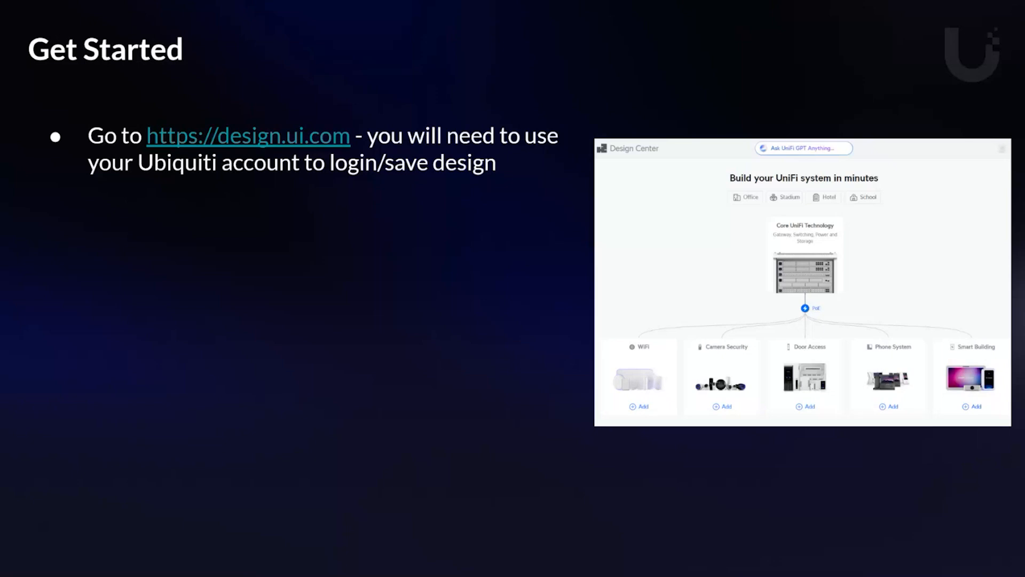
key(Right)
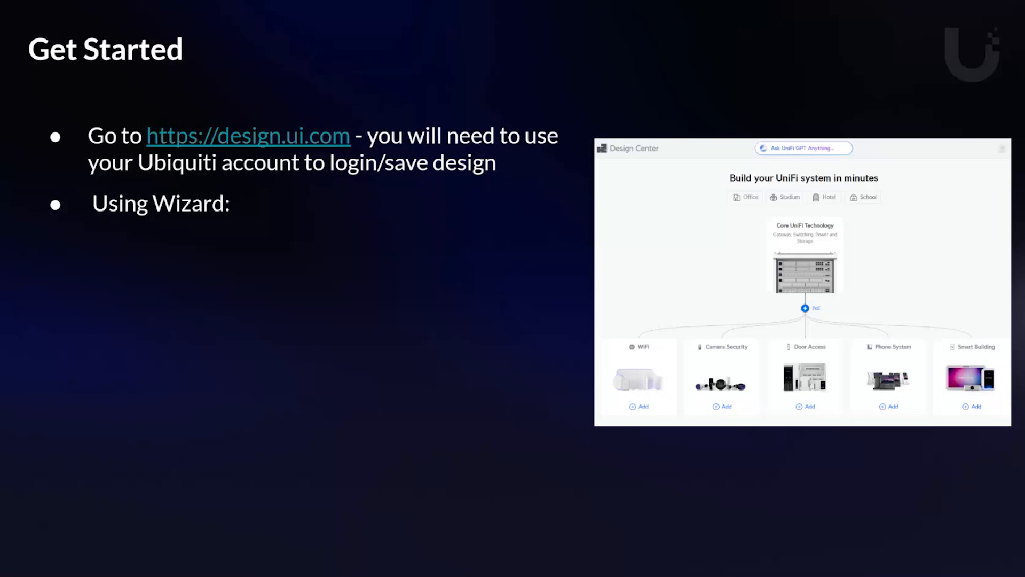
key(Right)
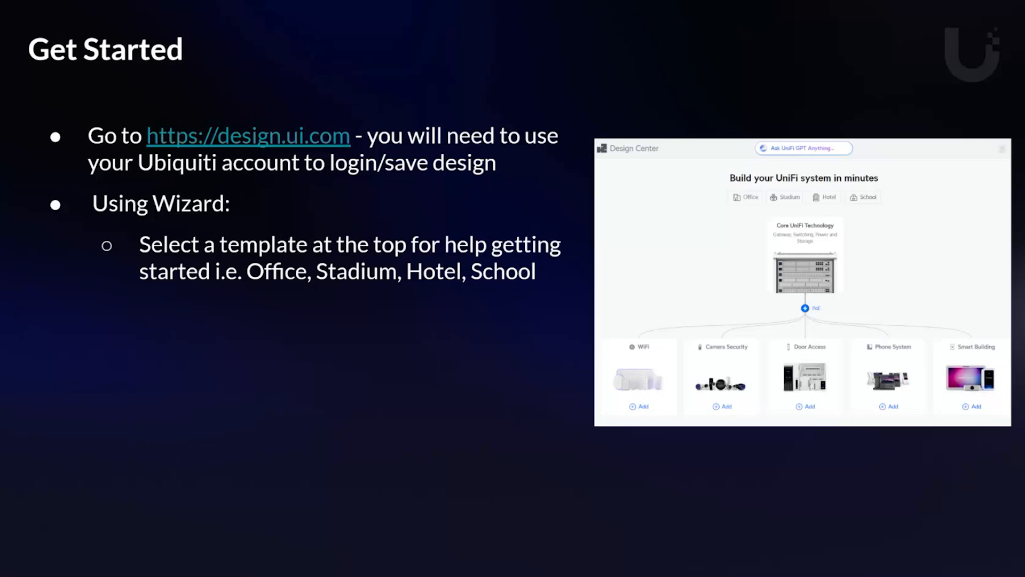
key(Right)
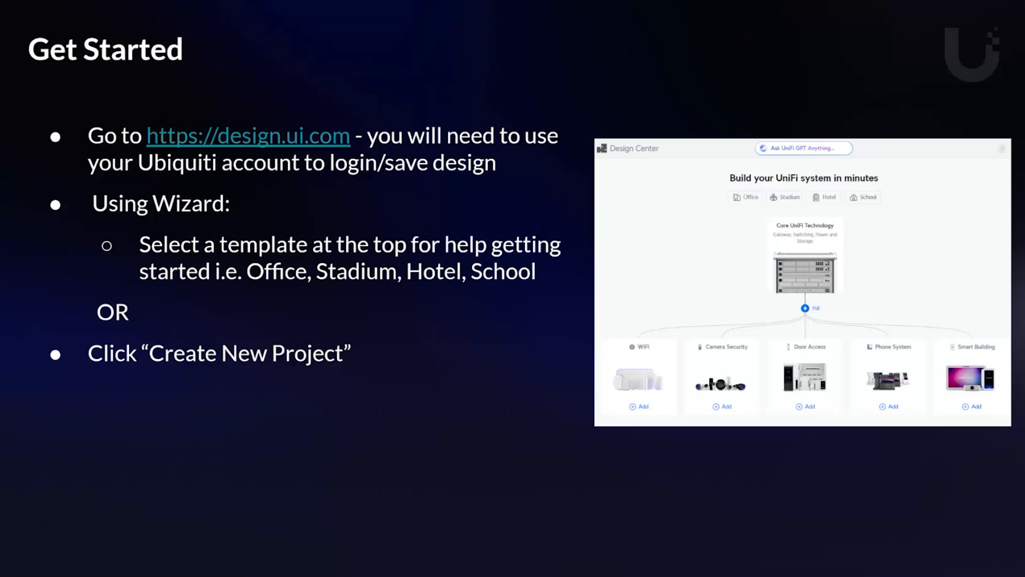
key(Right)
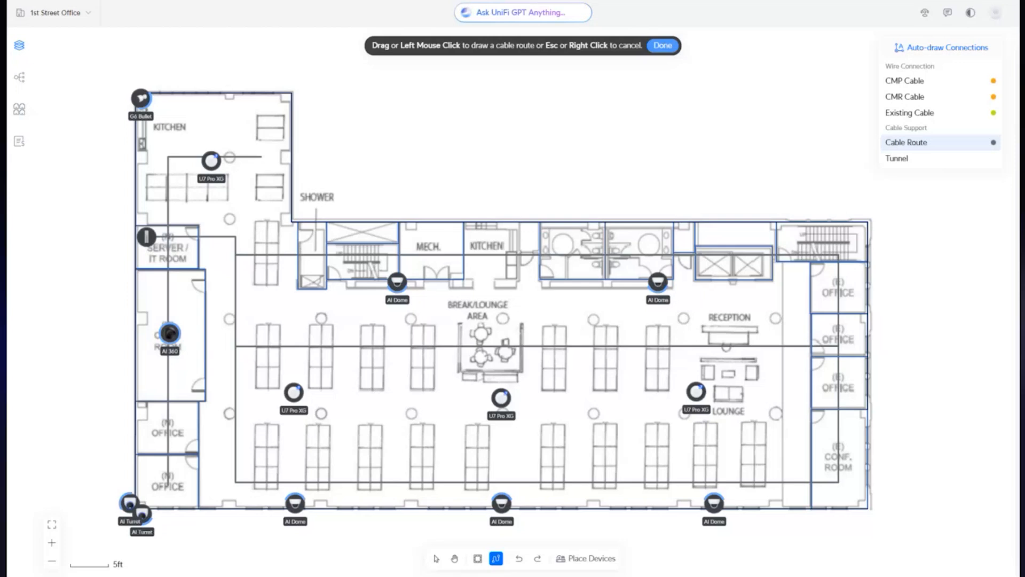
- Auto-draw the cable connections for all listed devices on the 1st Street Office plan and accept the result
click(941, 48)
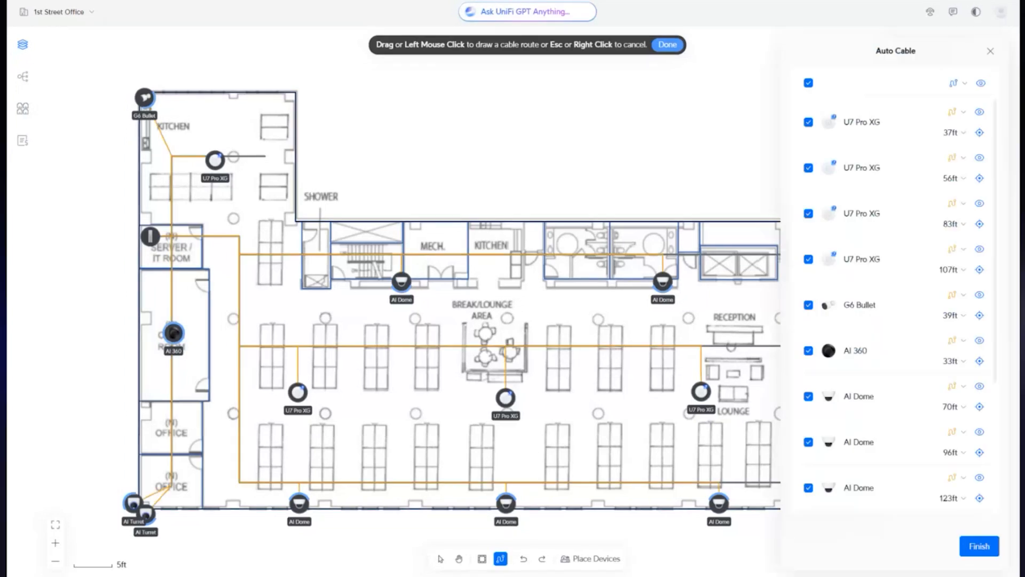
click(979, 546)
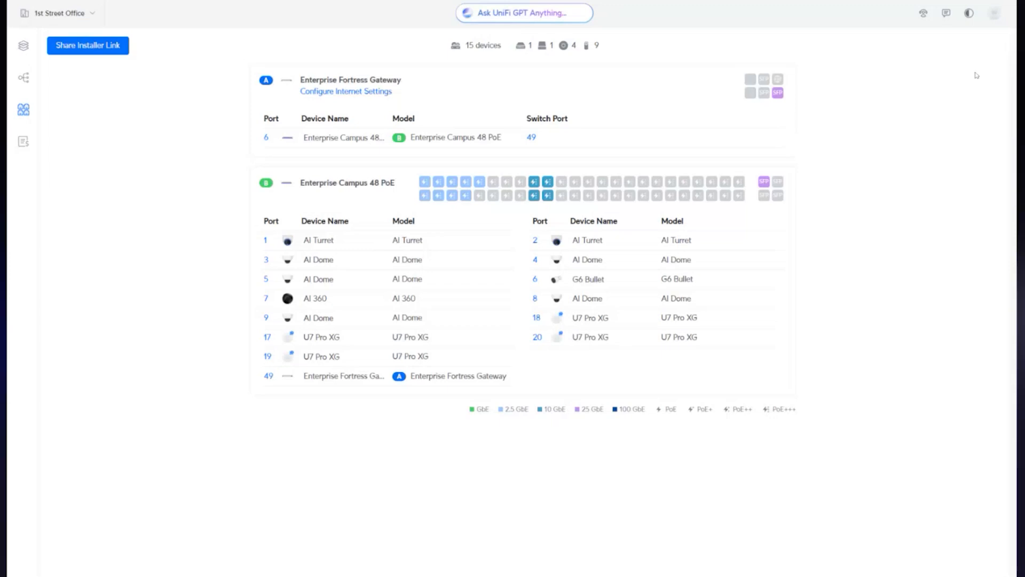
- Leave the slide presentation, switch to UniFi Design Center, and name the new project Beaver Dam Grade School
key(Escape)
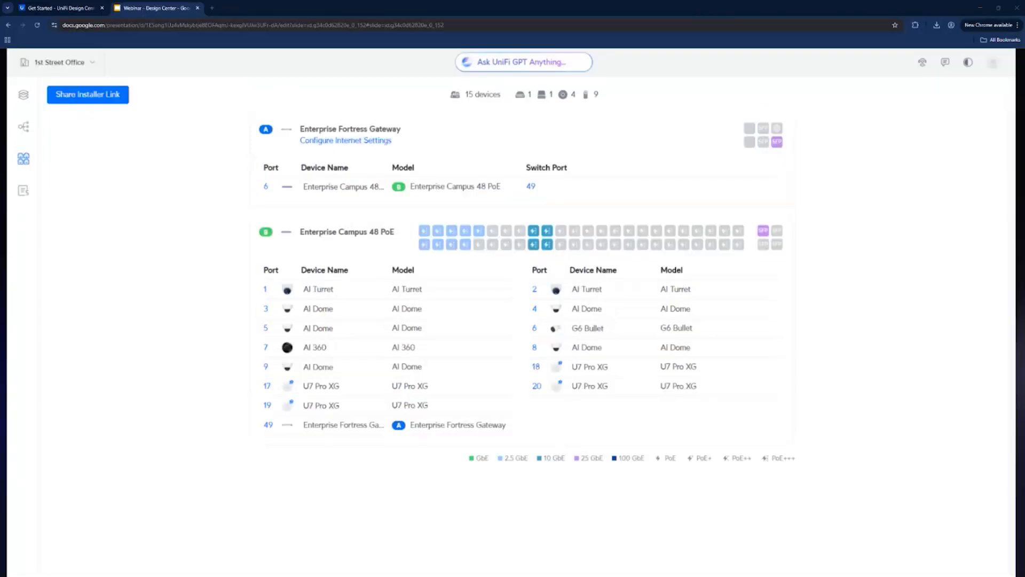
click(73, 9)
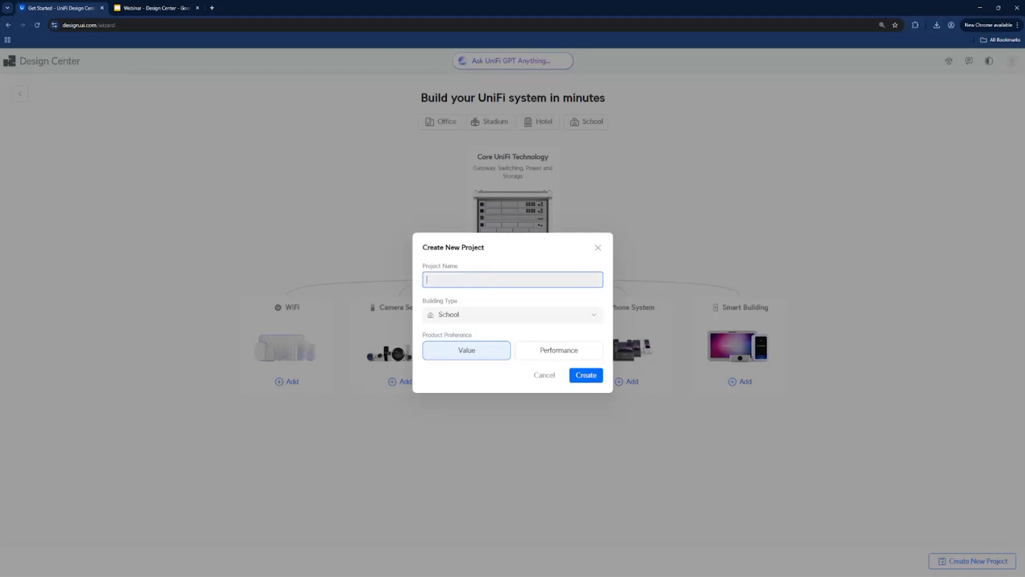
text(Beaver Dam Grade School)
- Create the project with School as the building type and Value as the product preference
click(552, 349)
click(489, 350)
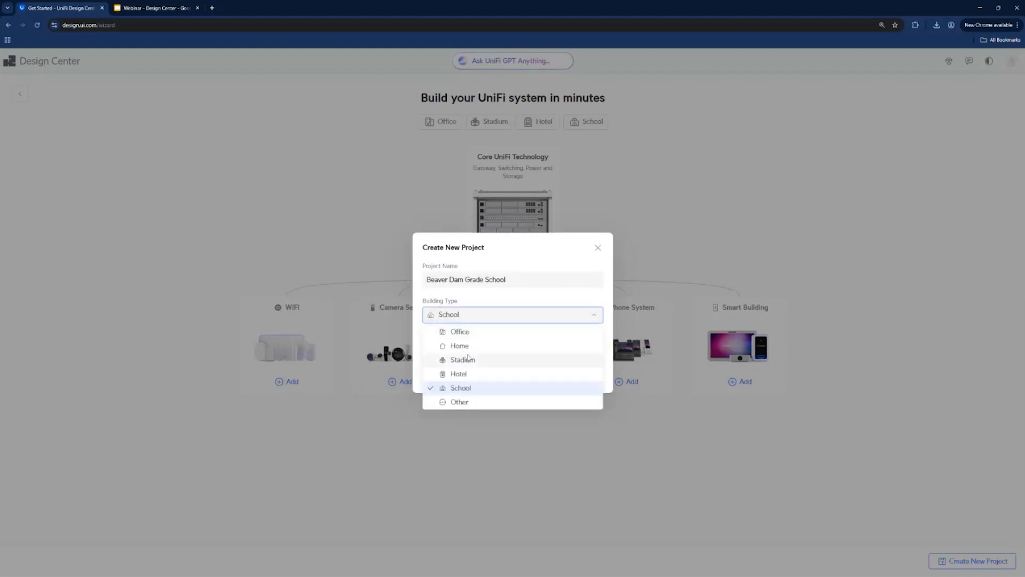
click(459, 388)
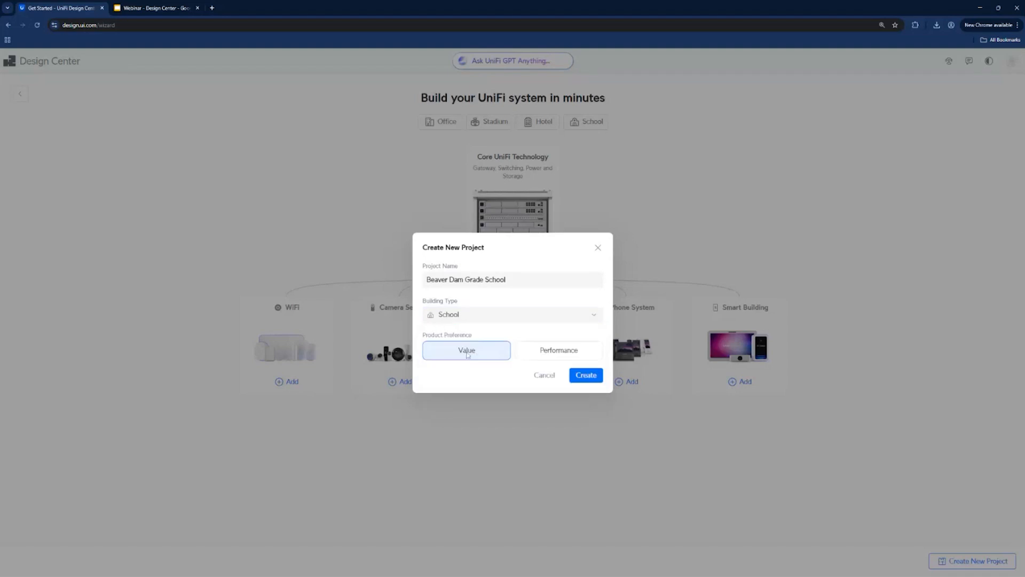
click(528, 354)
click(468, 354)
click(530, 353)
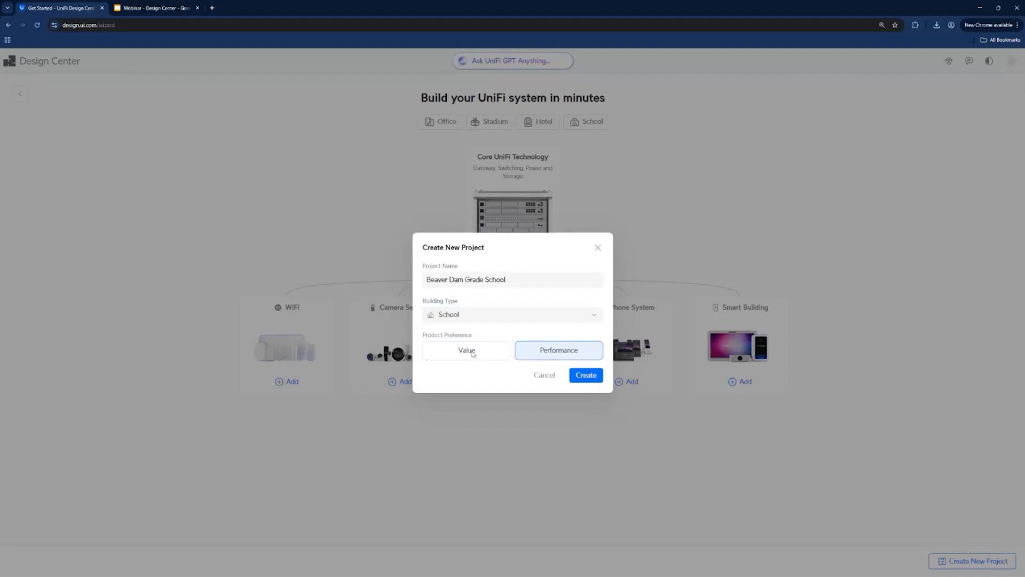
click(472, 354)
click(521, 354)
click(485, 355)
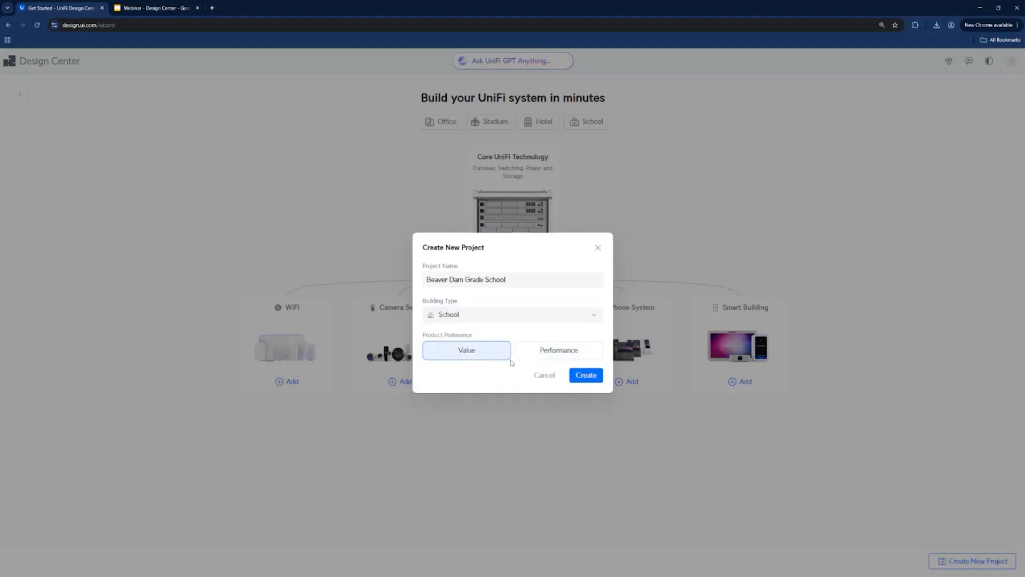
click(585, 376)
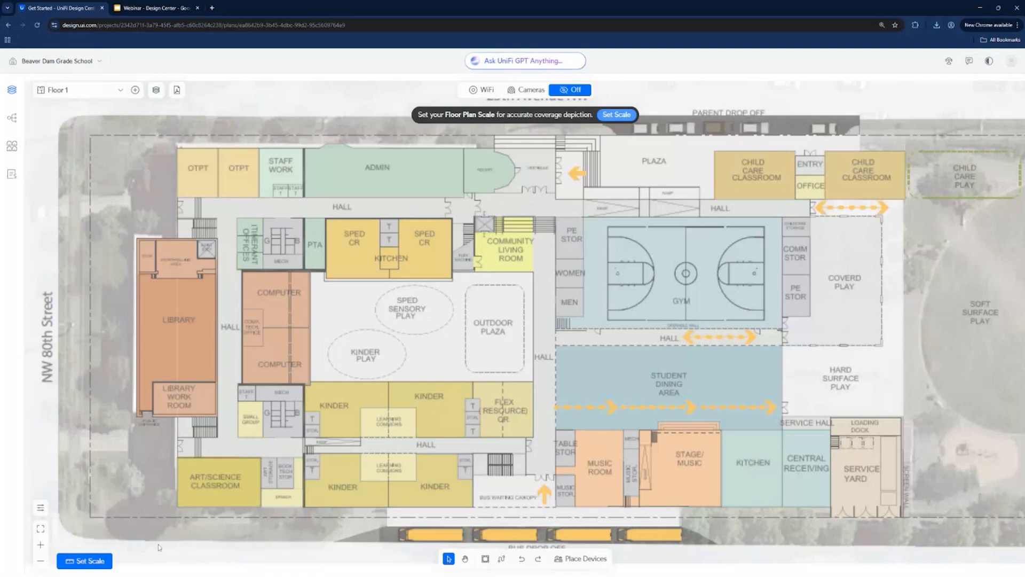
- Set the floor plan scale from a reference line drawn along the full length of the library's outer wall
click(85, 561)
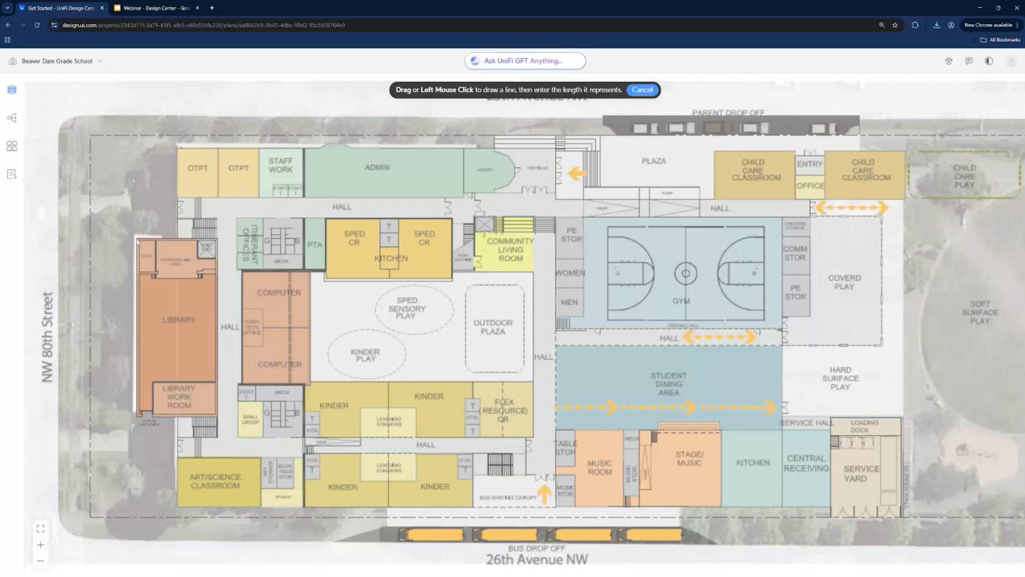
drag(137, 241, 138, 416)
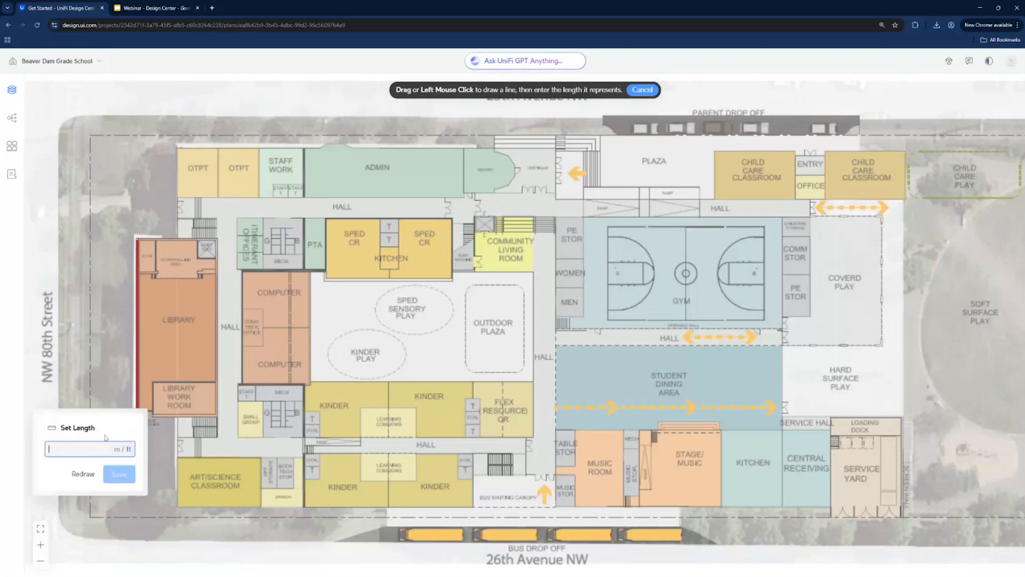
text(10)
key(Return)
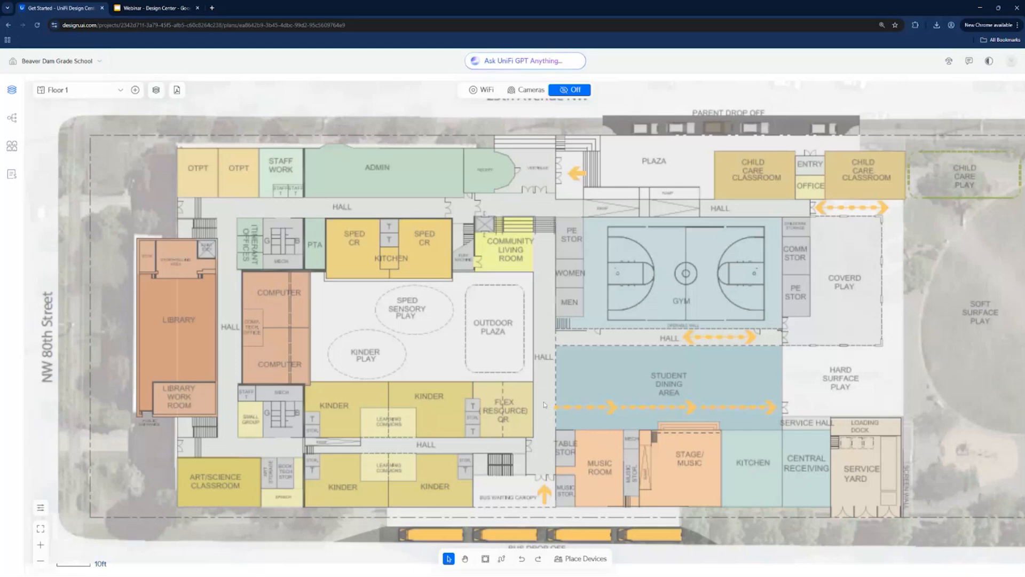
- Draw concrete exterior walls from the vestibule past admin and the OTPT rooms, around the library, to the art/science classroom's outer corner
click(483, 559)
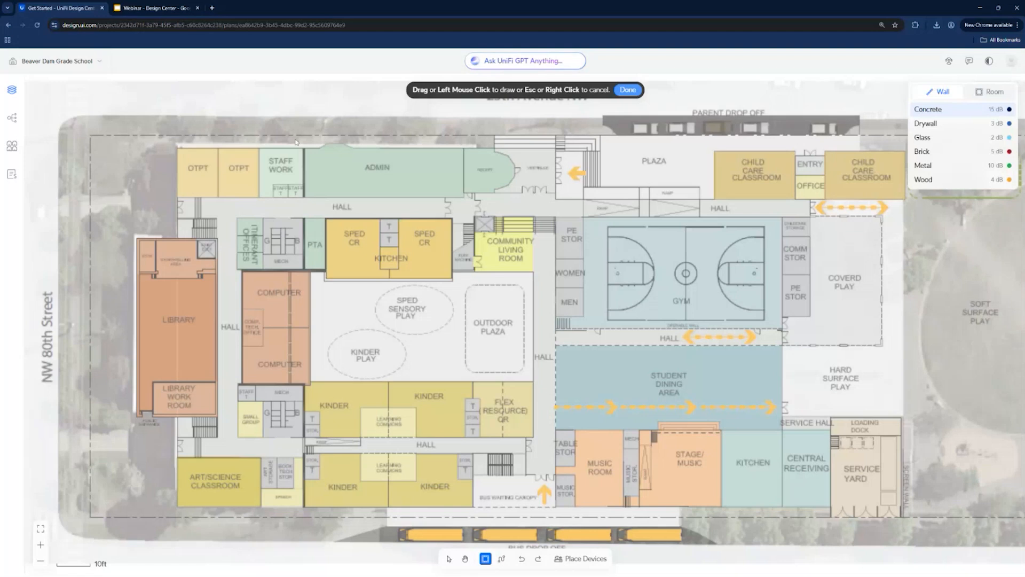
click(974, 96)
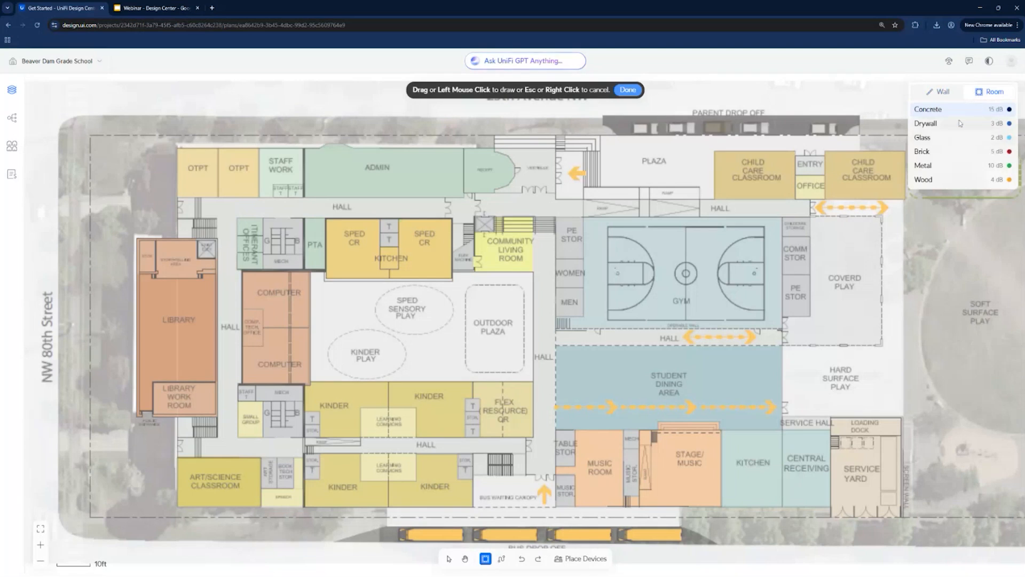
click(947, 93)
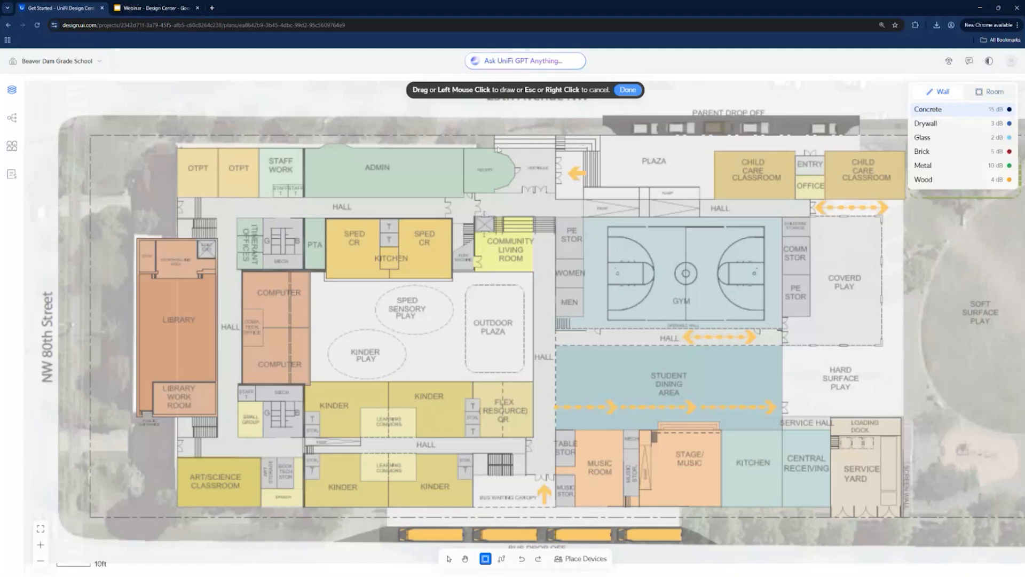
drag(495, 148, 178, 150)
click(178, 148)
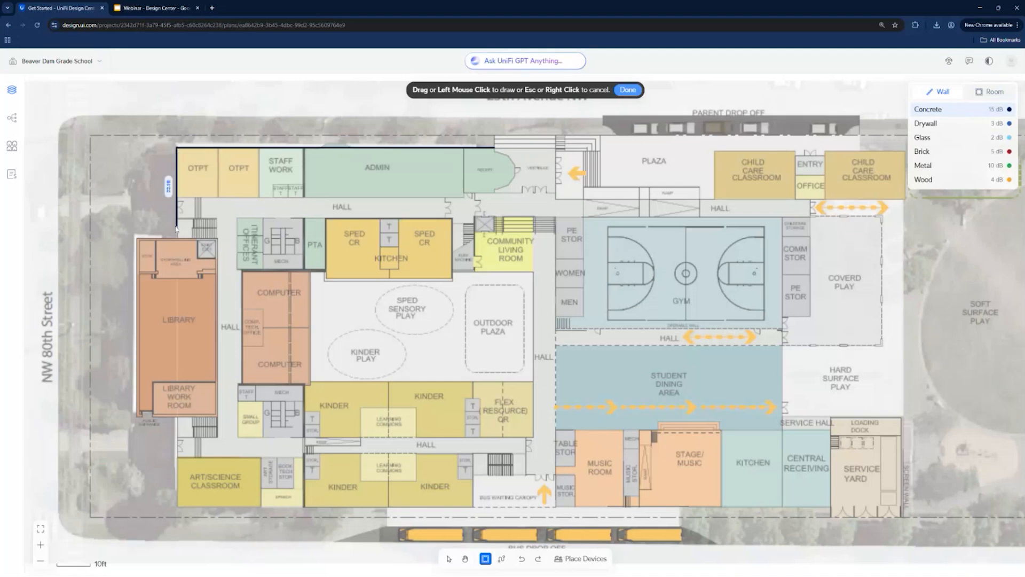
click(177, 239)
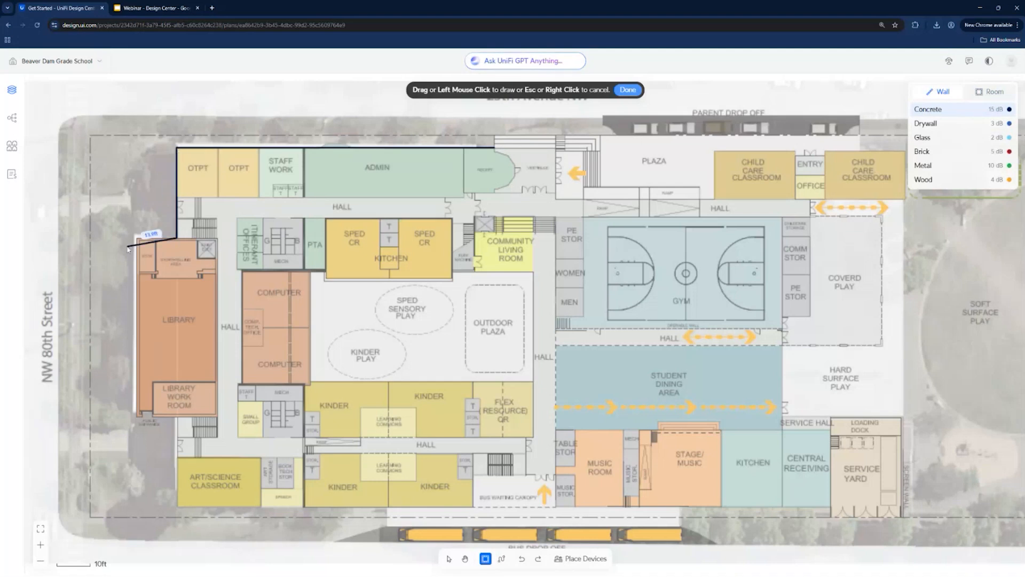
click(137, 239)
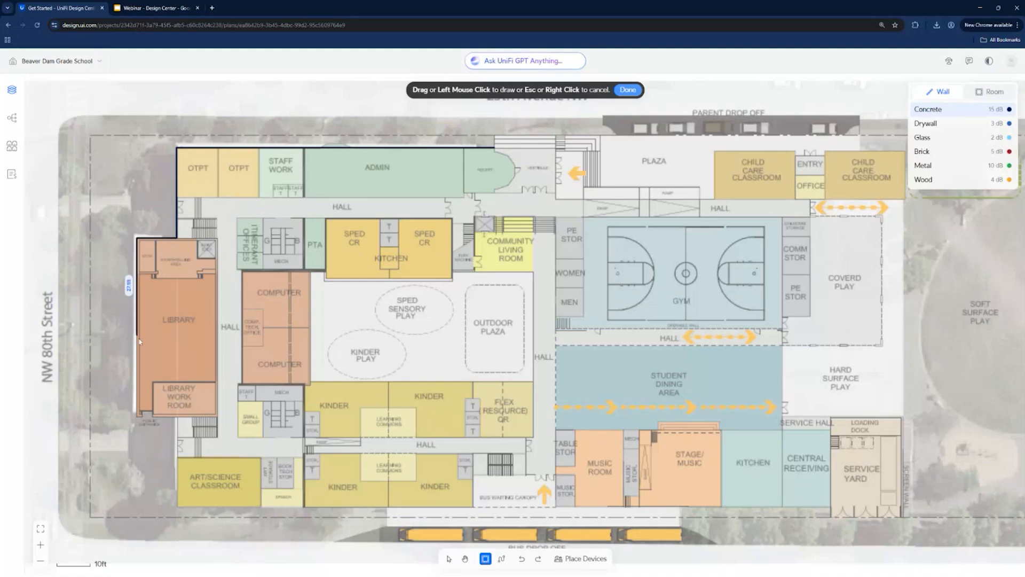
click(137, 416)
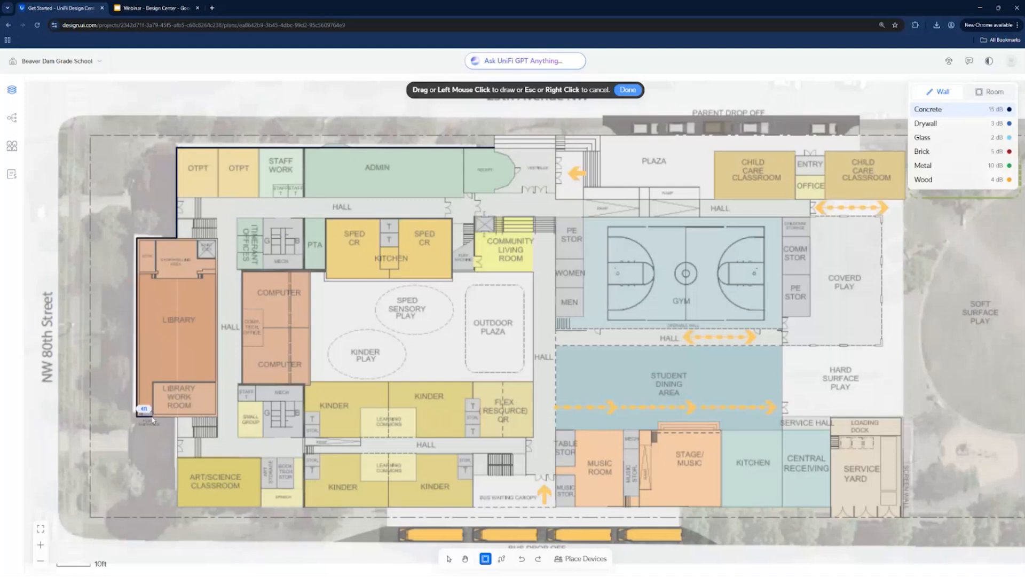
click(178, 415)
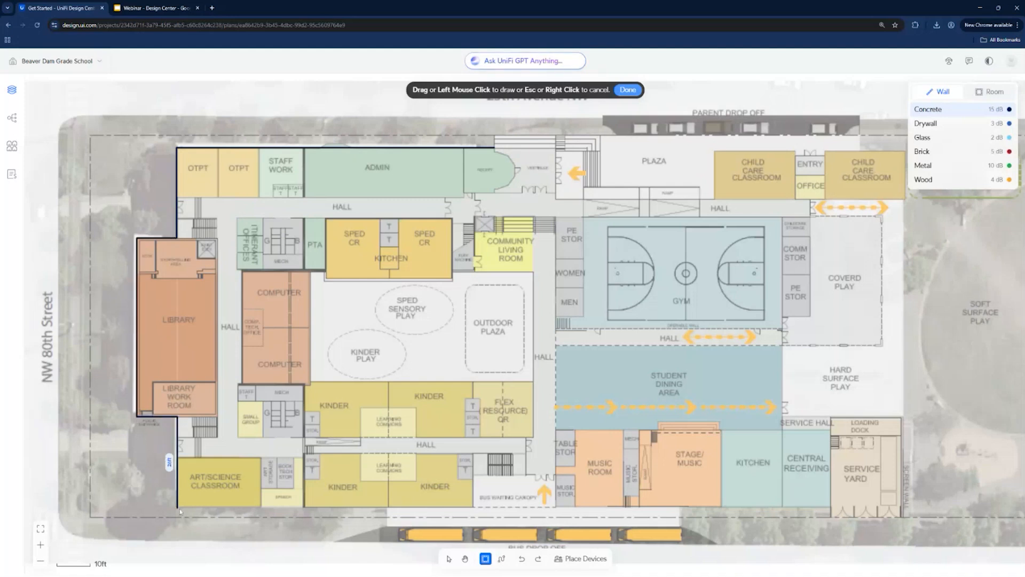
click(177, 506)
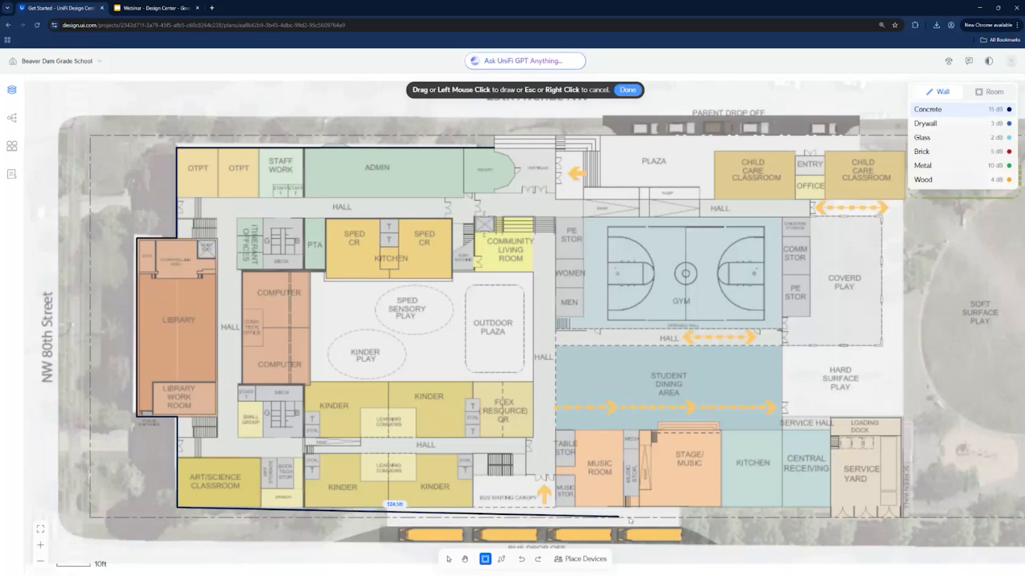
- Continue the concrete exterior wall past the kinder rooms and around the service yard and loading dock to the student dining area
click(829, 506)
click(829, 516)
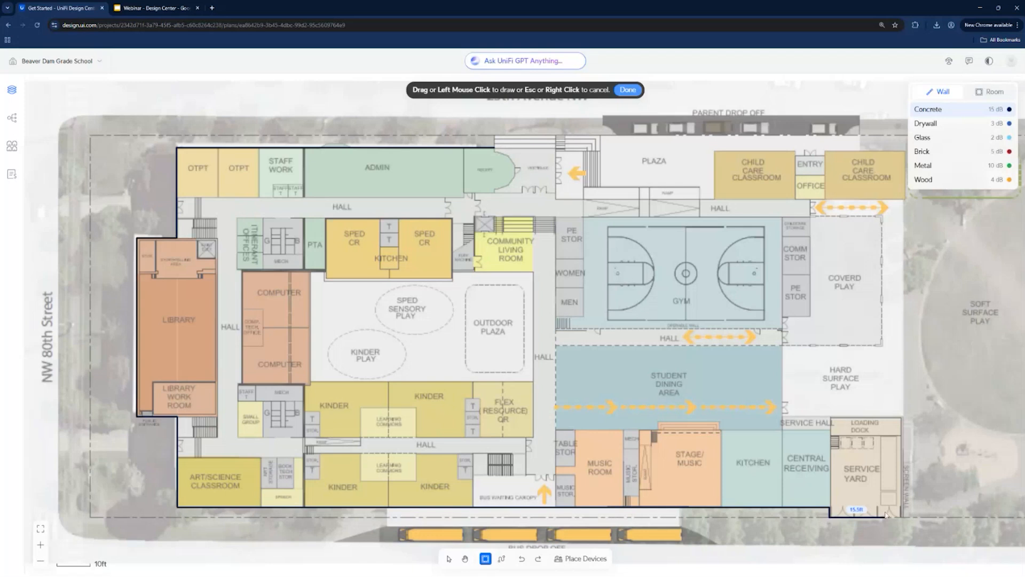
click(902, 517)
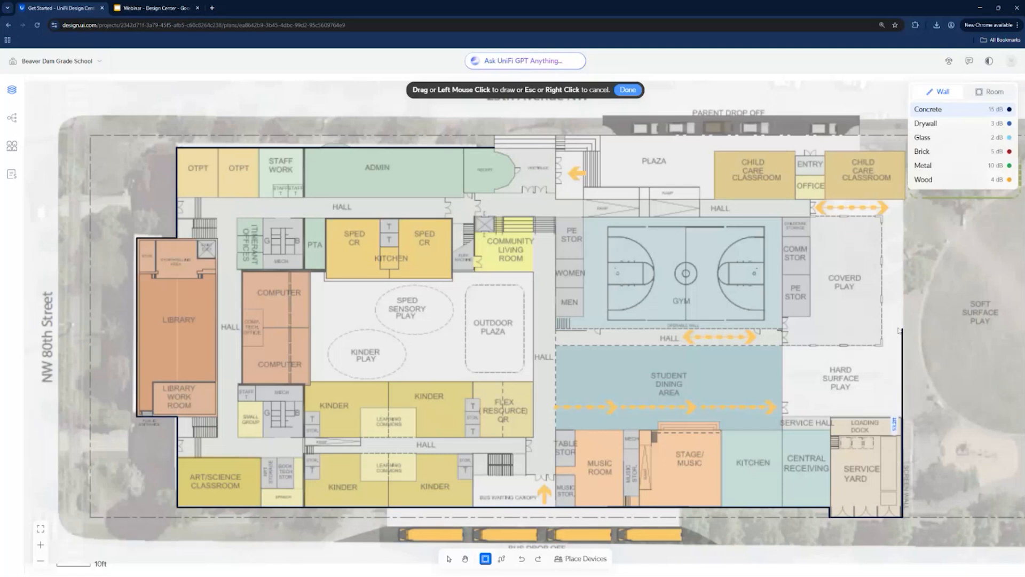
click(902, 414)
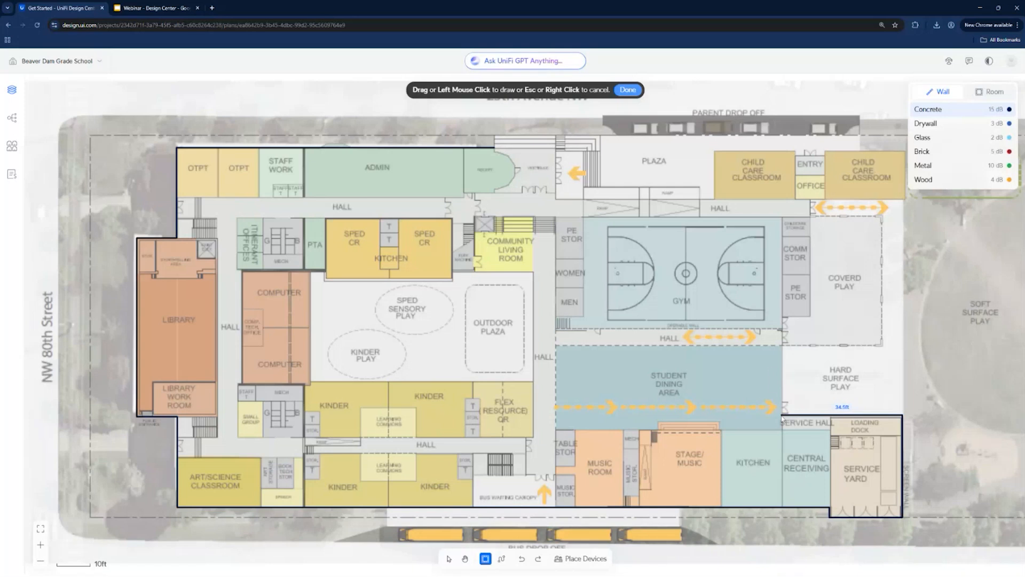
click(781, 416)
- Extend the concrete wall past the gym, around the child care classrooms and plaza, and back to the vestibule
click(782, 217)
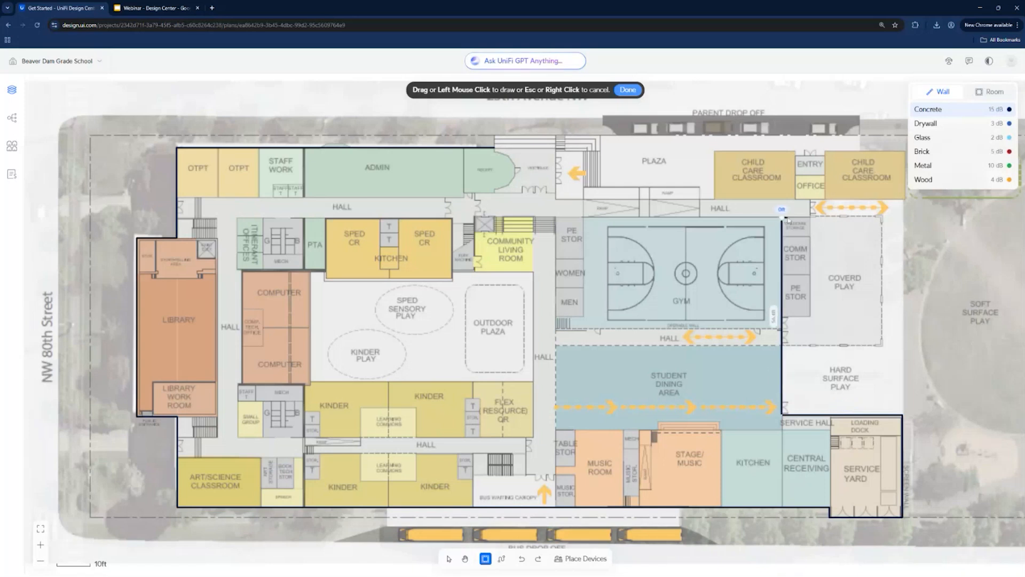
click(809, 217)
click(810, 201)
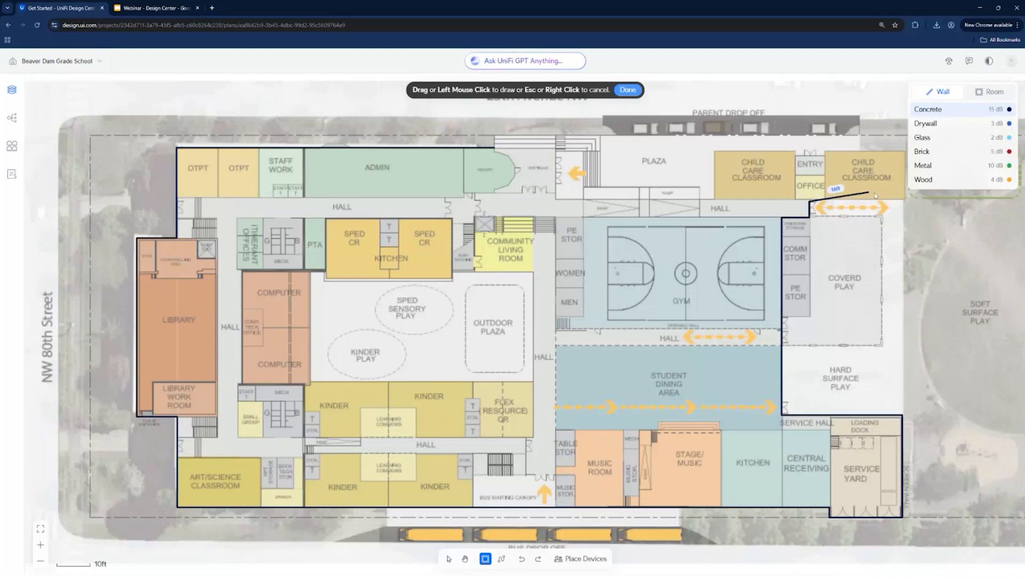
click(906, 201)
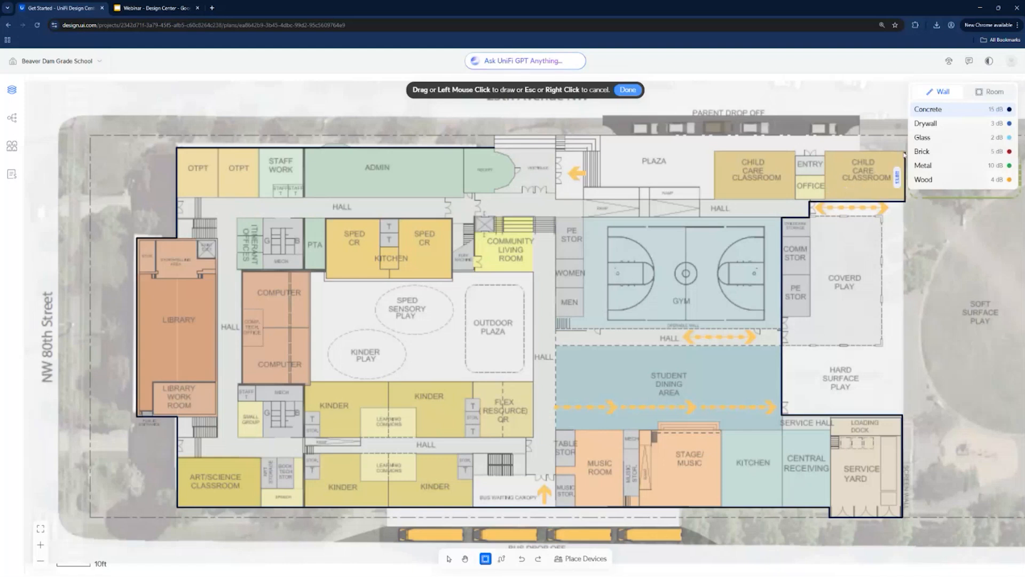
click(905, 134)
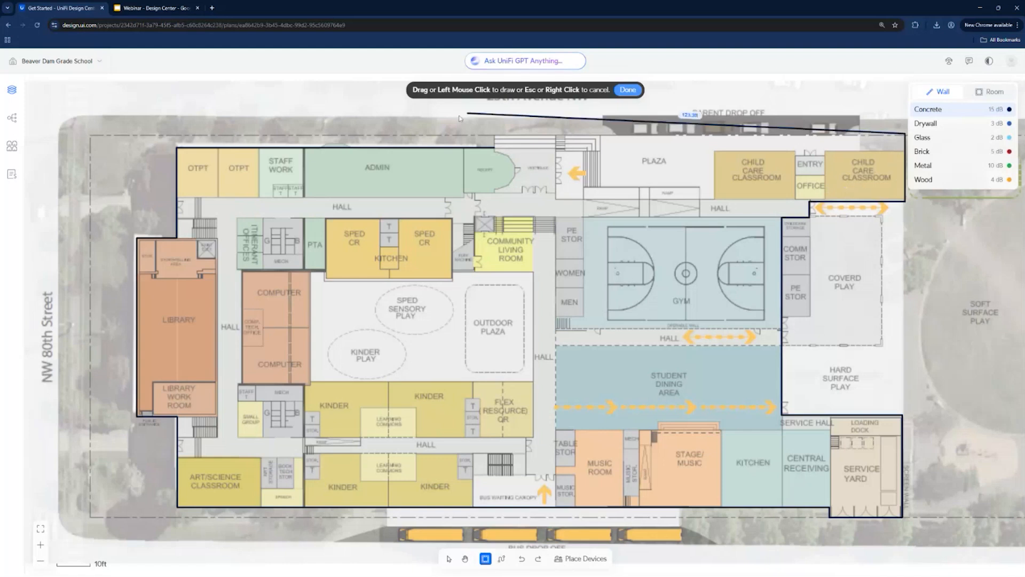
click(495, 135)
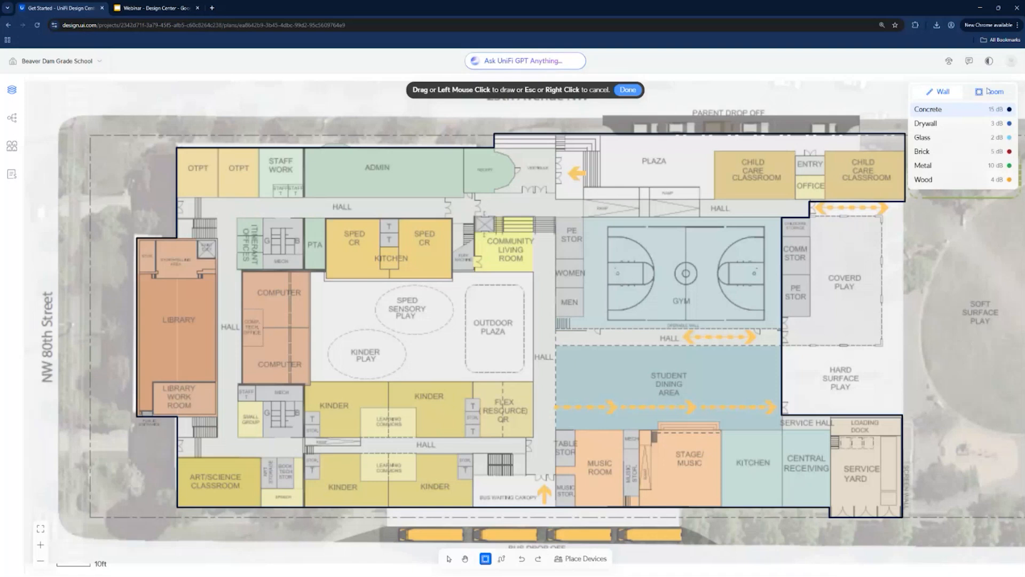
- Draw rectangular drywall rooms around the two child care classrooms and the two OTPT rooms
click(947, 124)
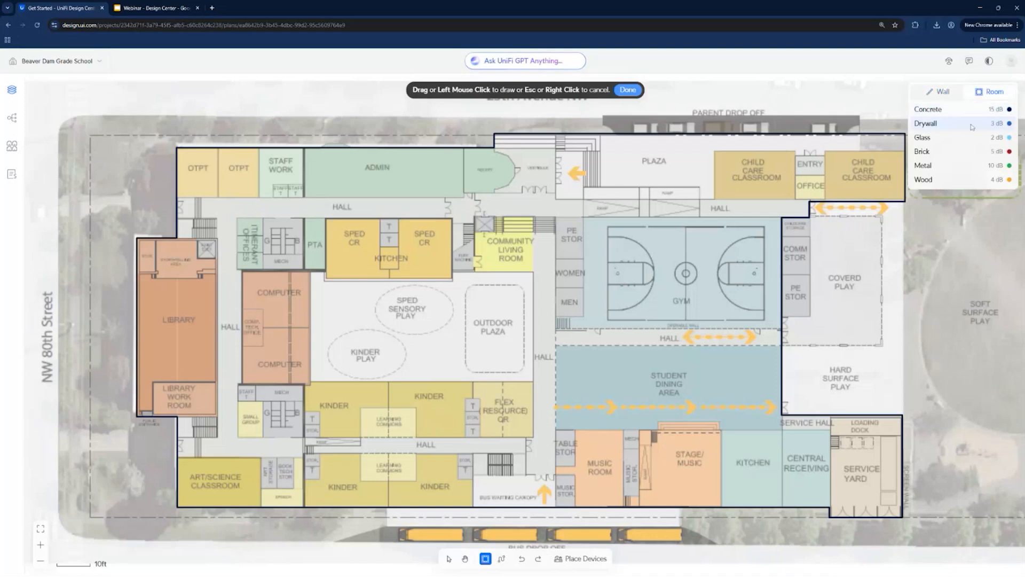
drag(714, 150, 796, 200)
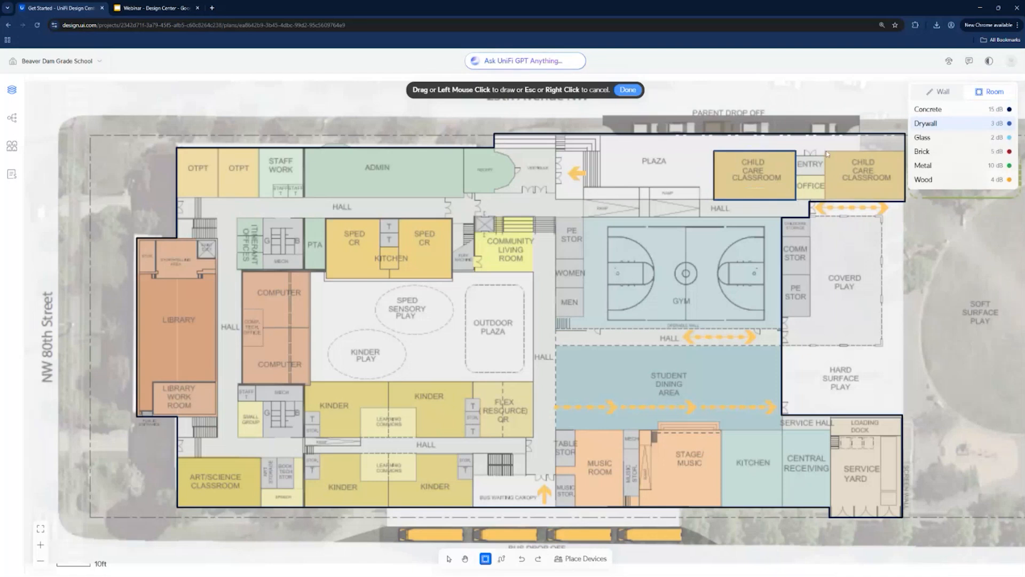
drag(825, 152, 905, 201)
drag(218, 197, 177, 148)
drag(259, 200, 219, 149)
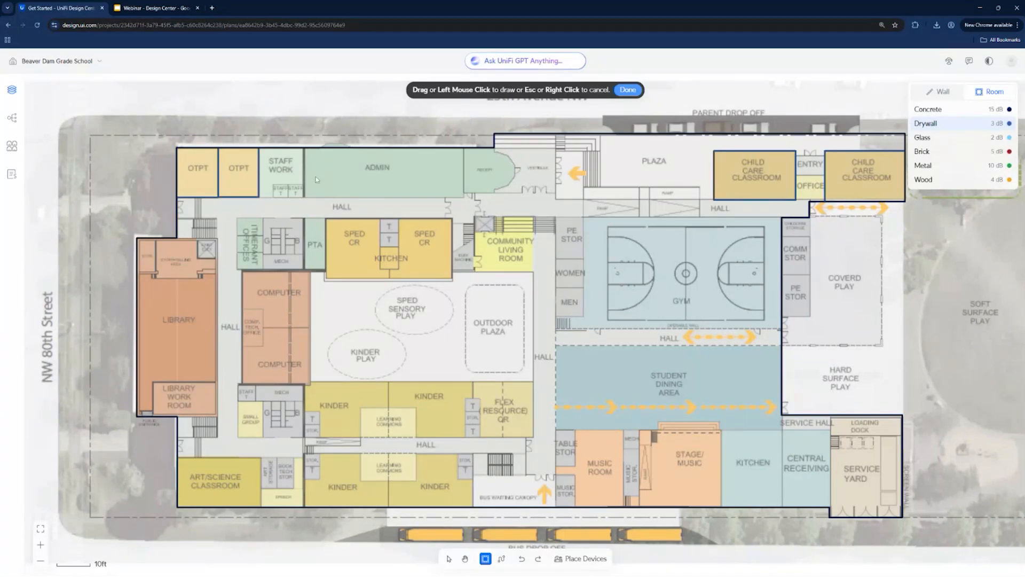
- Draw rectangular drywall rooms around staff work, admin and the library
drag(304, 196, 259, 149)
drag(463, 198, 304, 149)
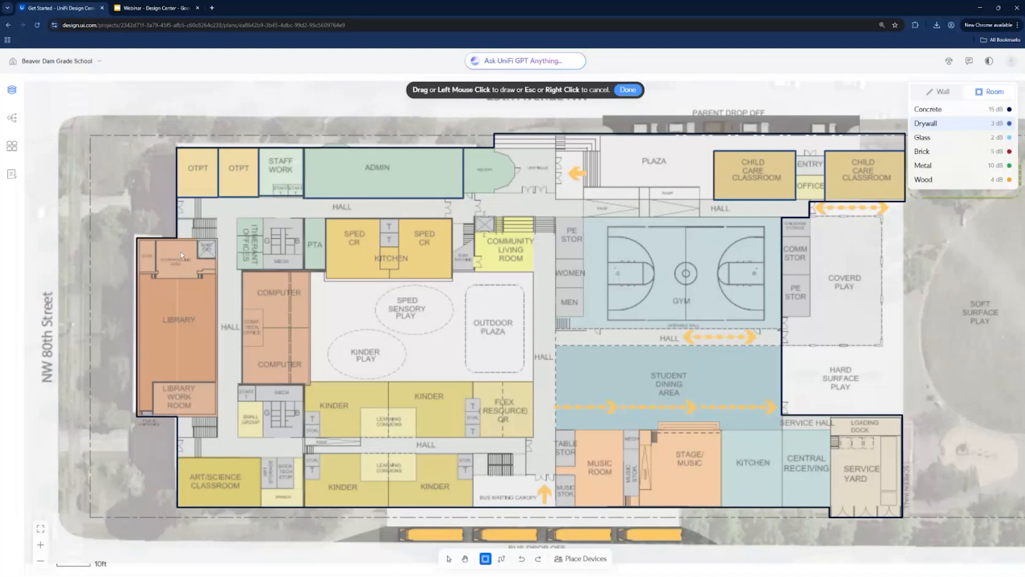
drag(138, 239, 218, 420)
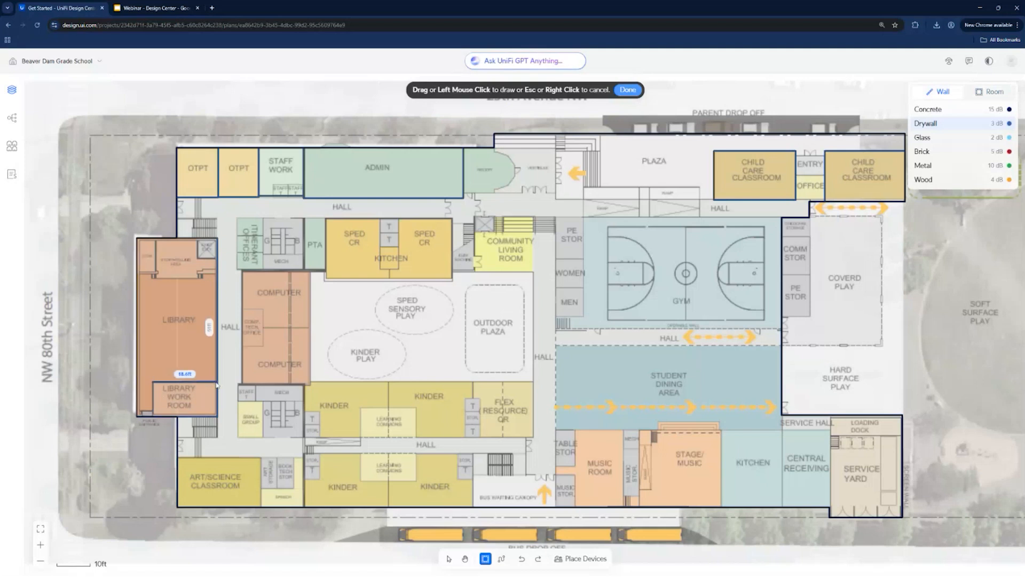
- Add drywall partitions enclosing the library work room and the small storage room in the library's upper corner
click(152, 382)
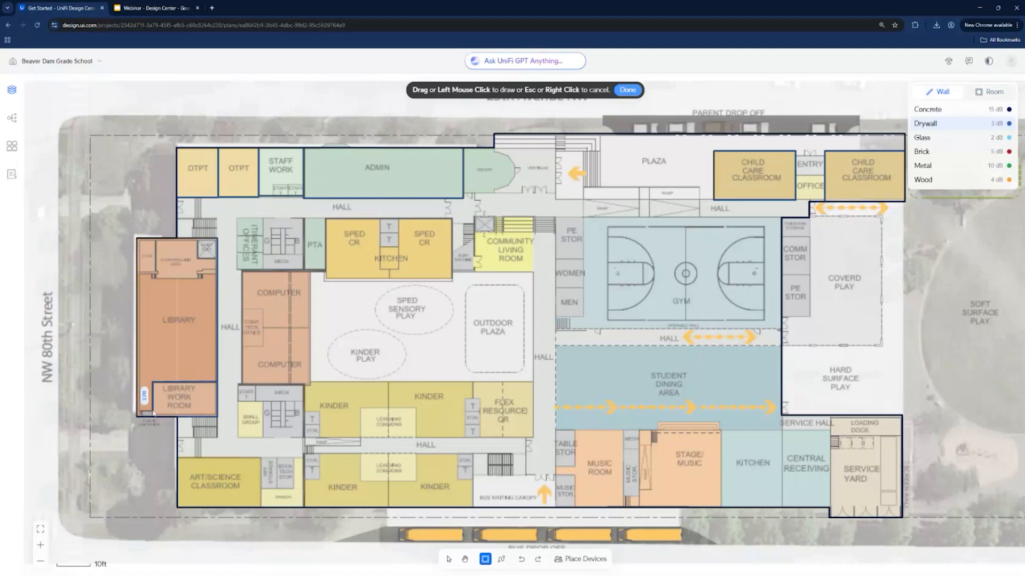
click(153, 416)
drag(138, 273, 155, 240)
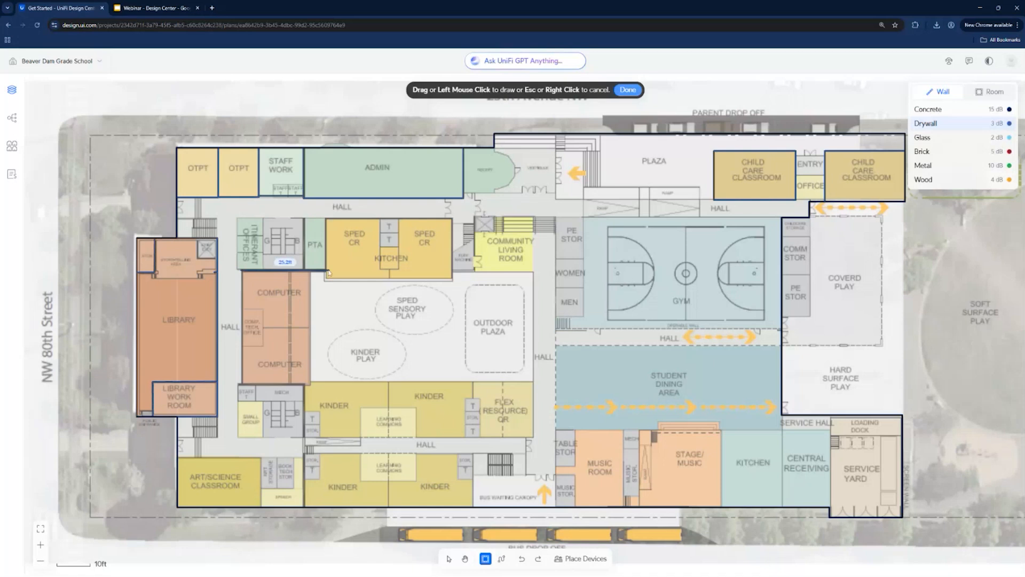
- Draw a drywall wall from the computer room below the SPED classrooms, then along the outdoor plaza to the flex resource room's lower corner
drag(324, 278, 444, 290)
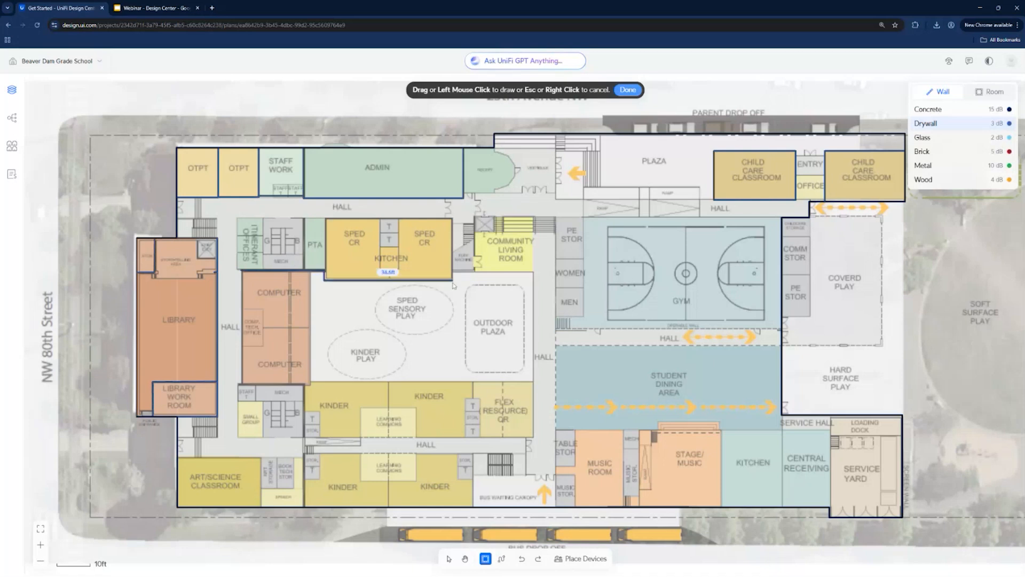
click(452, 279)
click(452, 272)
click(533, 272)
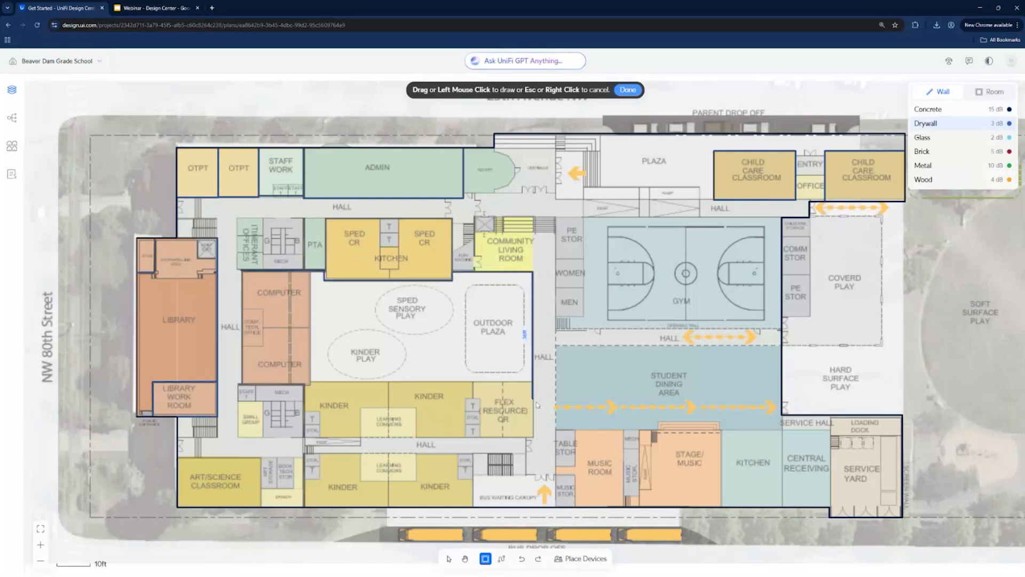
click(533, 436)
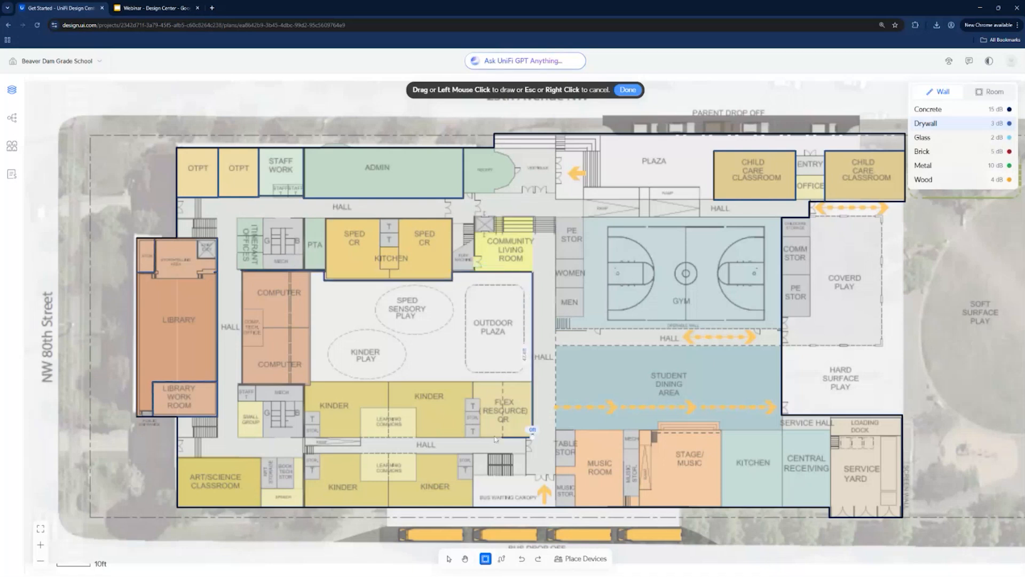
- Continue the drywall along both sides of the hall between the kinder rooms and around the bus waiting canopy
click(303, 436)
click(303, 453)
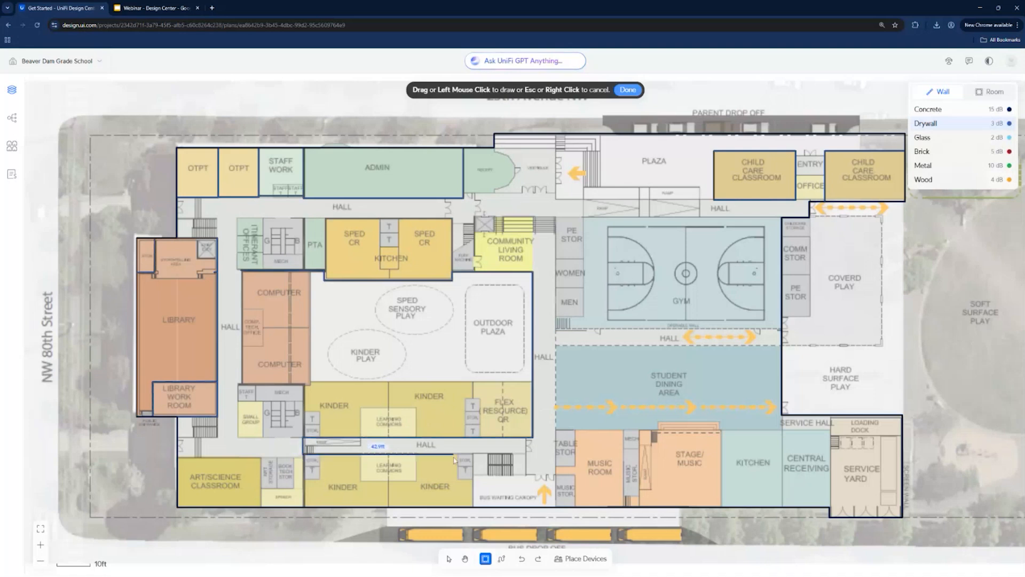
click(466, 454)
click(474, 475)
click(556, 475)
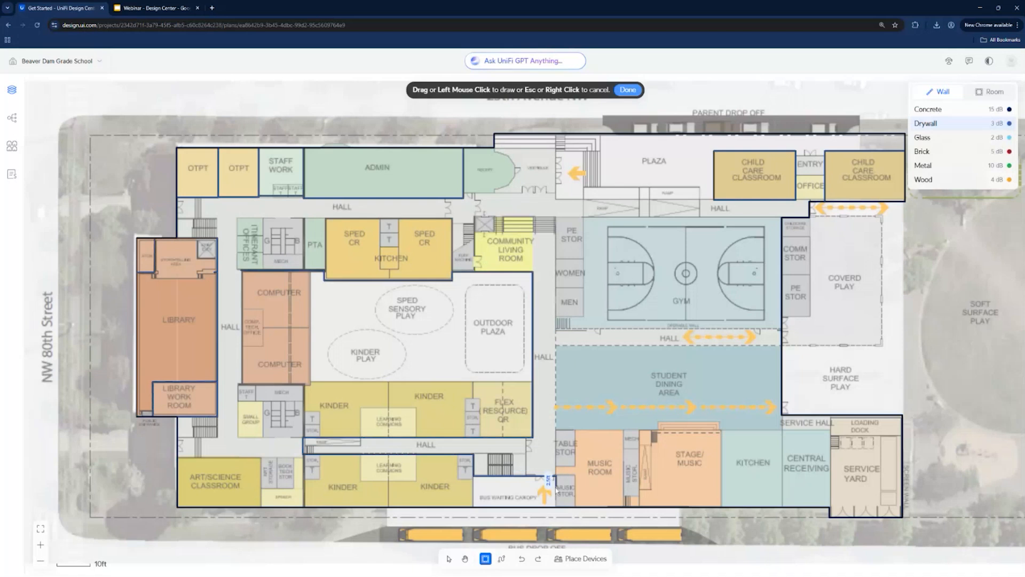
click(557, 507)
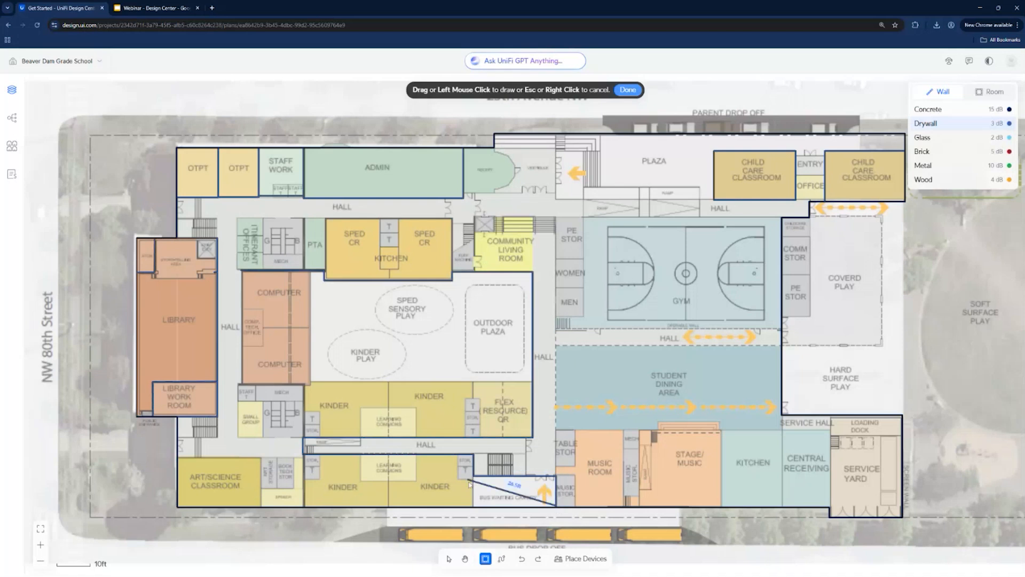
click(468, 496)
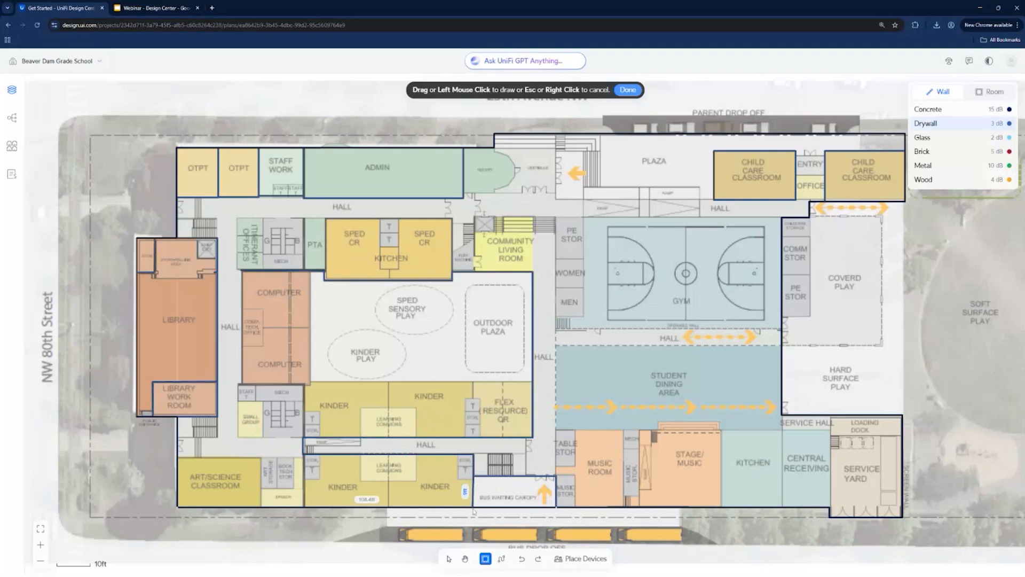
- Separate the two lower kinder rooms with a drywall partition and draw the art/science classroom's hall-side wall
click(388, 455)
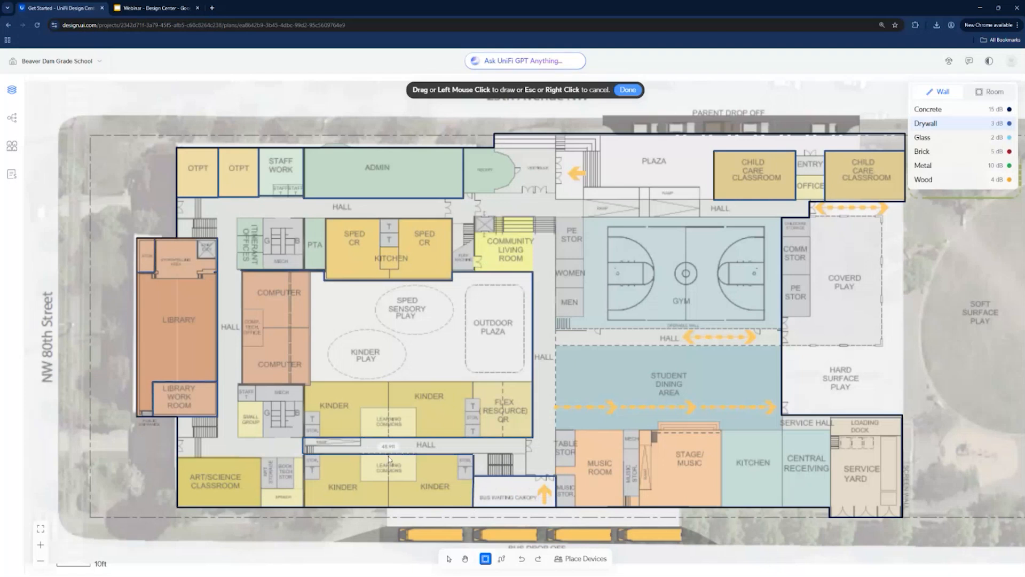
click(388, 507)
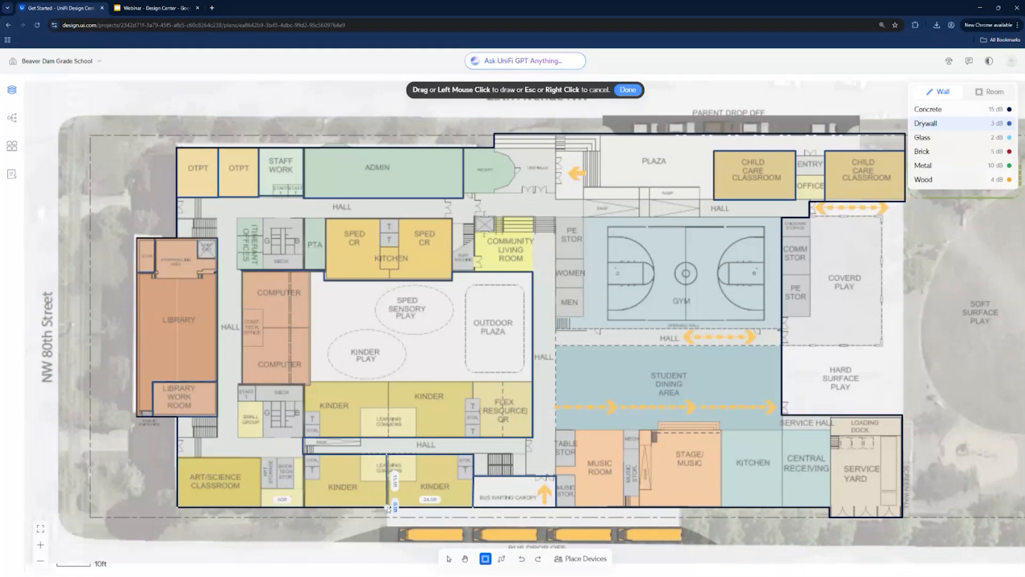
key(Escape)
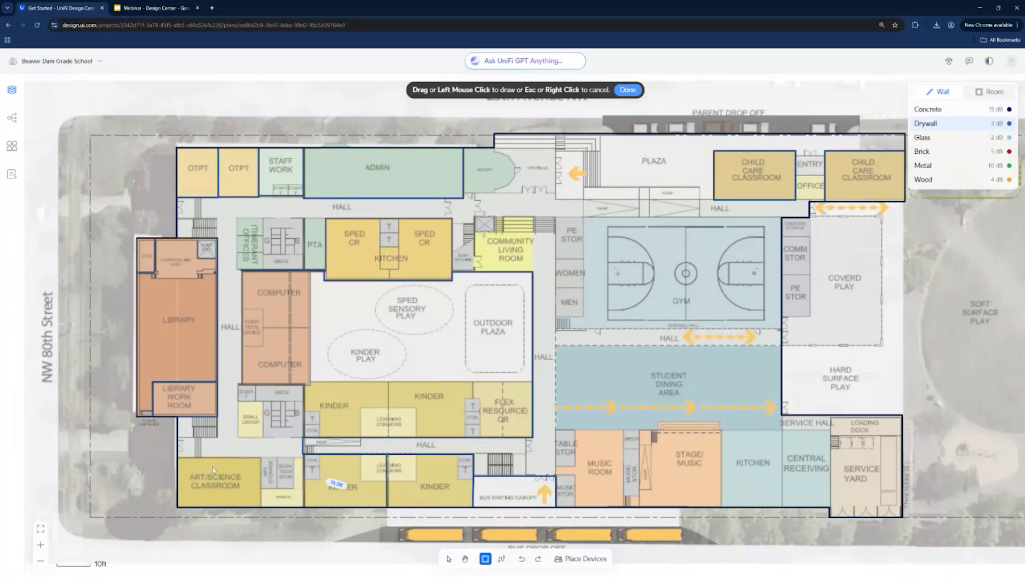
click(179, 459)
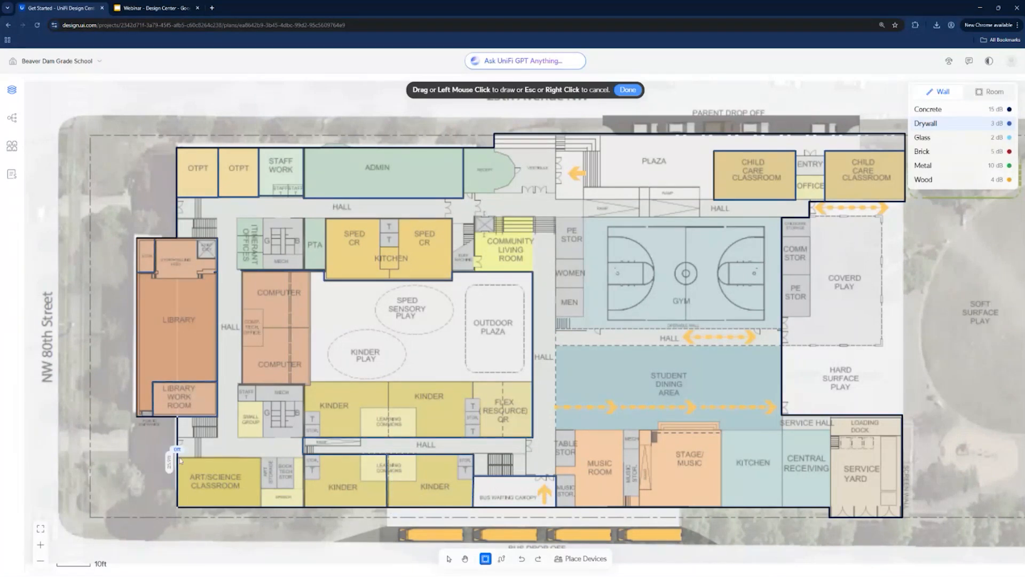
click(261, 461)
- Review the ceiling-mounted WiFi access point models and preview one's coverage from the lower kinder room to the kitchen
click(582, 557)
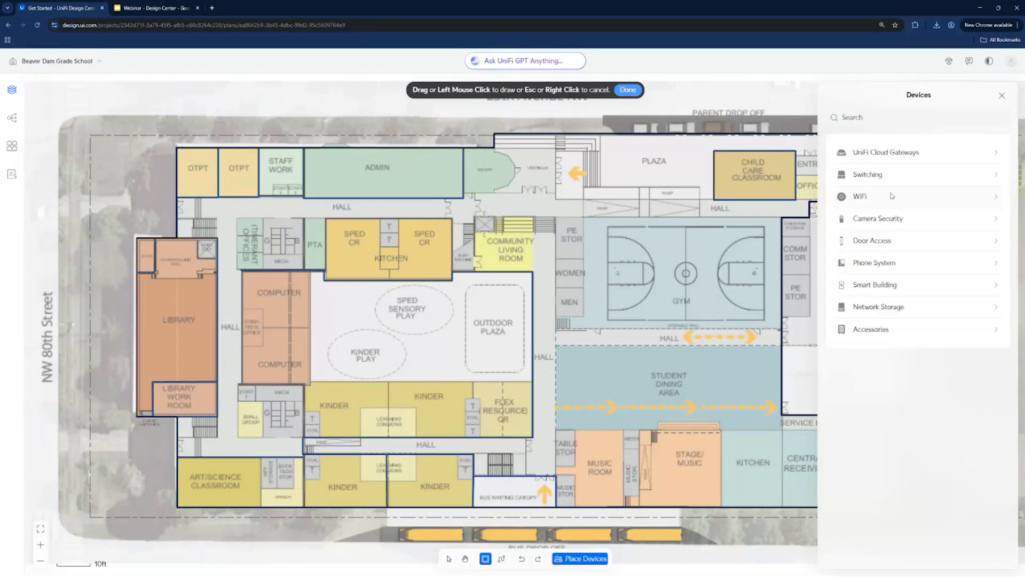
click(892, 196)
scroll(935, 280, down, 1)
scroll(940, 277, down, 3)
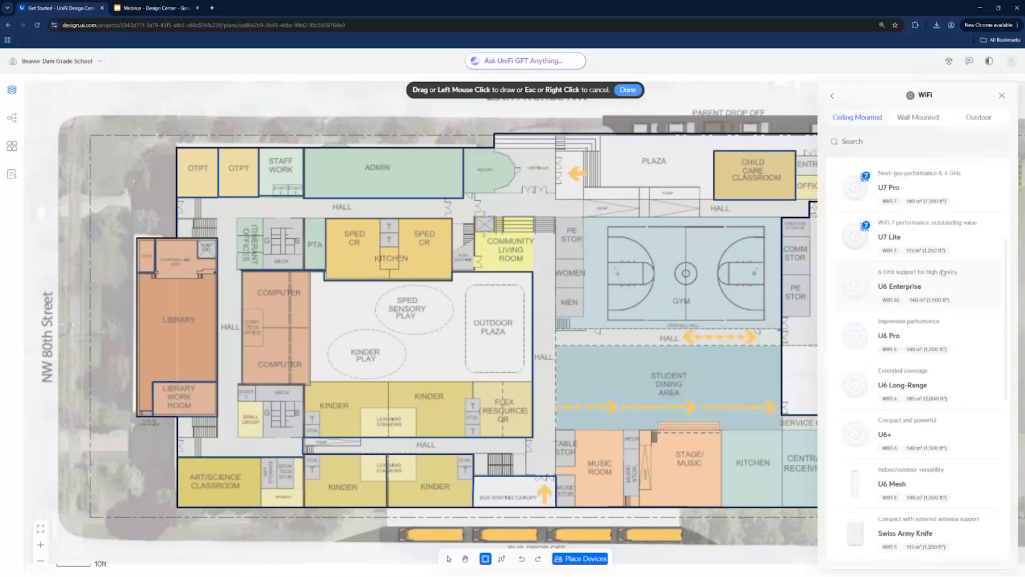
scroll(939, 274, down, 6)
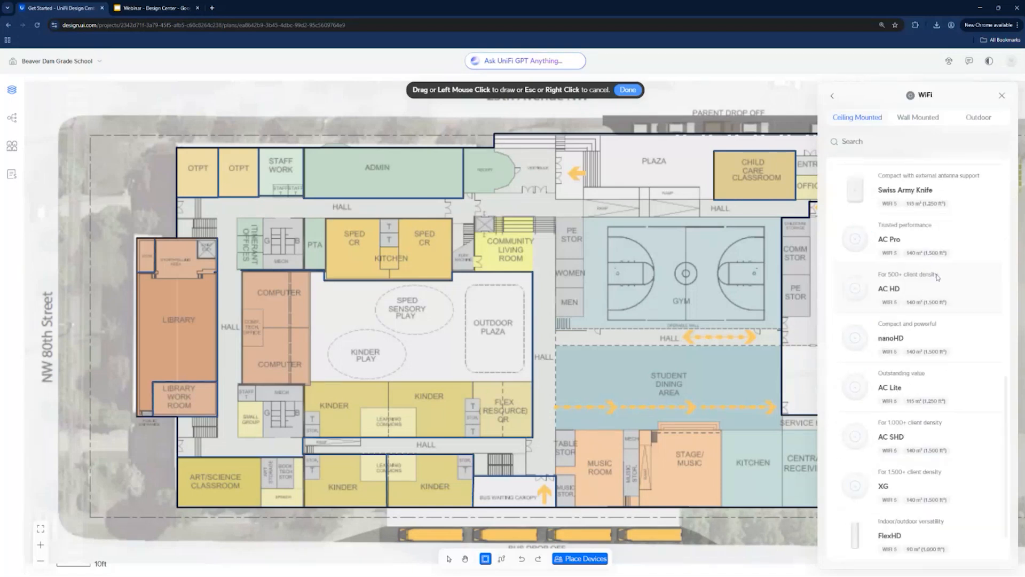
scroll(937, 277, up, 10)
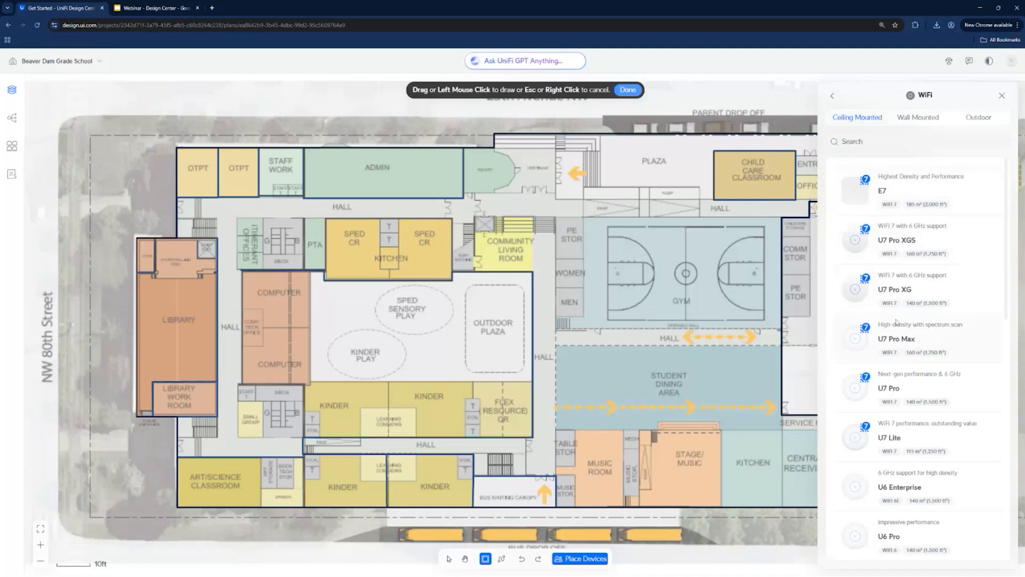
scroll(937, 278, down, 1)
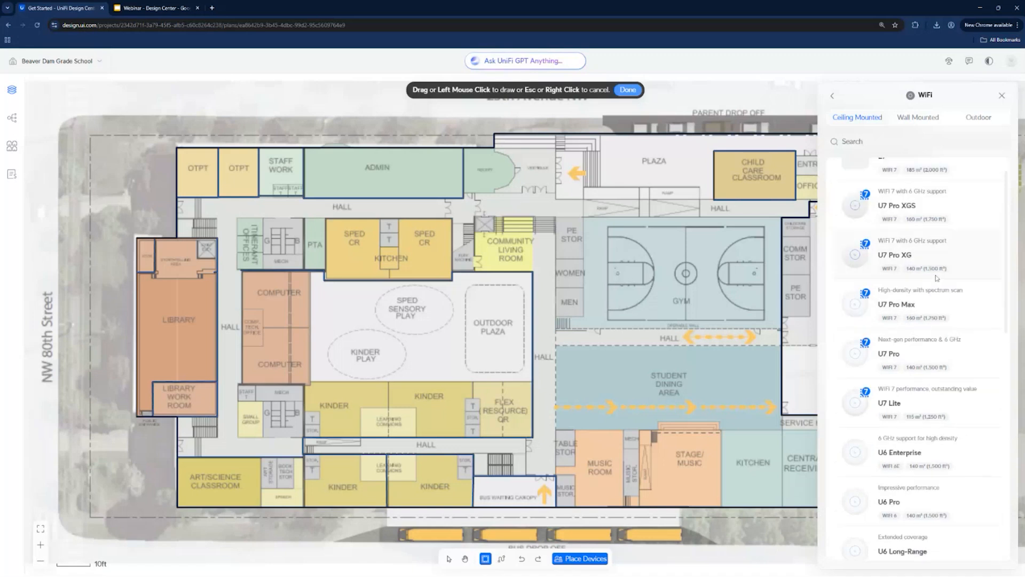
scroll(937, 279, up, 1)
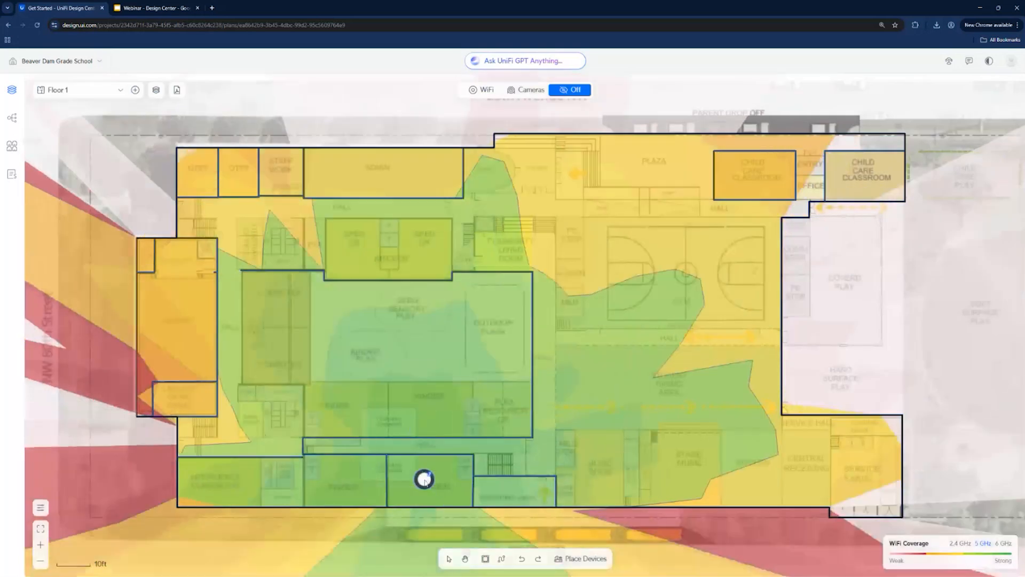
drag(425, 482, 734, 422)
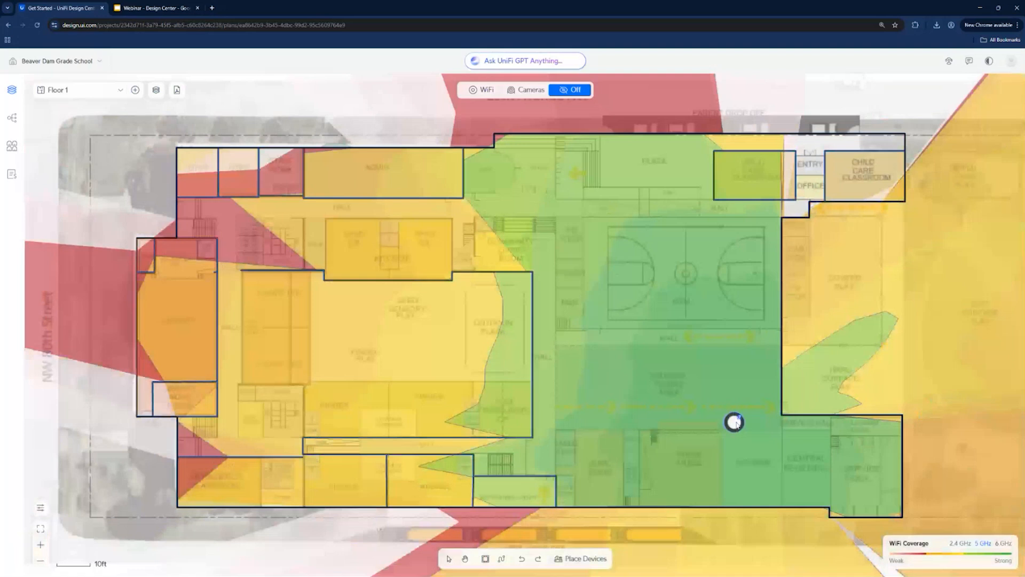
key(Escape)
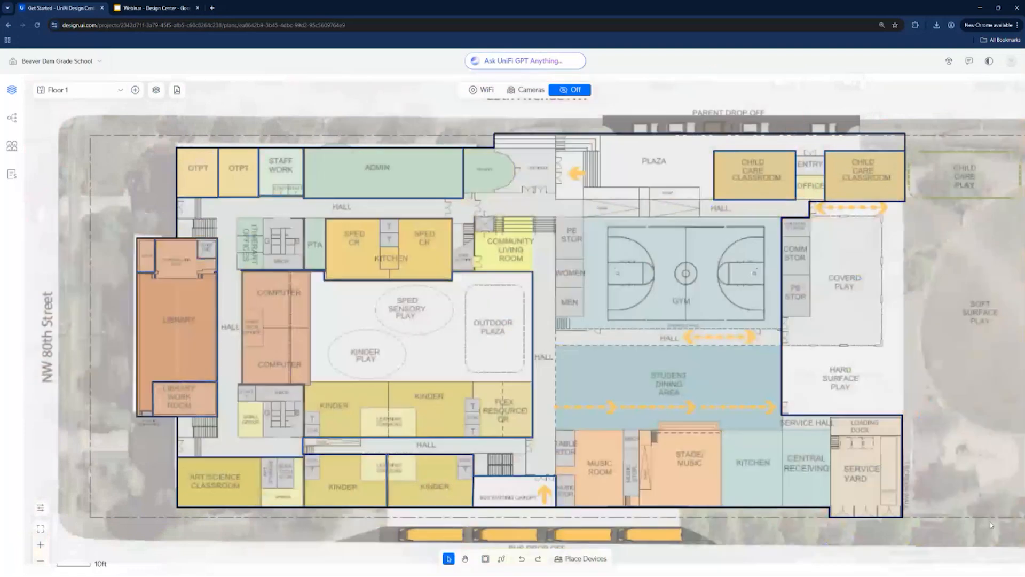
- Show the WiFi coverage view and open the WiFi device catalogue
click(485, 90)
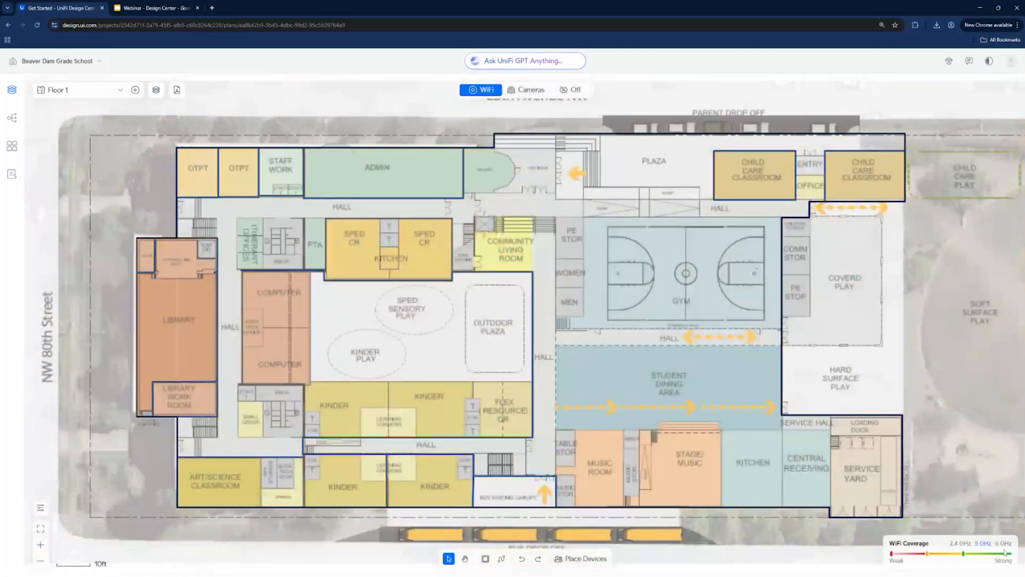
click(580, 558)
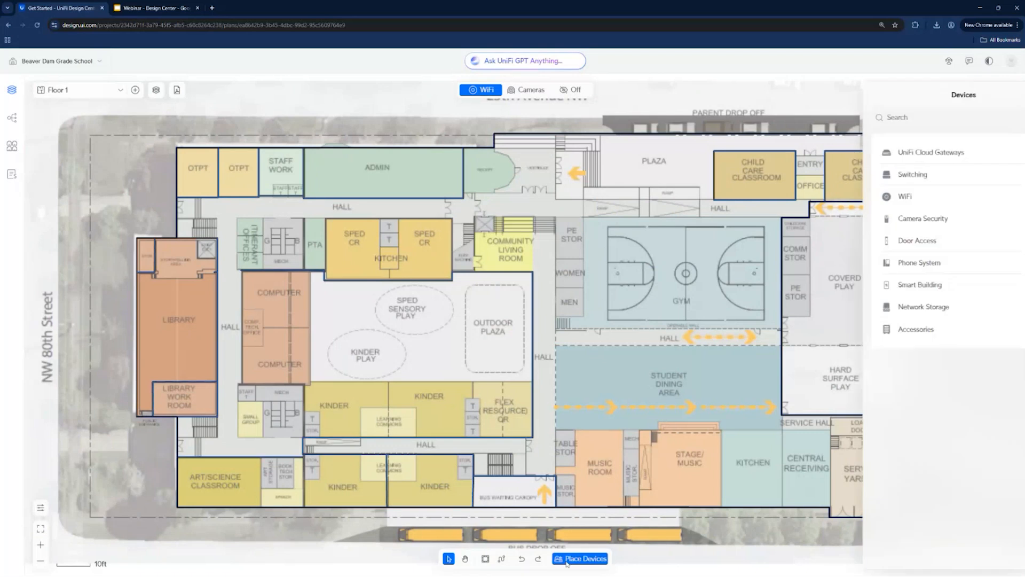
click(898, 154)
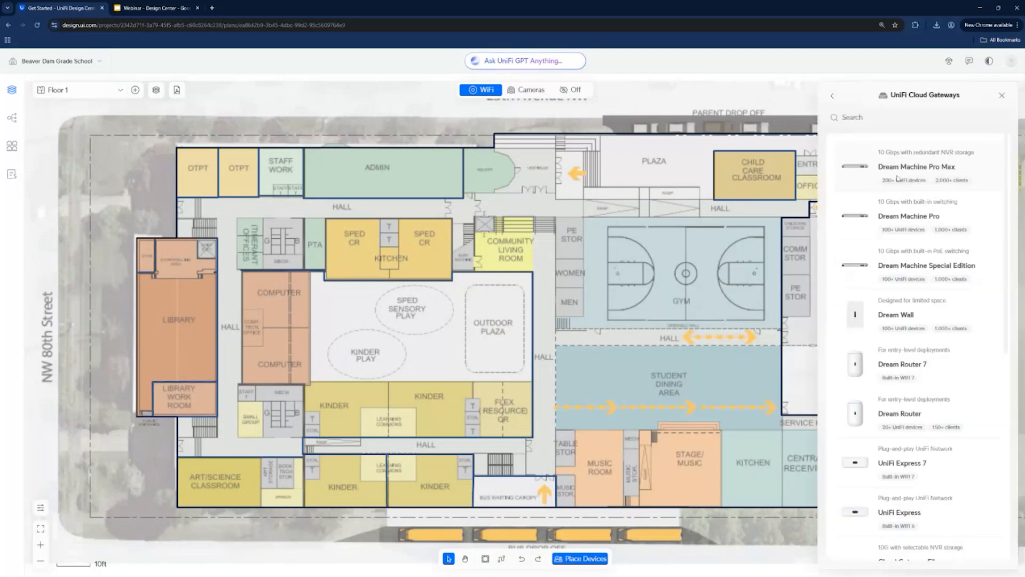
click(832, 95)
click(902, 195)
- Preview the coverage of the AC Pro and E7 access points around the student dining area
scroll(927, 290, down, 6)
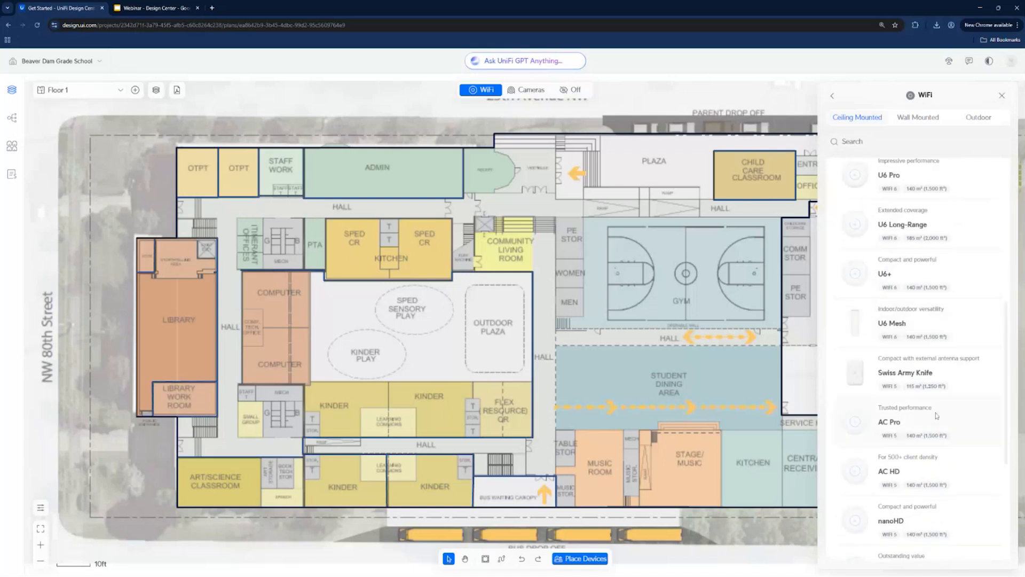
click(907, 424)
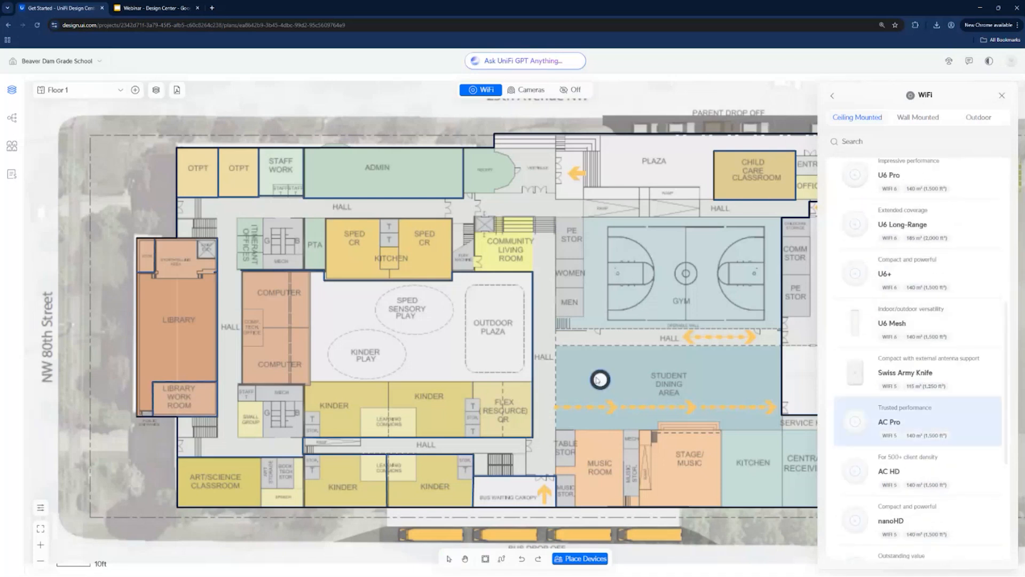
click(888, 421)
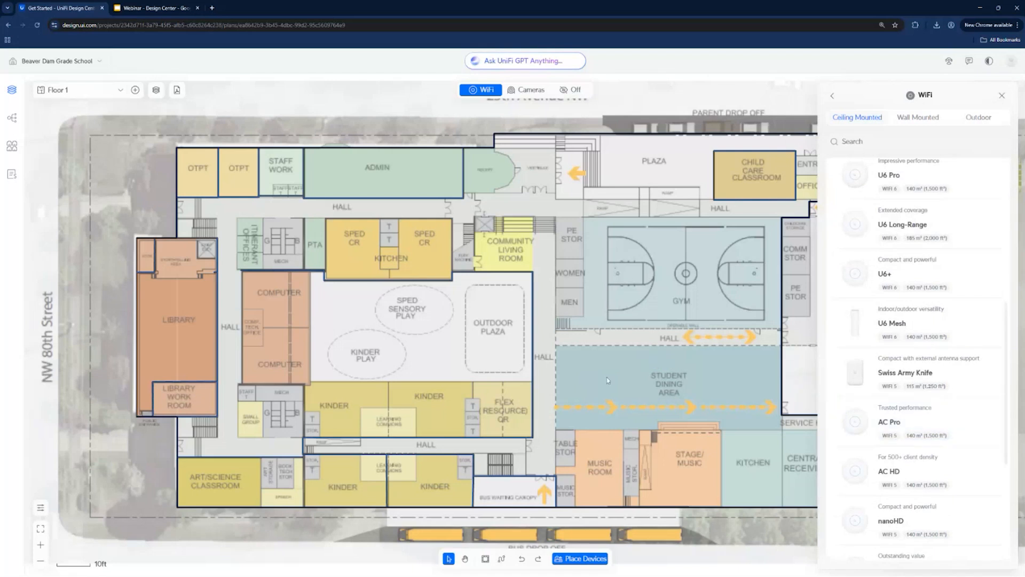
scroll(955, 374, up, 3)
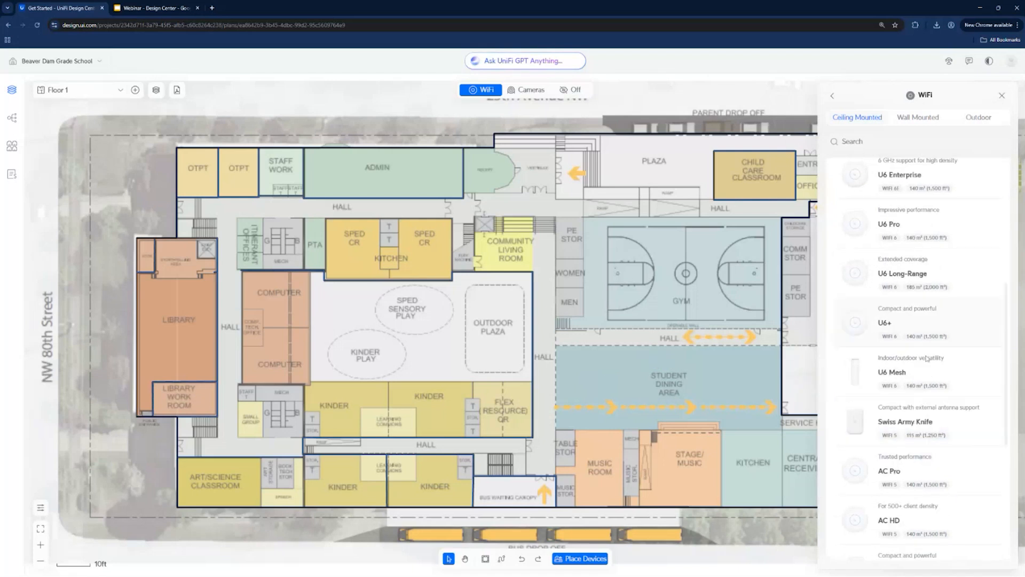
scroll(926, 335, up, 6)
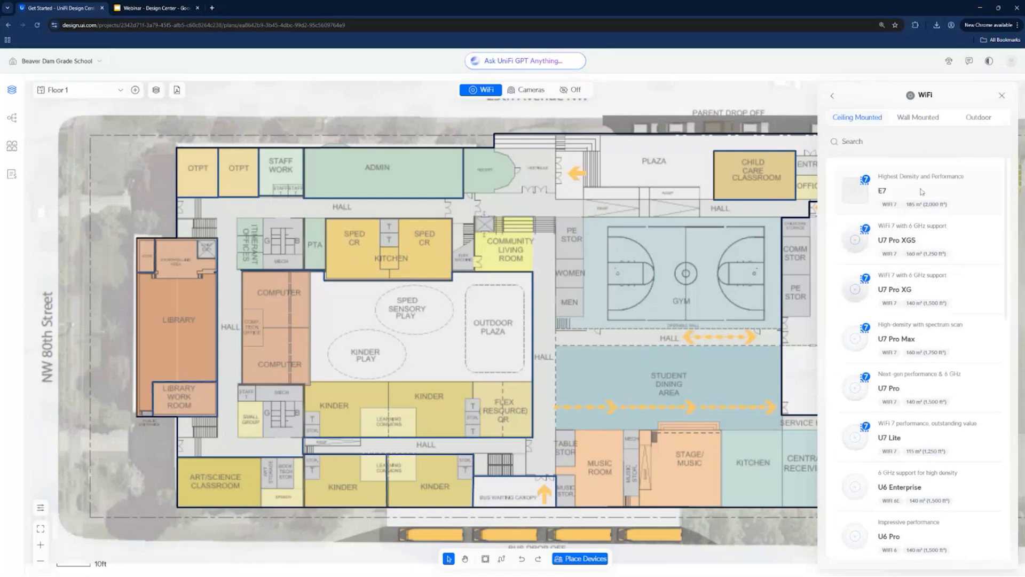
drag(921, 191, 659, 336)
key(Escape)
- Place U7 Pro access points: two in the library, one in OTPT, one in staff work and two in admin
mouse_move(903, 396)
mouse_down()
mouse_move(497, 383)
mouse_move(251, 343)
mouse_move(177, 295)
mouse_move(179, 367)
mouse_move(183, 350)
mouse_move(782, 152)
mouse_move(223, 190)
mouse_move(211, 176)
mouse_up()
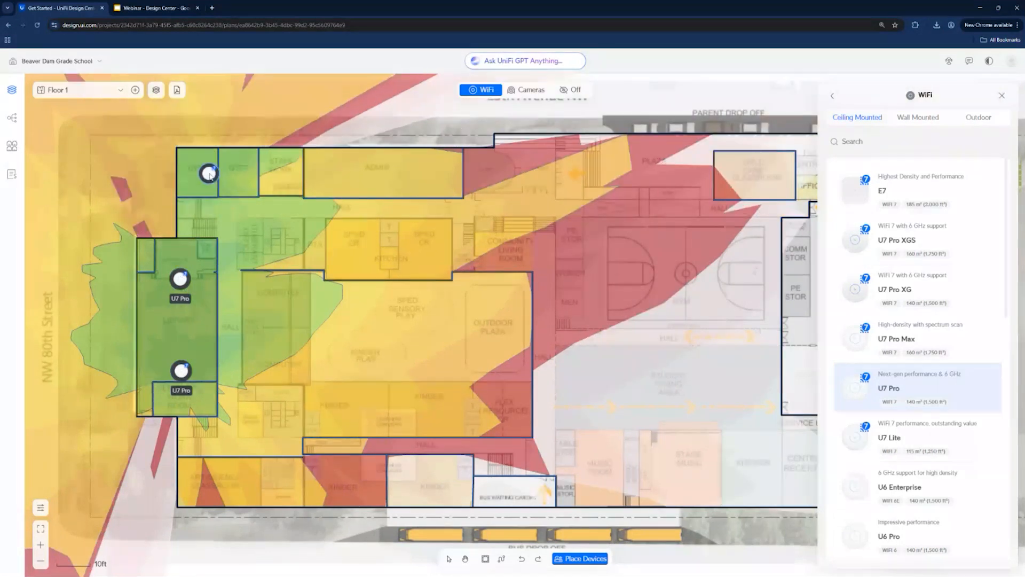
click(211, 174)
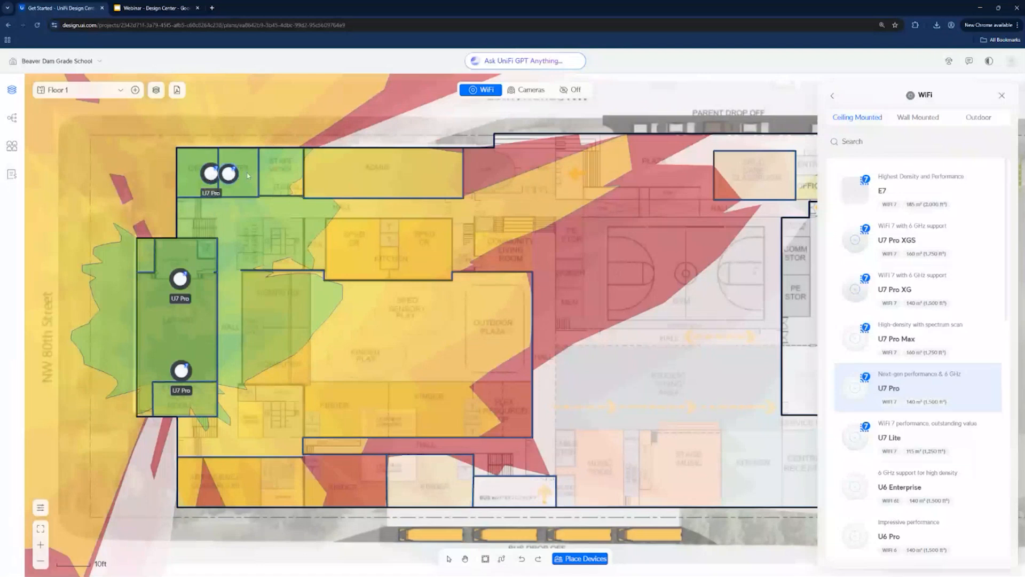
click(293, 174)
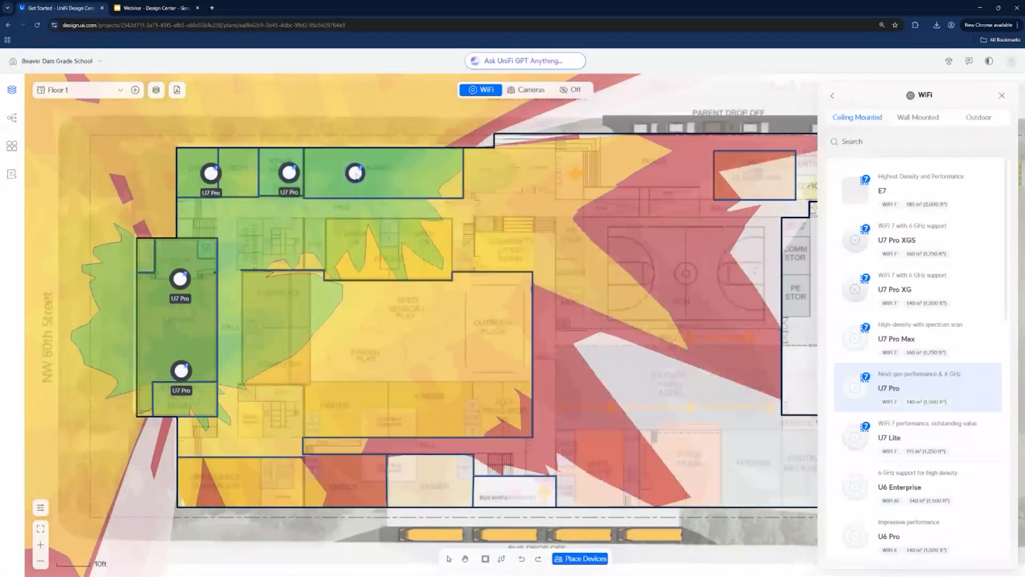
click(355, 175)
click(434, 174)
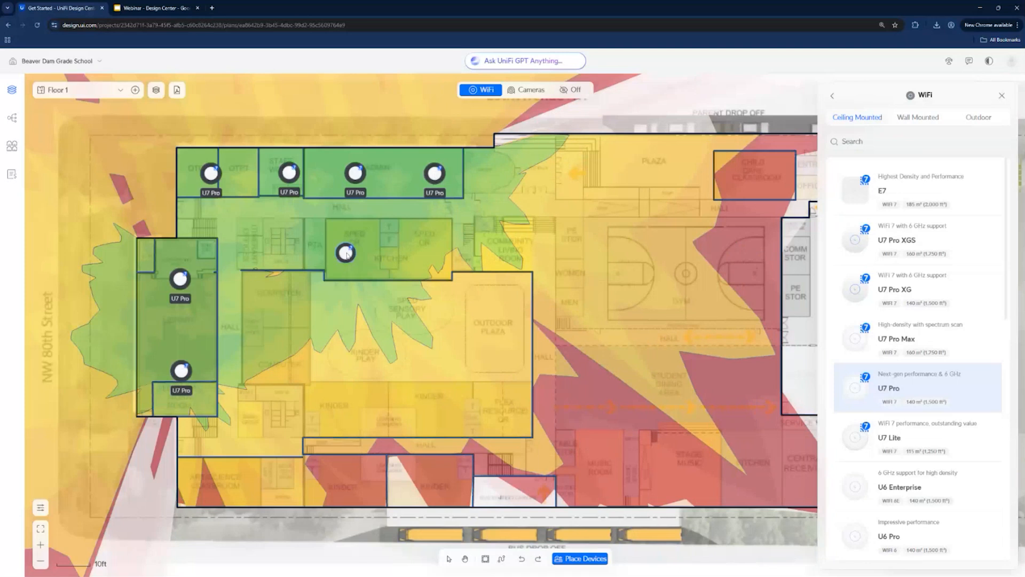
- Place a U7 Pro access point in each SPED classroom and one in the computer room
click(358, 251)
click(439, 249)
click(278, 328)
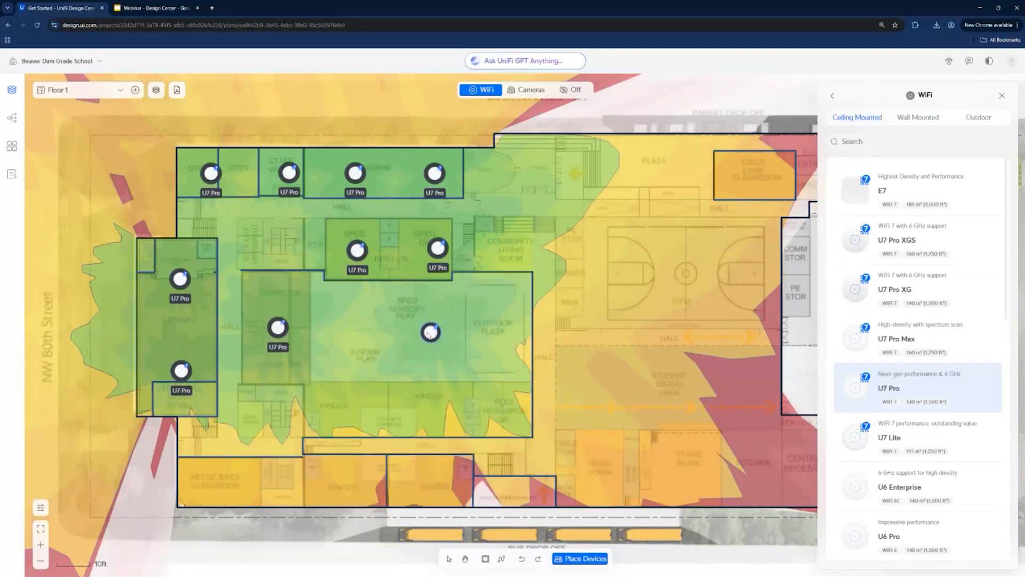
- Place U7 Pro access points in the sensory play area, art/science classroom, two kinder rooms below the hall, and child care classroom
click(421, 333)
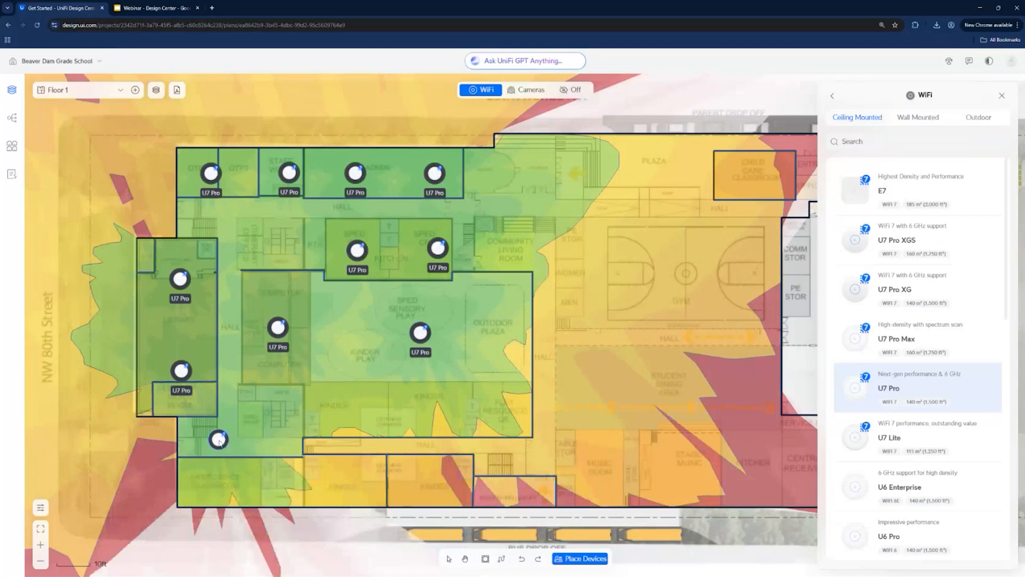
click(221, 484)
click(356, 481)
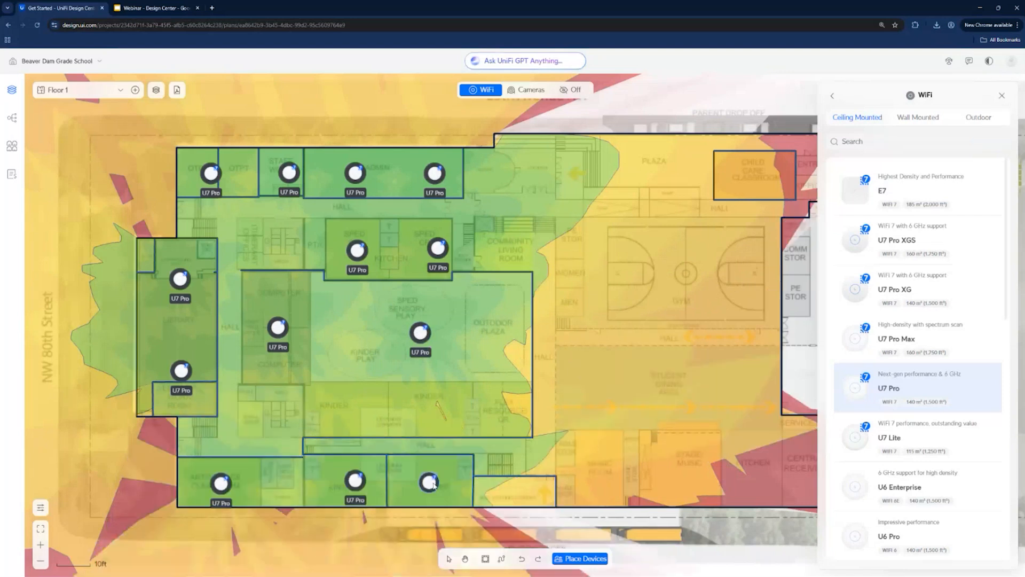
click(455, 483)
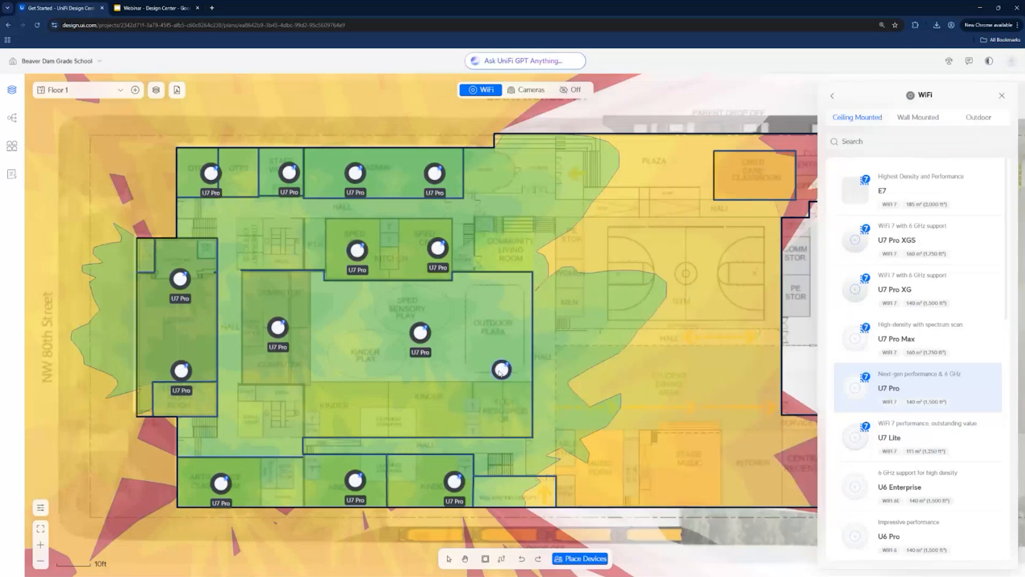
click(756, 176)
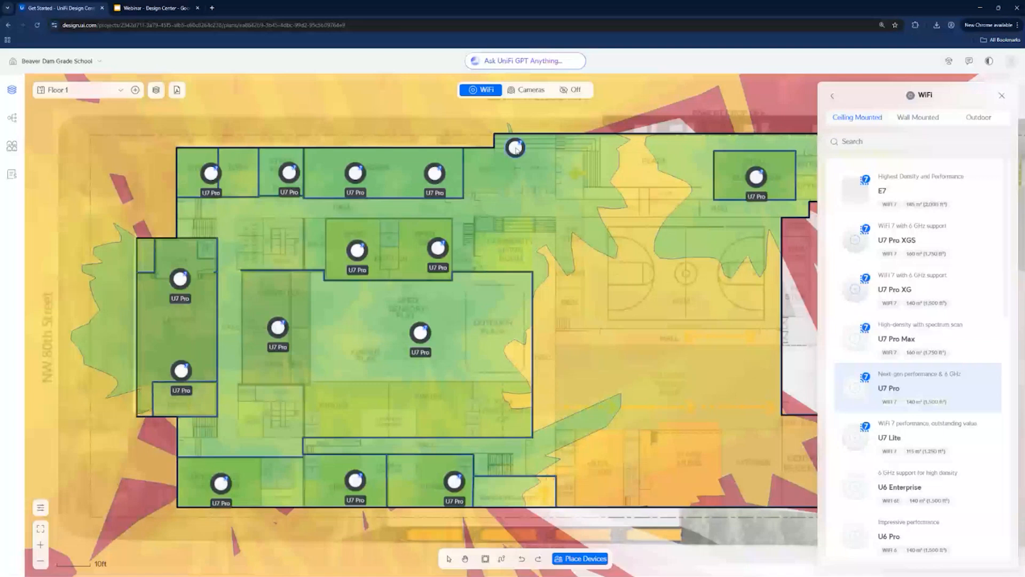
drag(517, 149, 641, 518)
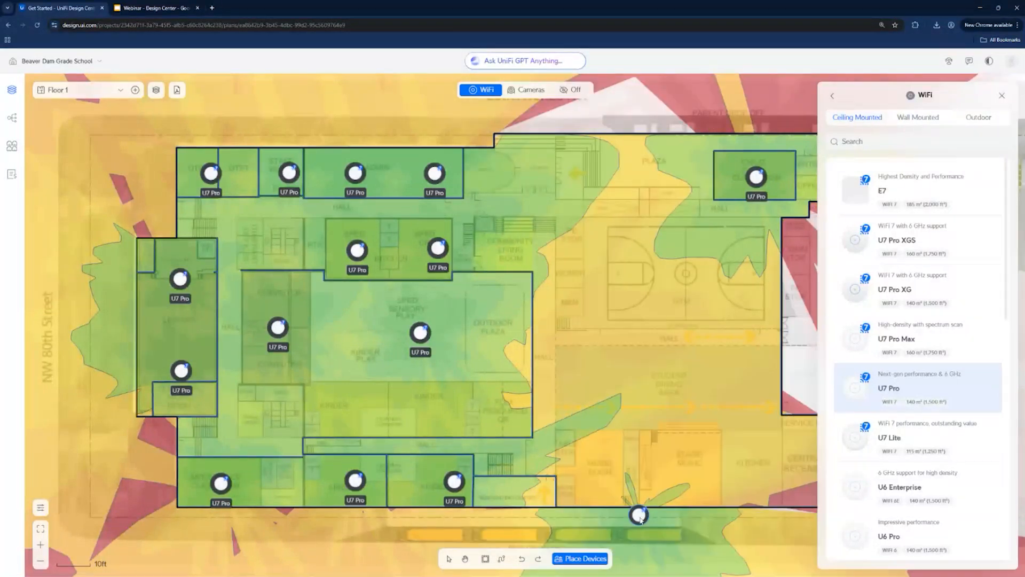
key(Escape)
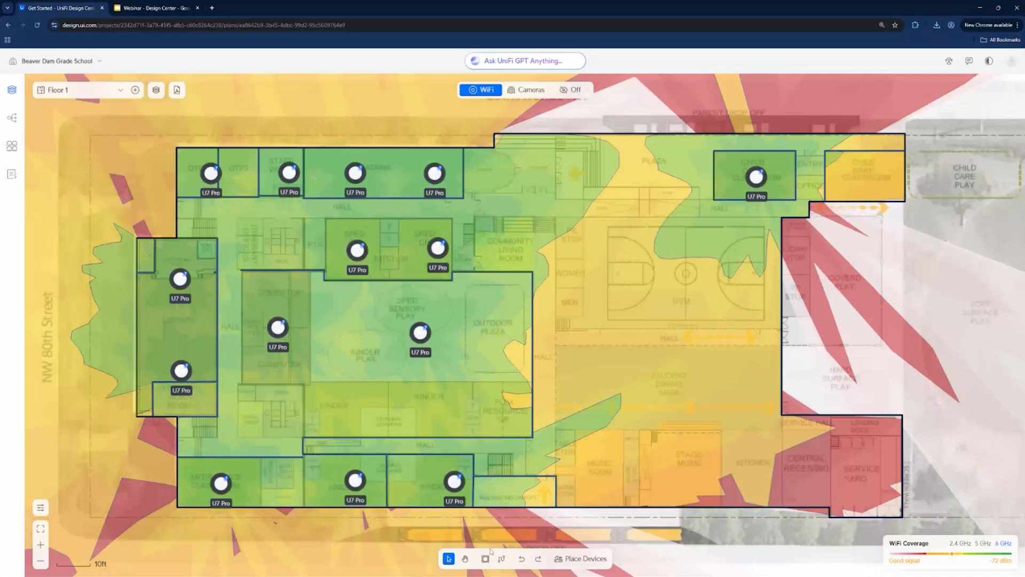
- Place U7 Pro access points in the open area beside admin, in the plaza and beside the gym near the PE storage
click(581, 558)
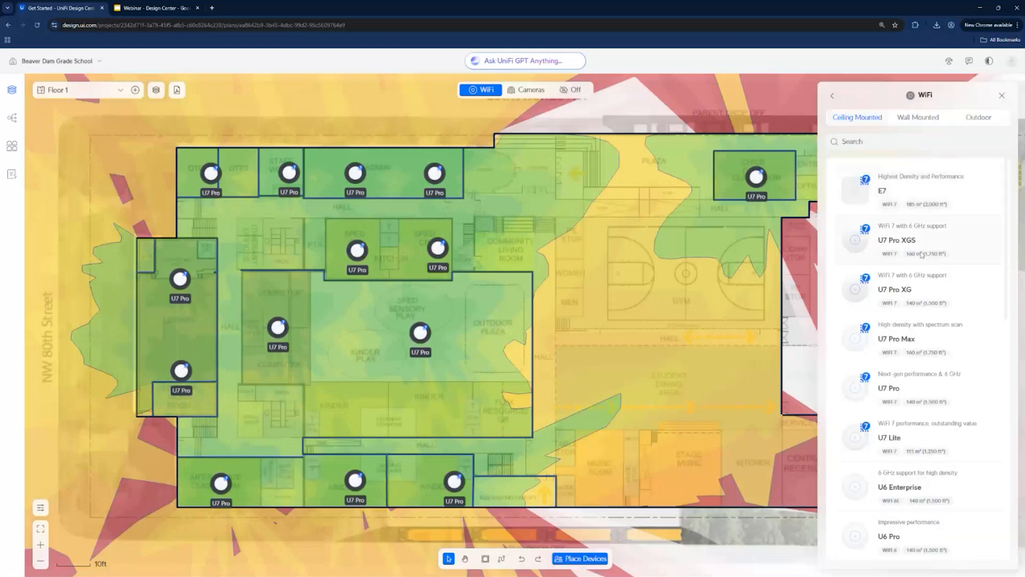
click(937, 387)
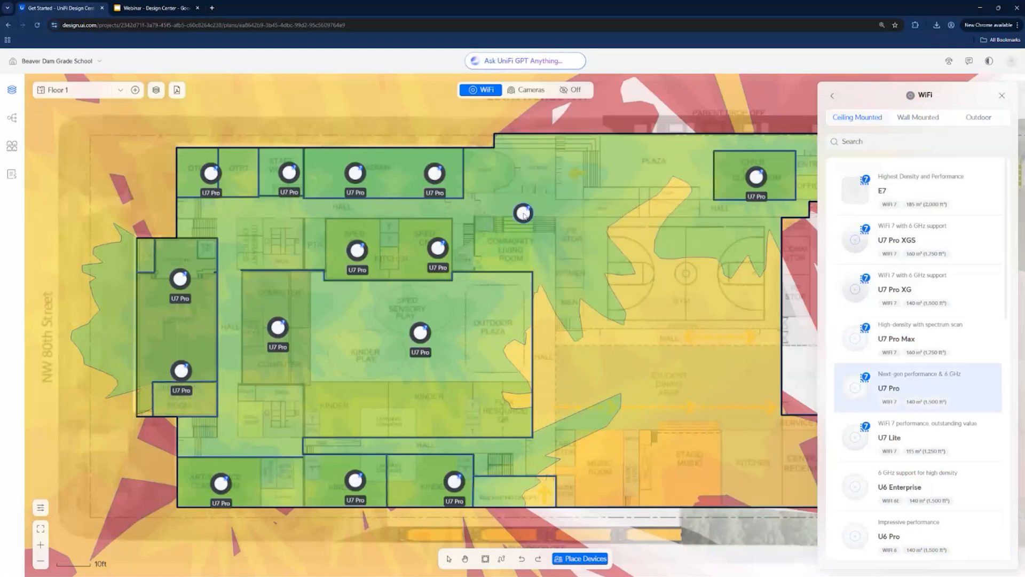
click(523, 185)
click(657, 184)
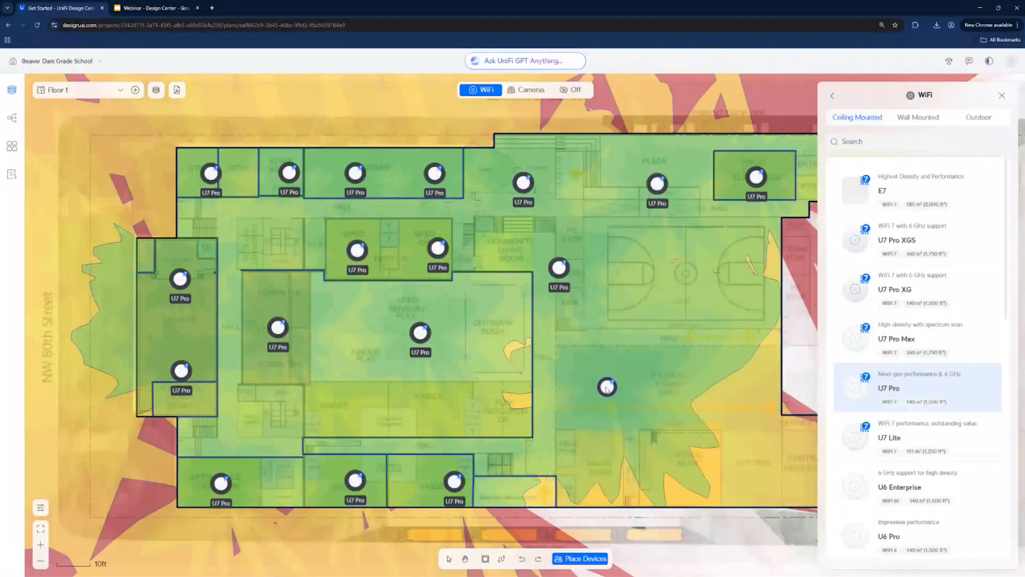
- Place three U7 Pro access points in a row across the student dining area
click(569, 384)
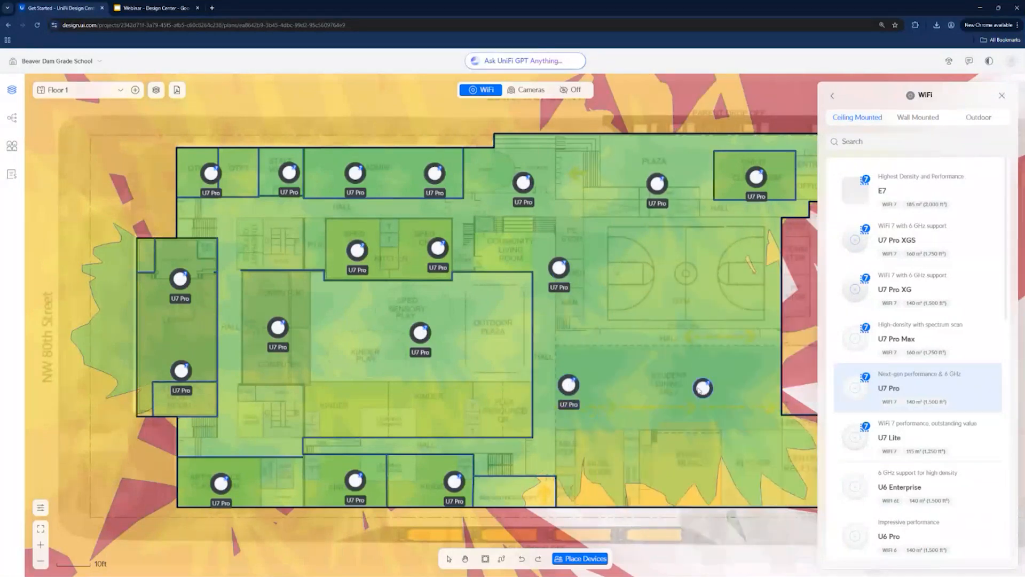
click(666, 388)
click(759, 395)
- Place U7 Pro access points in the music room, stage/music, community storage, hard surface play and central receiving areas
click(602, 473)
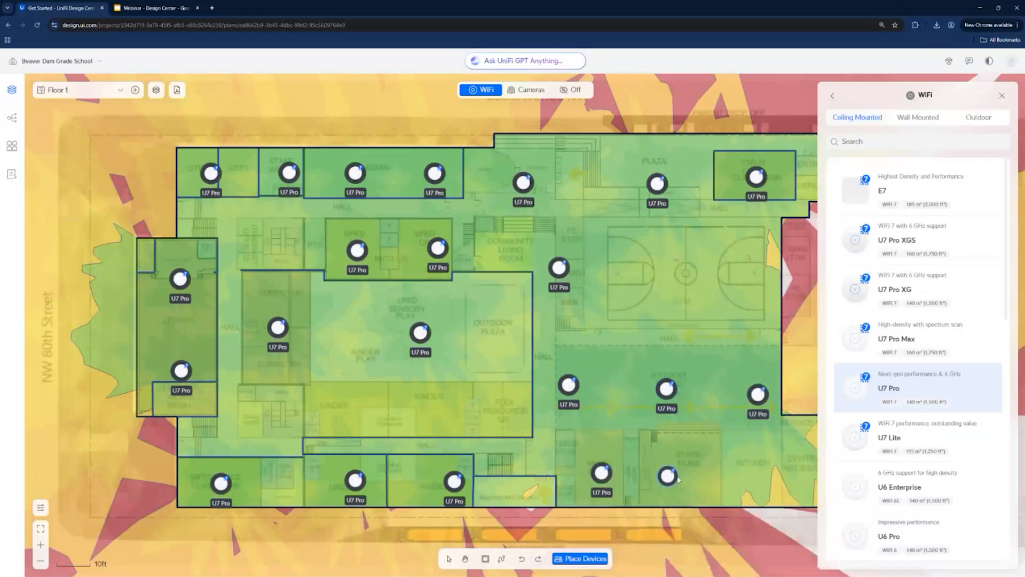
click(710, 475)
click(804, 266)
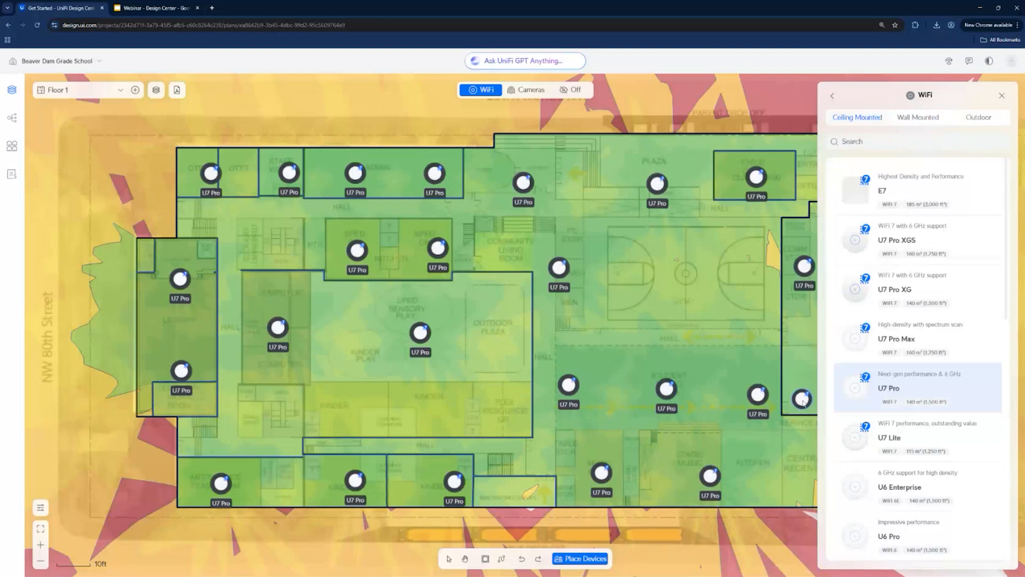
click(805, 379)
click(803, 472)
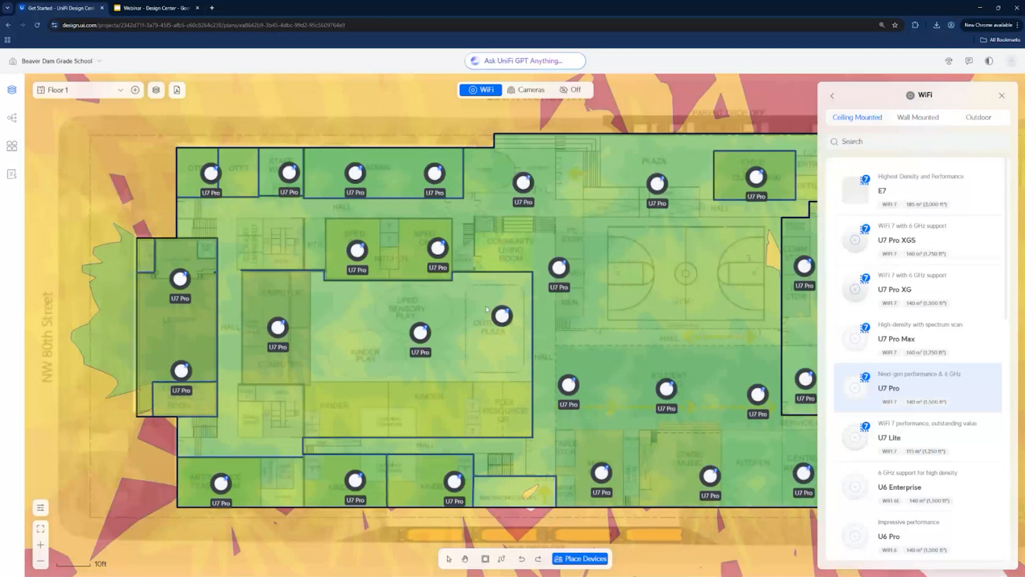
click(811, 100)
key(Escape)
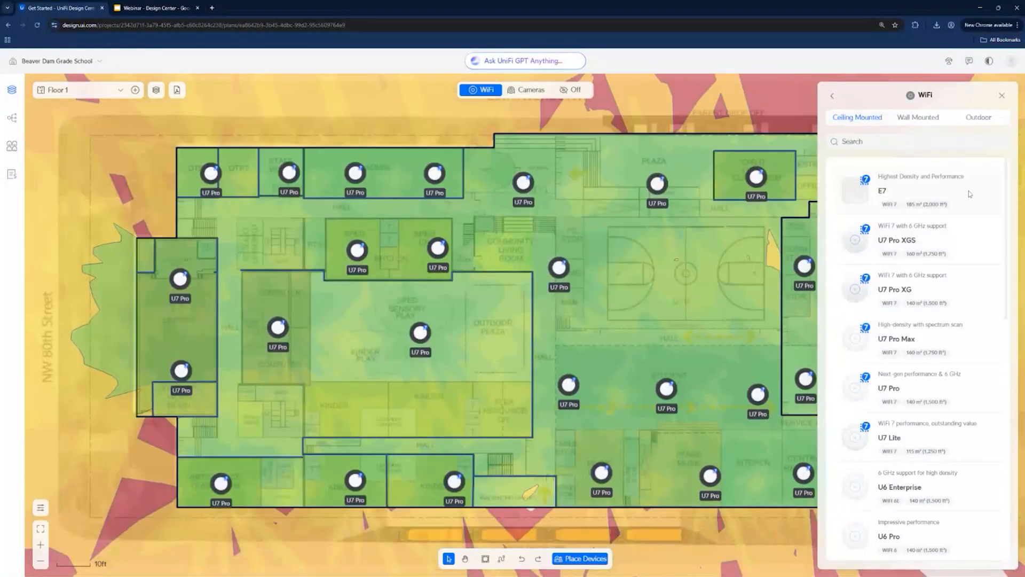
- Browse the ceiling-mounted access point models in the WiFi device catalogue
scroll(956, 214, down, 3)
scroll(934, 240, up, 2)
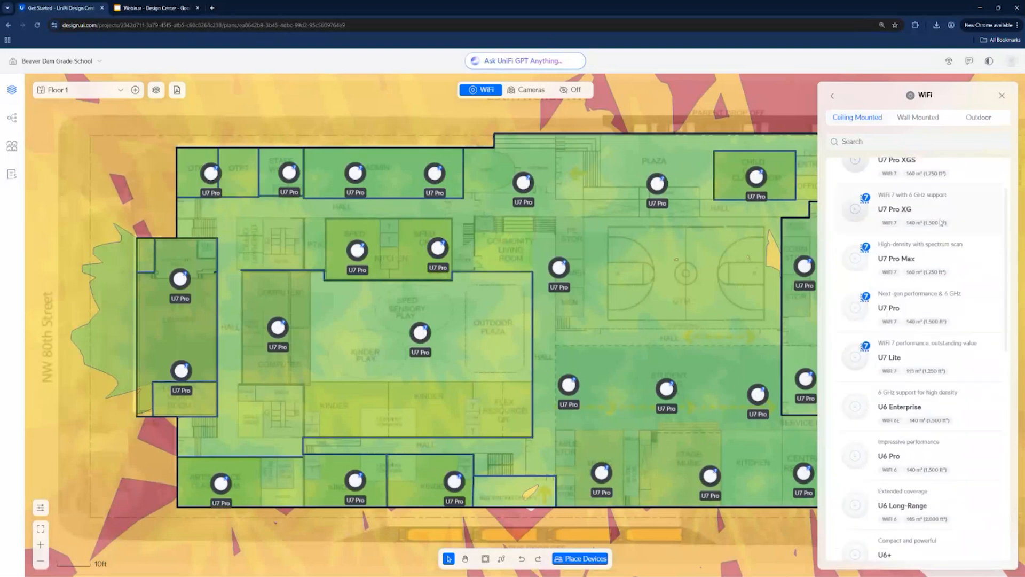
scroll(925, 251, up, 1)
drag(923, 191, 994, 107)
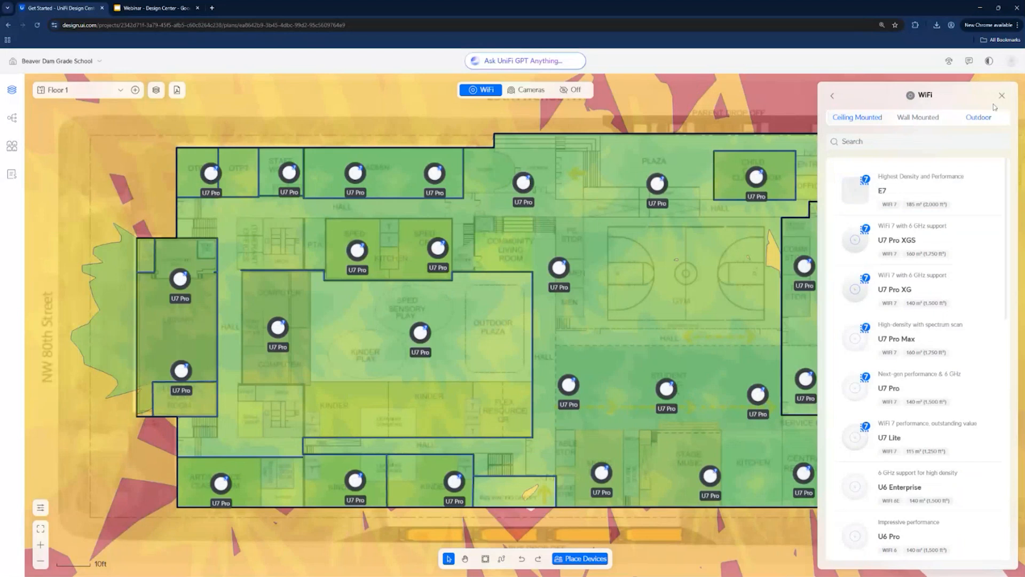
- Close the device catalogue and view the WiFi coverage for the 5 GHz and 2.4 GHz bands
click(1001, 96)
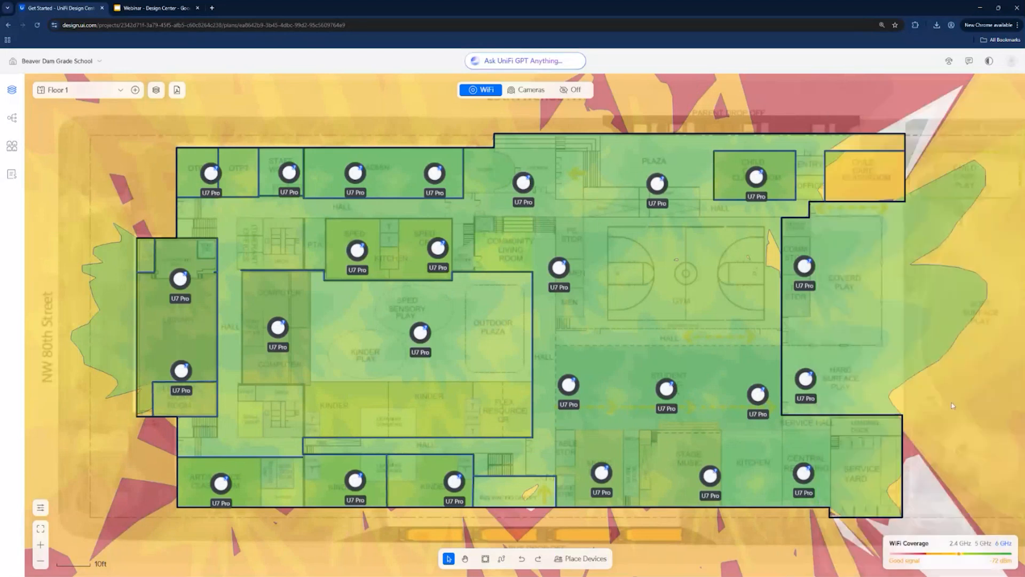
click(984, 544)
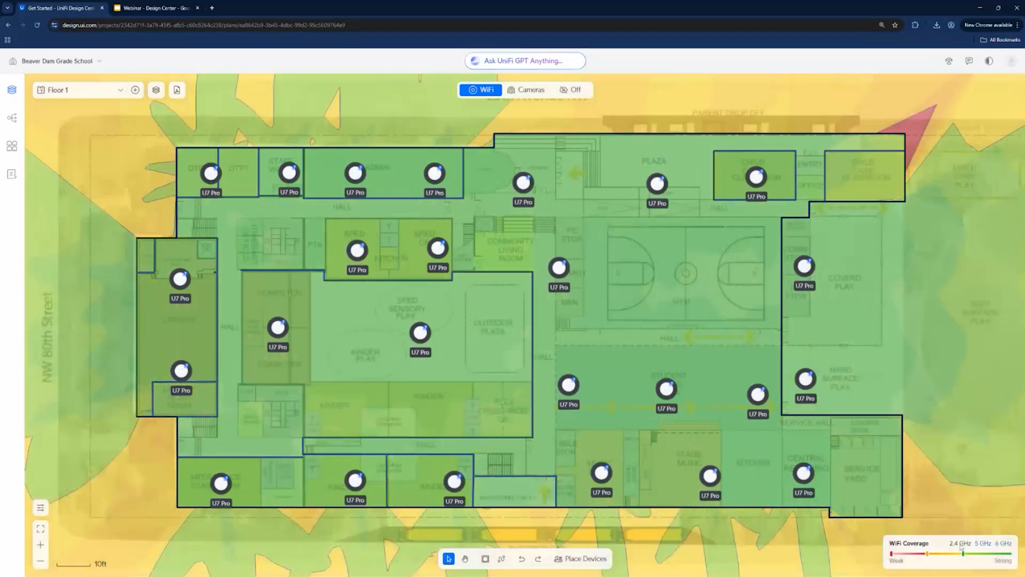
click(960, 544)
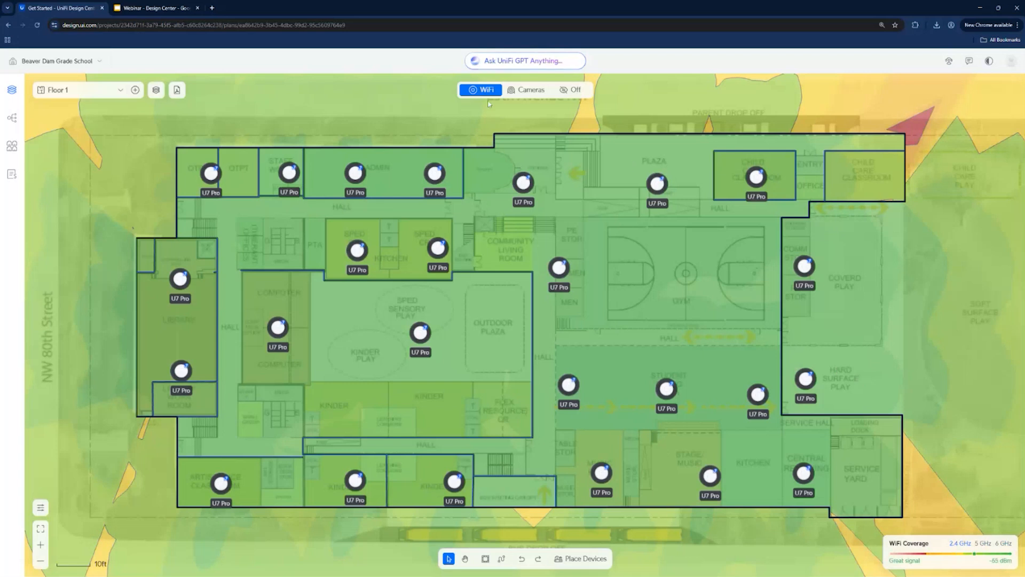
- Switch the plan to the camera view and browse the bullet, dome and turret models in the camera security catalogue
click(511, 91)
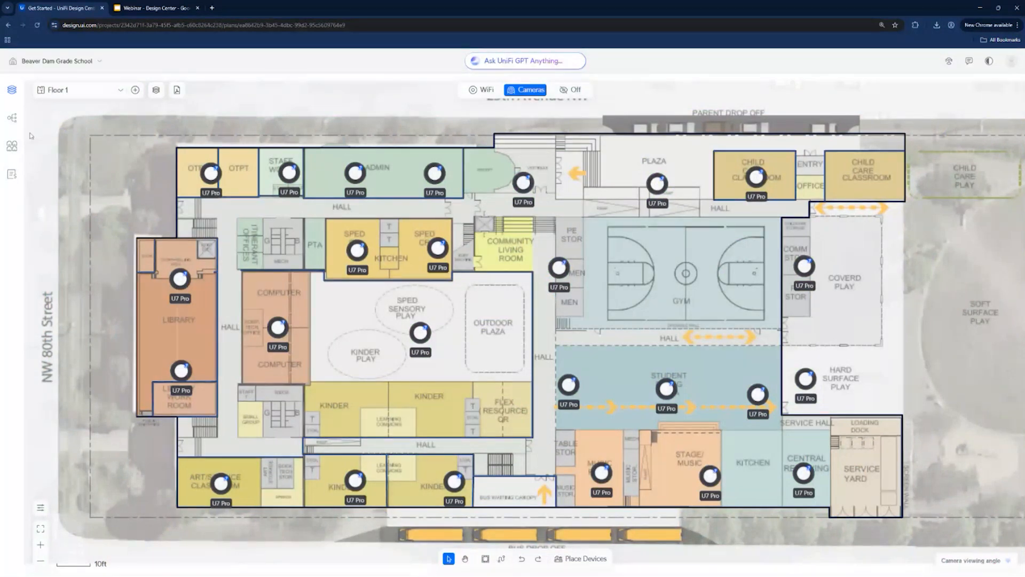
click(580, 559)
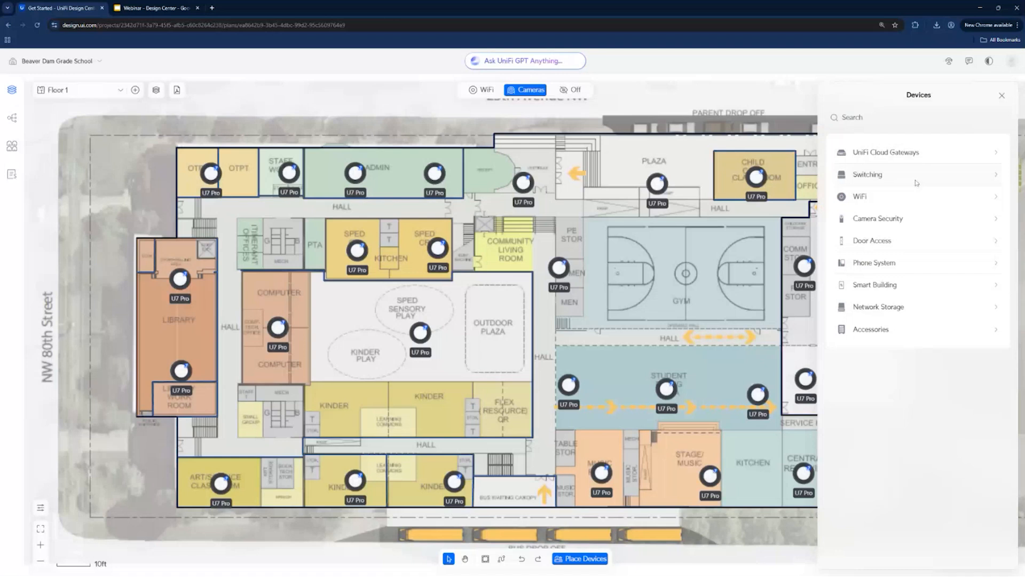
click(907, 219)
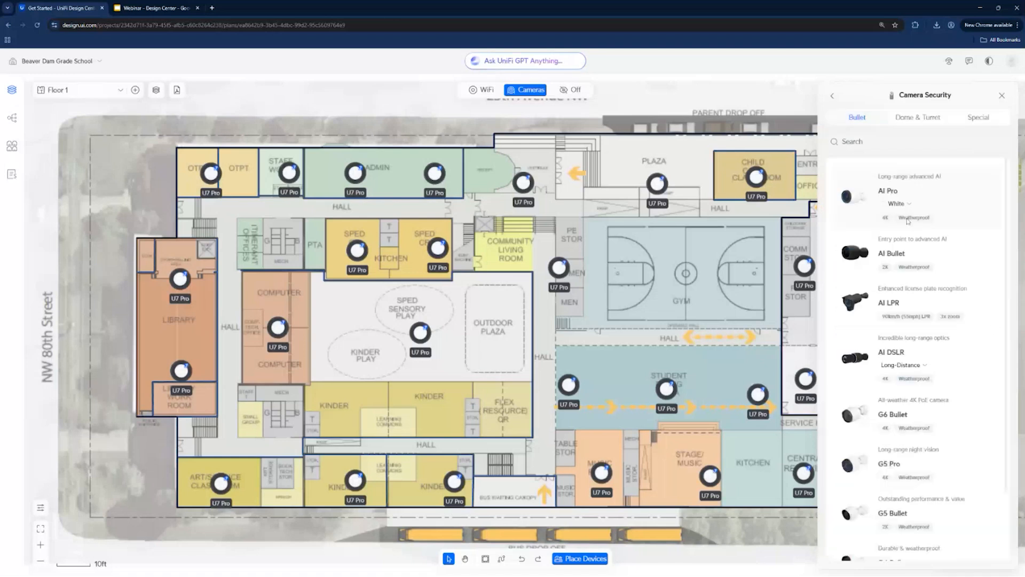
click(918, 118)
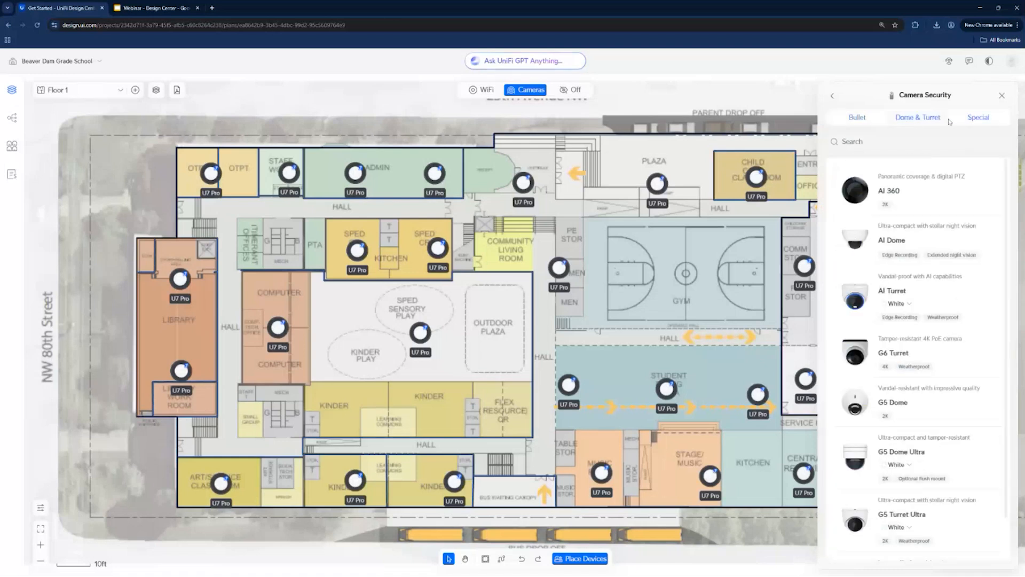
click(857, 117)
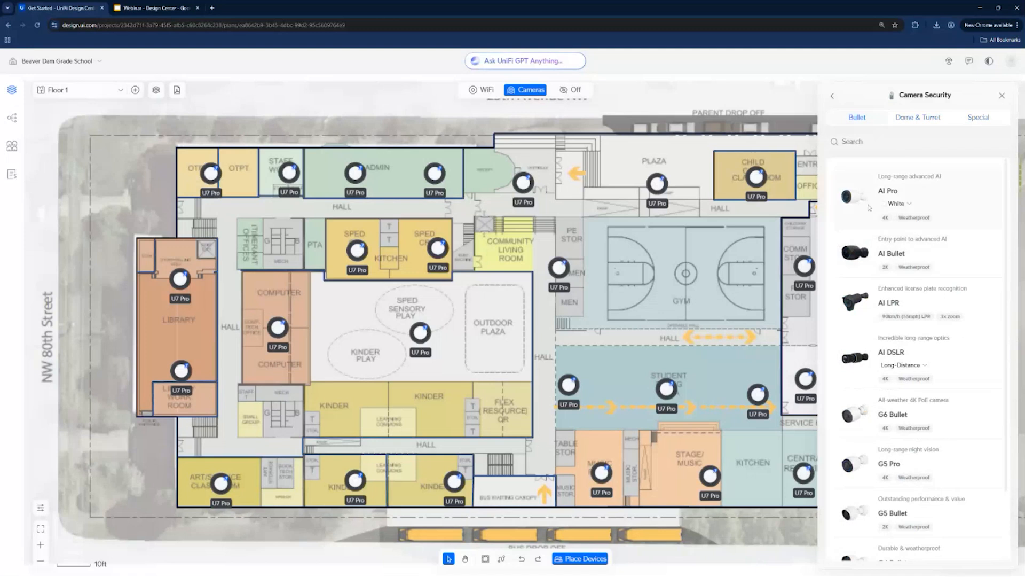
scroll(871, 248, down, 2)
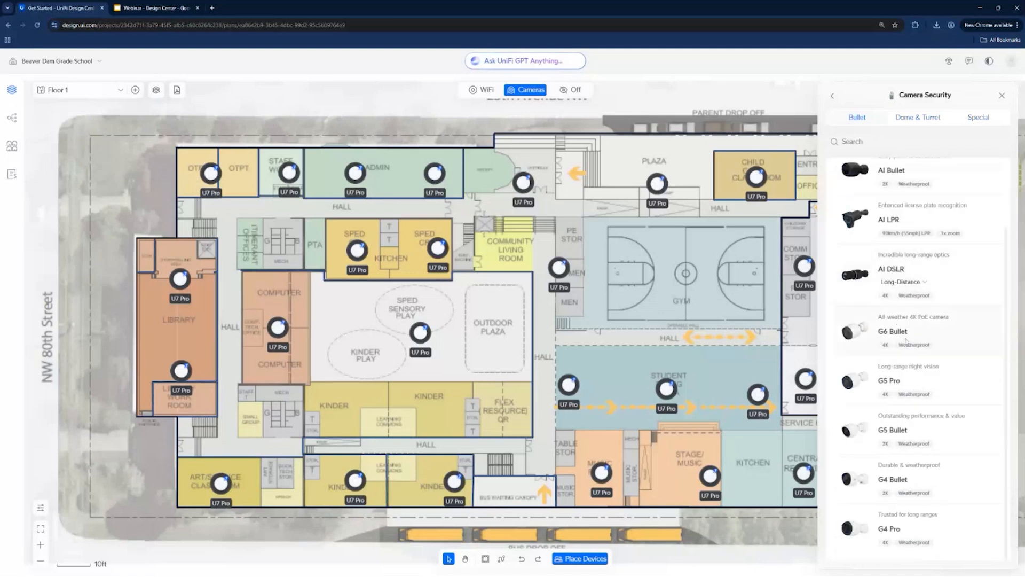
- Preview the coverage of a G6 Bullet camera in the kinder hall and an AI 360 camera in the middle of the gym
click(951, 337)
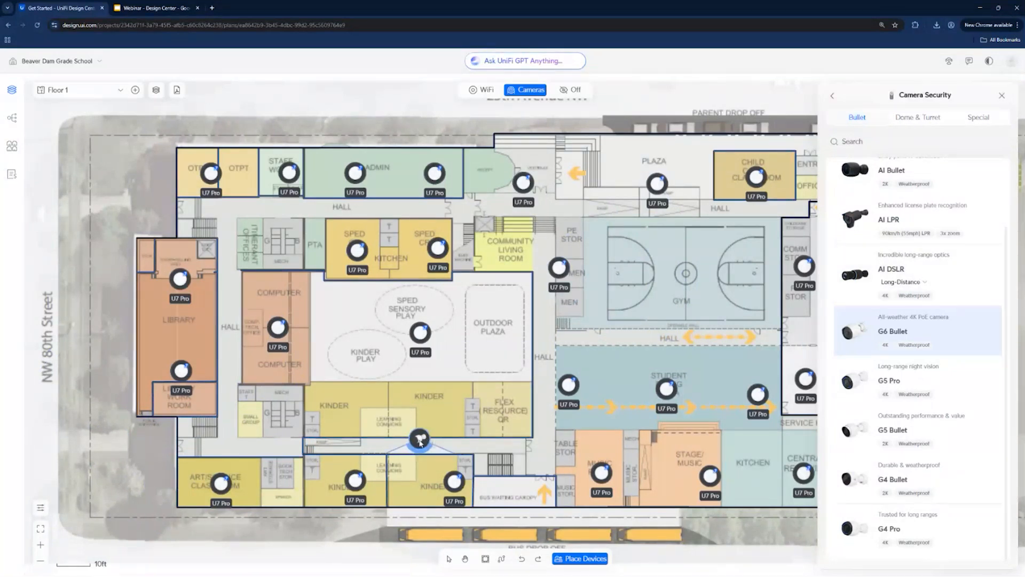
scroll(914, 235, up, 2)
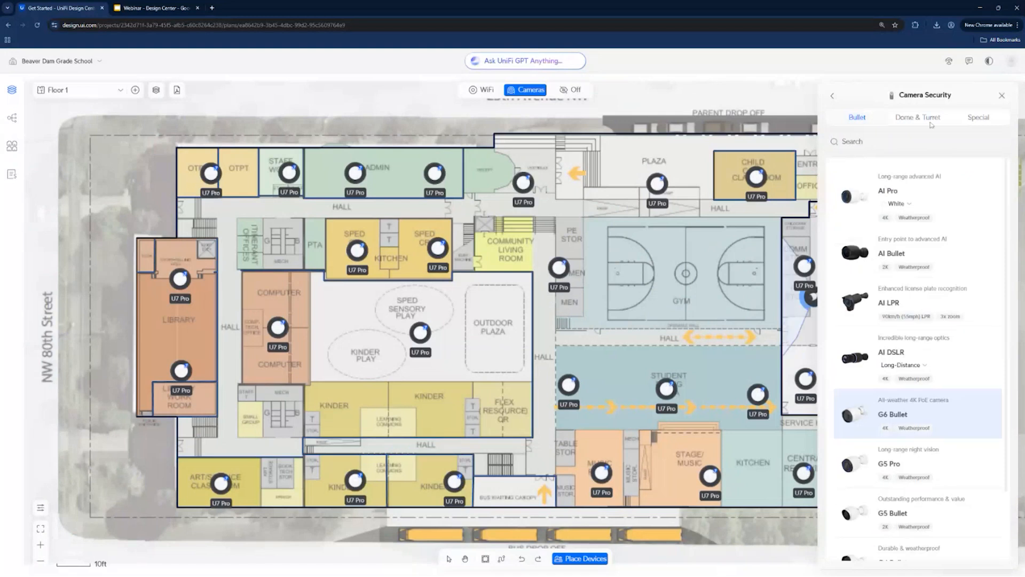
click(930, 122)
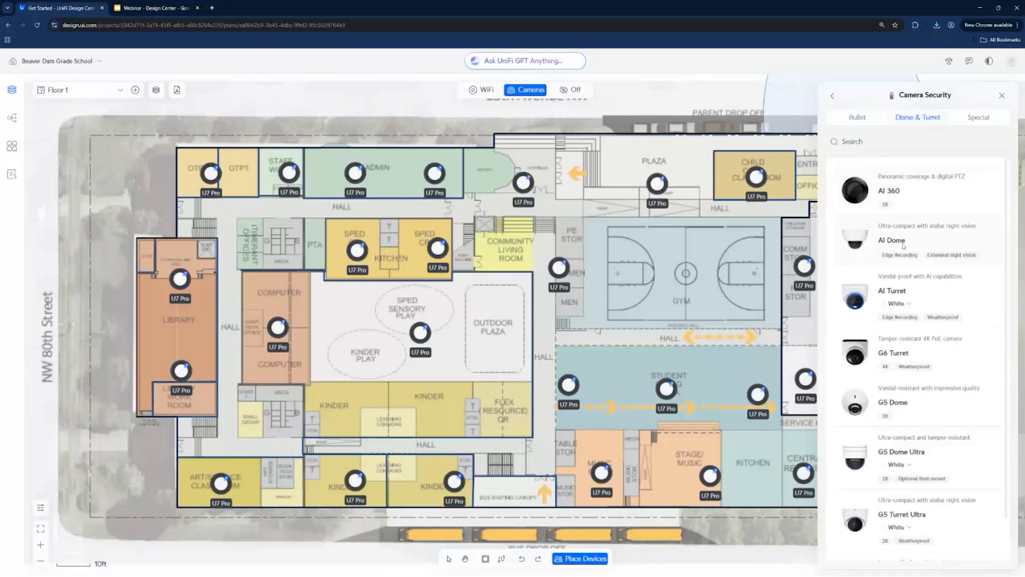
scroll(904, 246, down, 1)
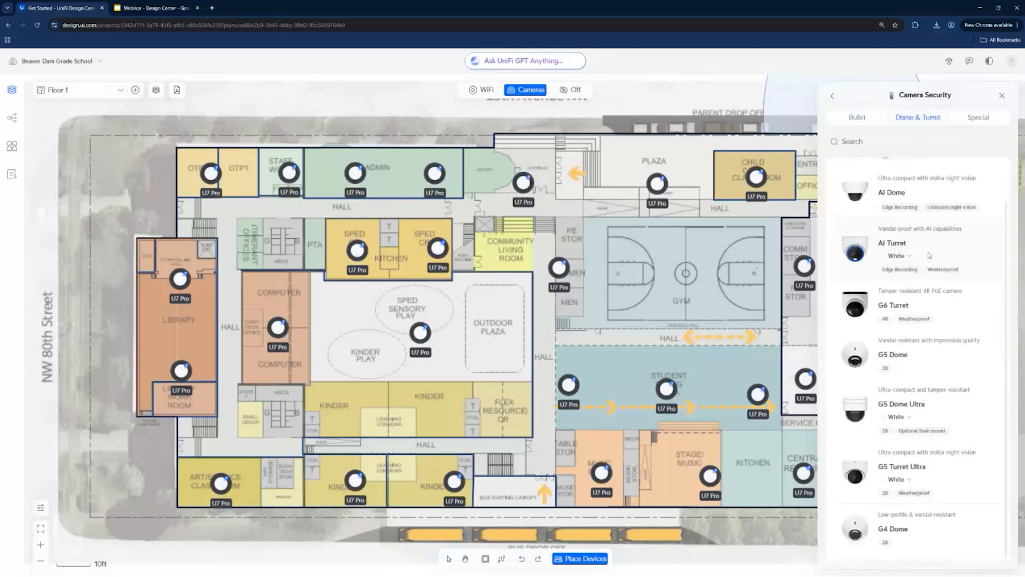
scroll(915, 235, up, 1)
drag(881, 190, 689, 279)
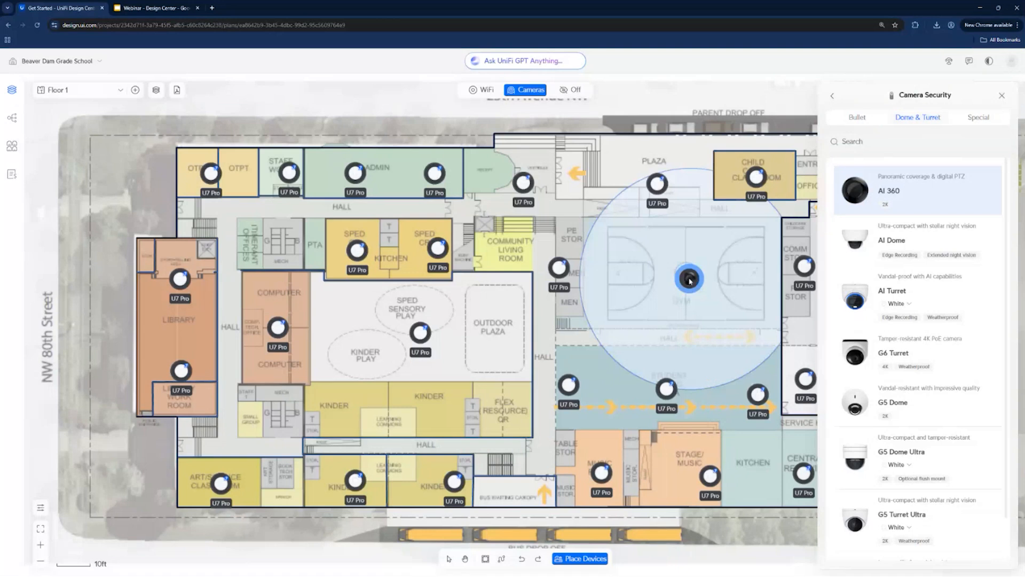
drag(688, 281, 687, 281)
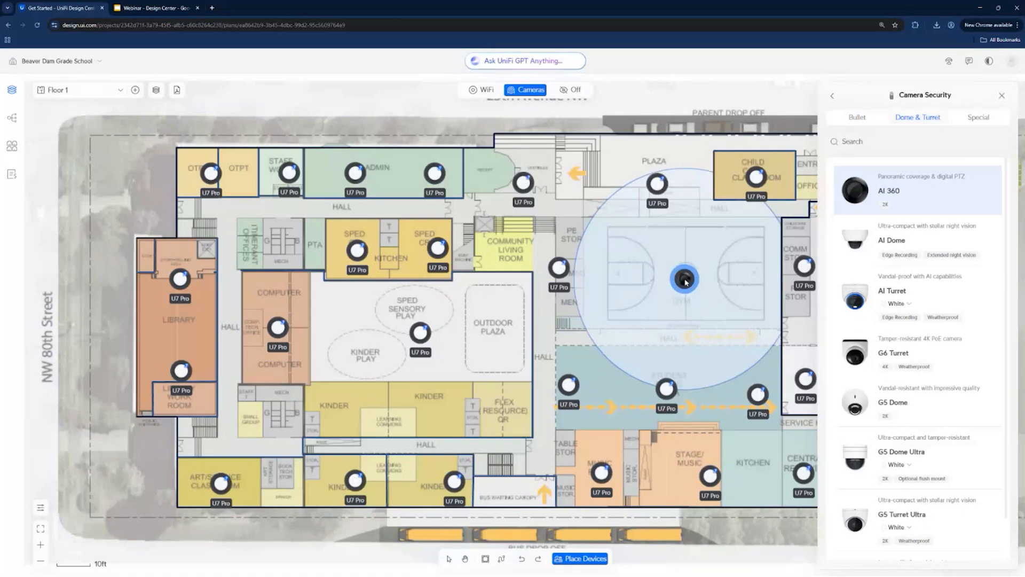
key(Down)
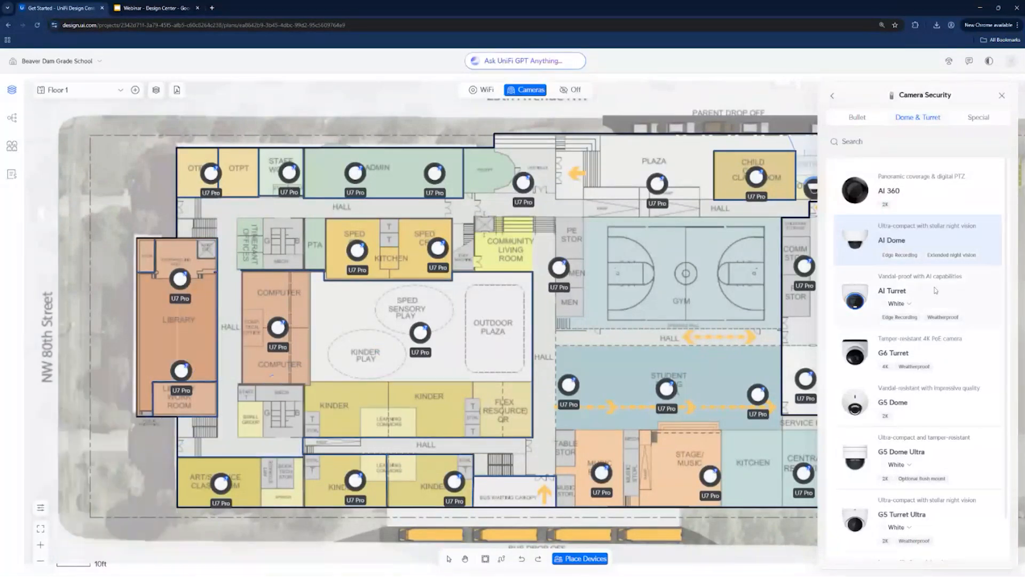
- Place three G6 Turret cameras on the library's street-side wall, two near the work room corner and one near the opposite end
click(949, 306)
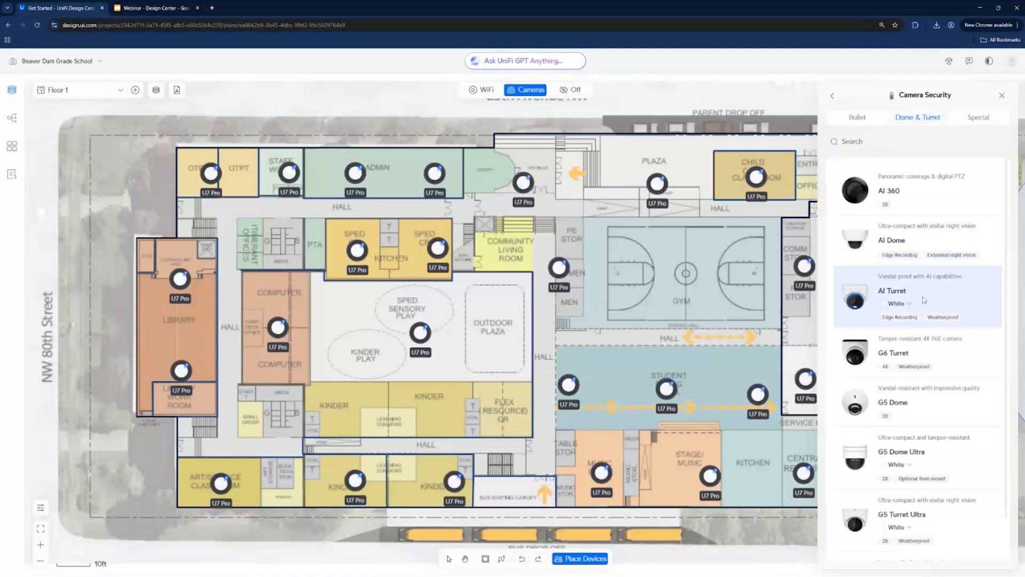
scroll(959, 288, down, 1)
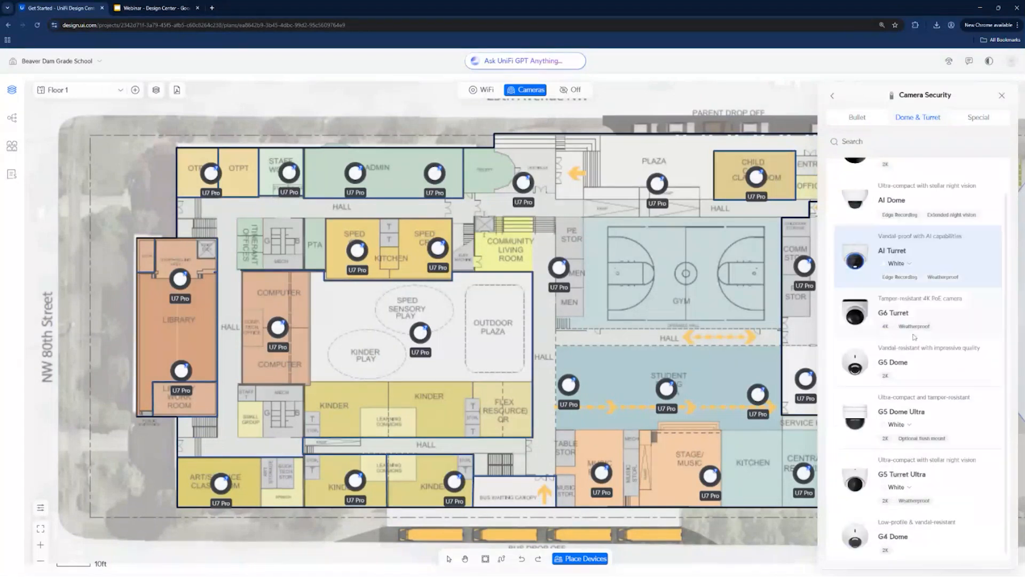
click(905, 319)
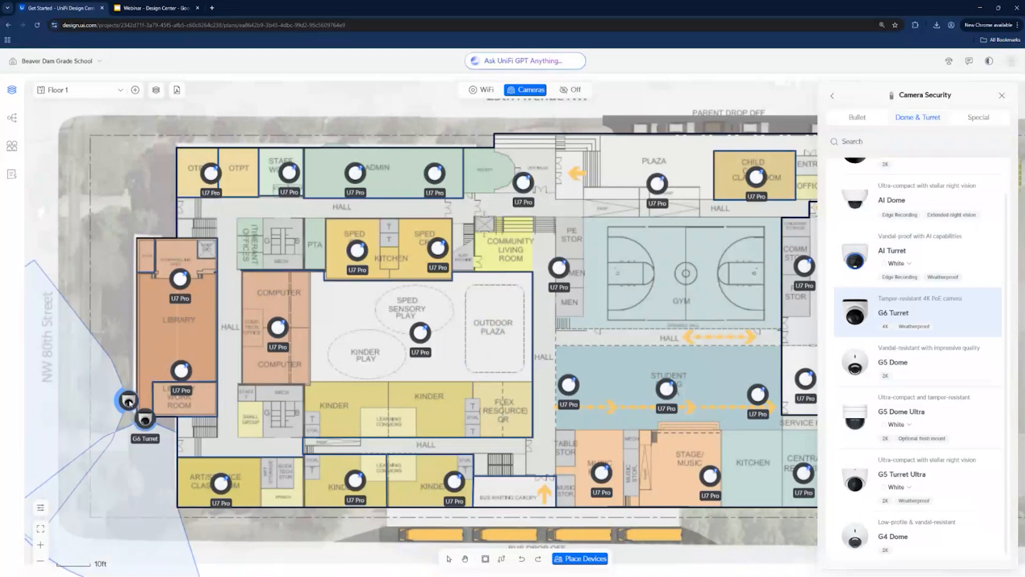
click(145, 418)
drag(135, 349, 135, 275)
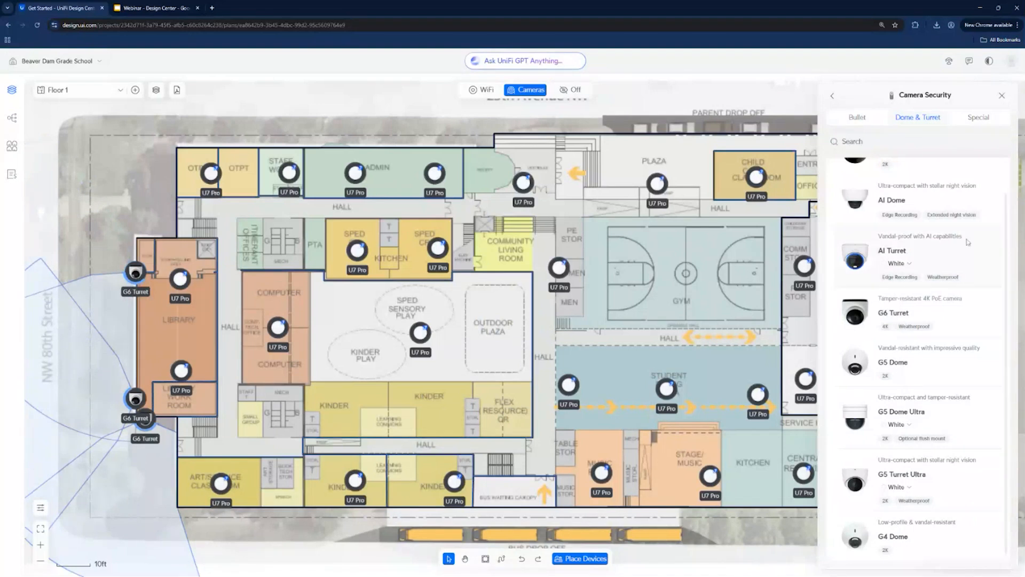
- Place another G6 Turret beside the one at the north end of the library's outer wall, snug against the wall
drag(888, 306, 126, 262)
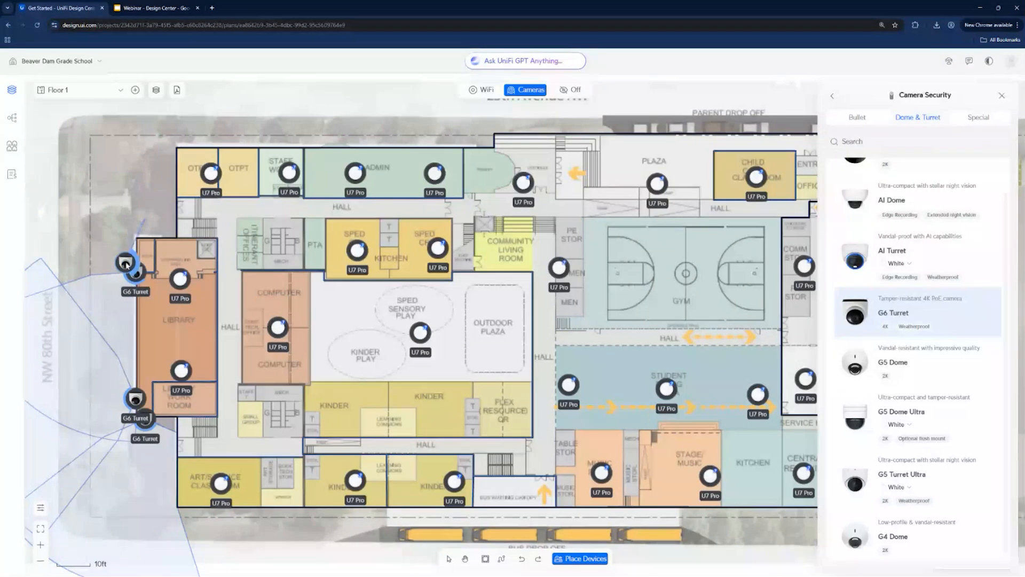
click(126, 263)
key(Escape)
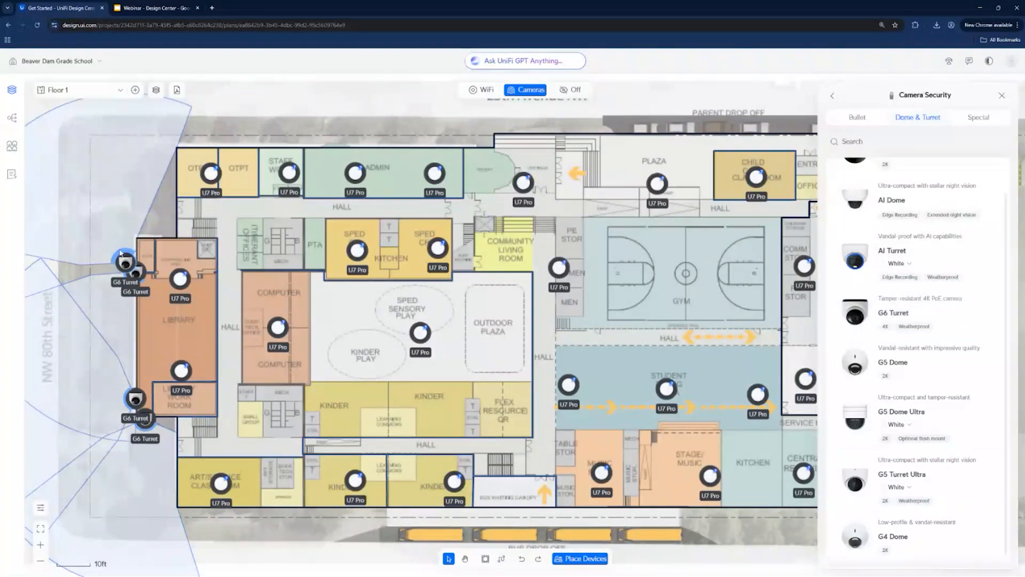
mouse_move(121, 253)
mouse_down()
mouse_move(133, 268)
mouse_move(139, 261)
mouse_move(130, 252)
mouse_move(134, 287)
mouse_move(128, 262)
mouse_up()
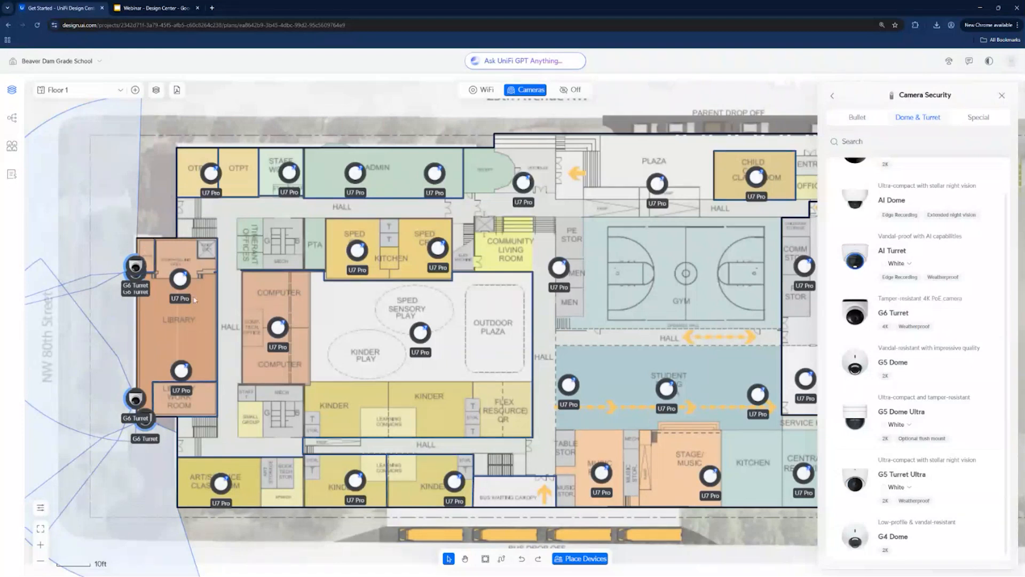
- Browse the special camera models and preview a G4 PTZ Industrial camera outside the admin area's exterior wall
scroll(920, 208, down, 1)
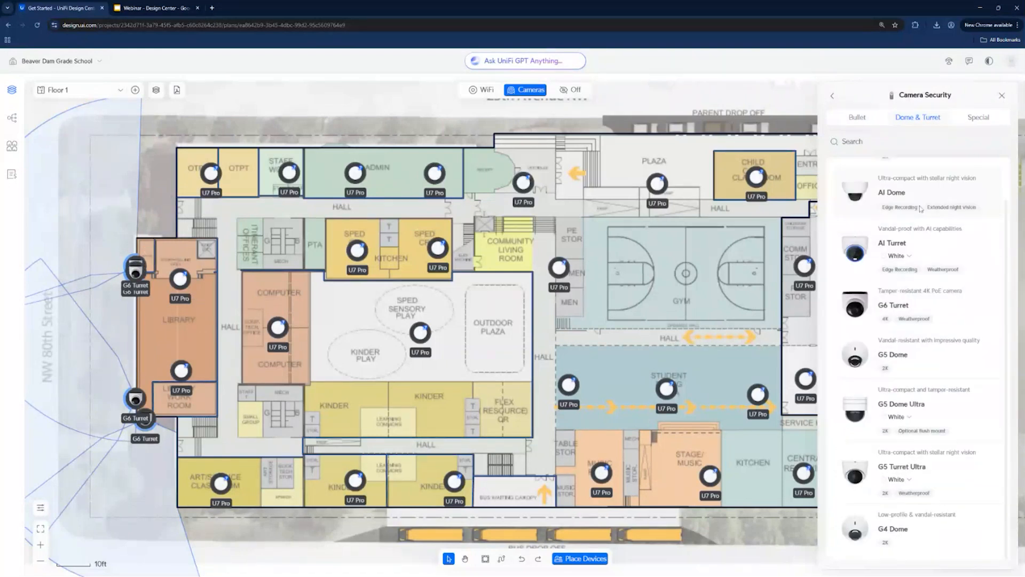
click(964, 119)
scroll(938, 201, down, 5)
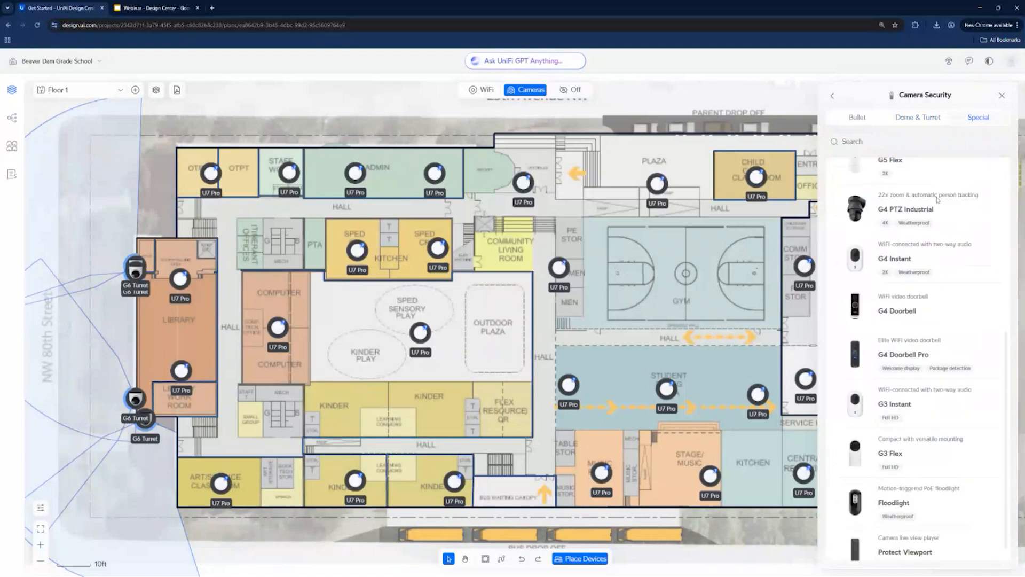
scroll(918, 224, up, 5)
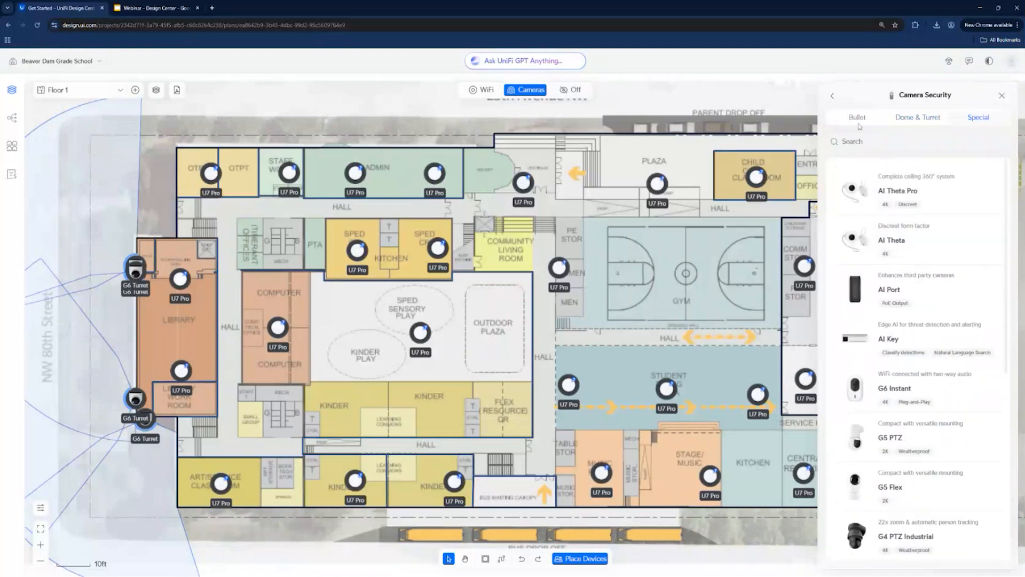
scroll(926, 270, down, 1)
scroll(926, 270, down, 4)
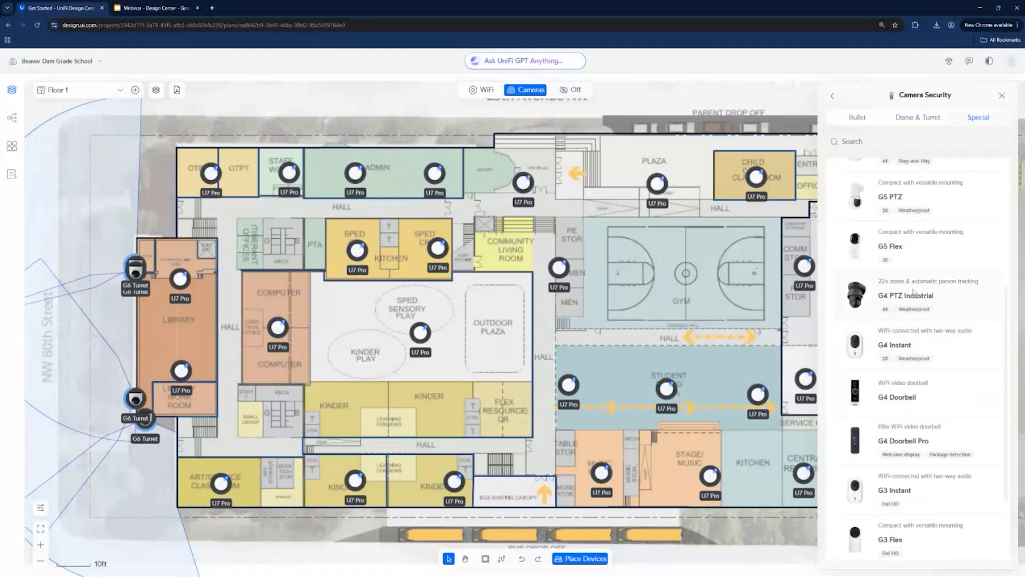
mouse_move(918, 291)
mouse_down()
mouse_move(604, 219)
mouse_move(373, 197)
mouse_move(328, 119)
mouse_move(198, 133)
mouse_move(350, 110)
mouse_move(869, 219)
mouse_move(457, 140)
mouse_up()
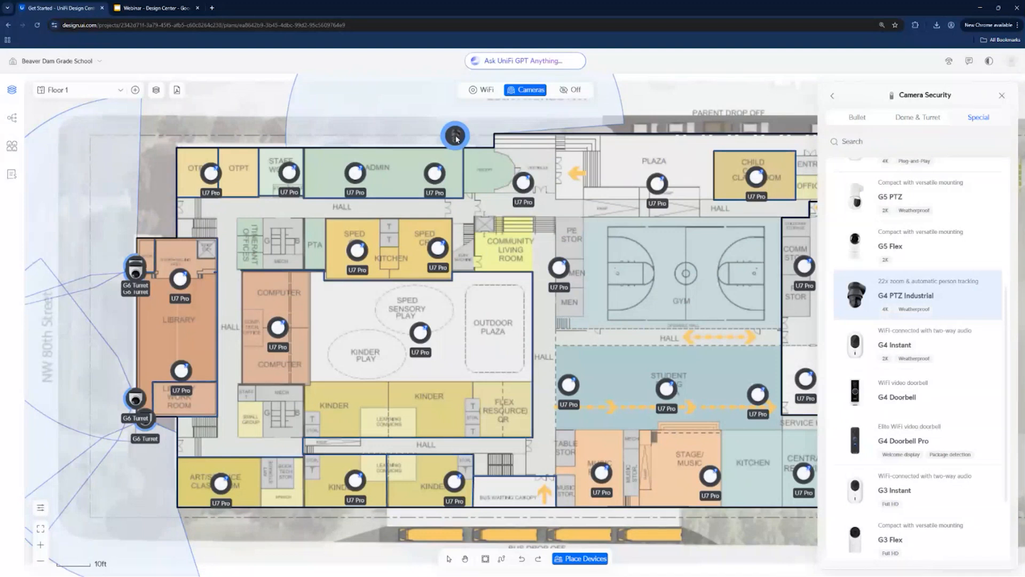
drag(457, 139, 812, 159)
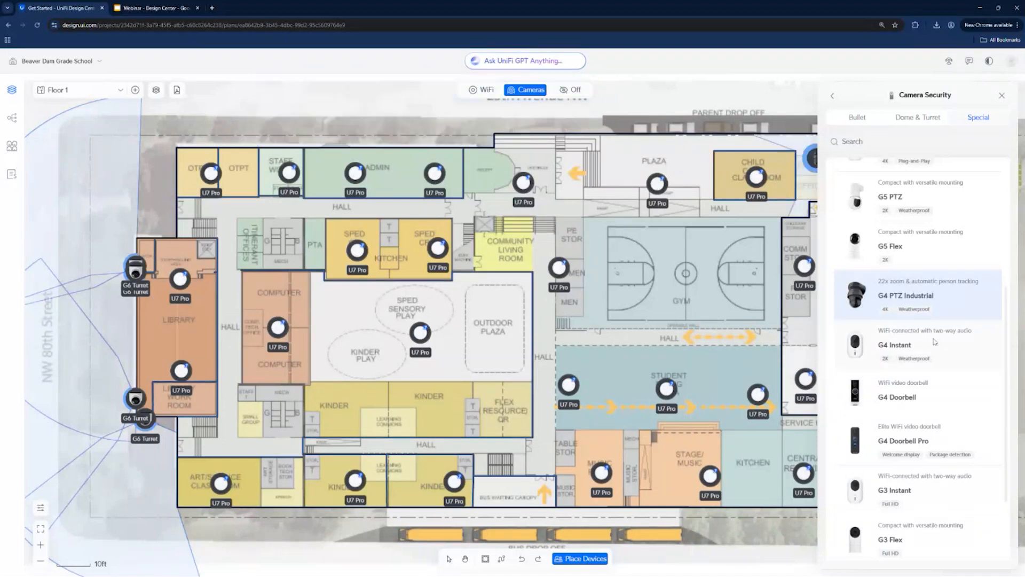
key(Escape)
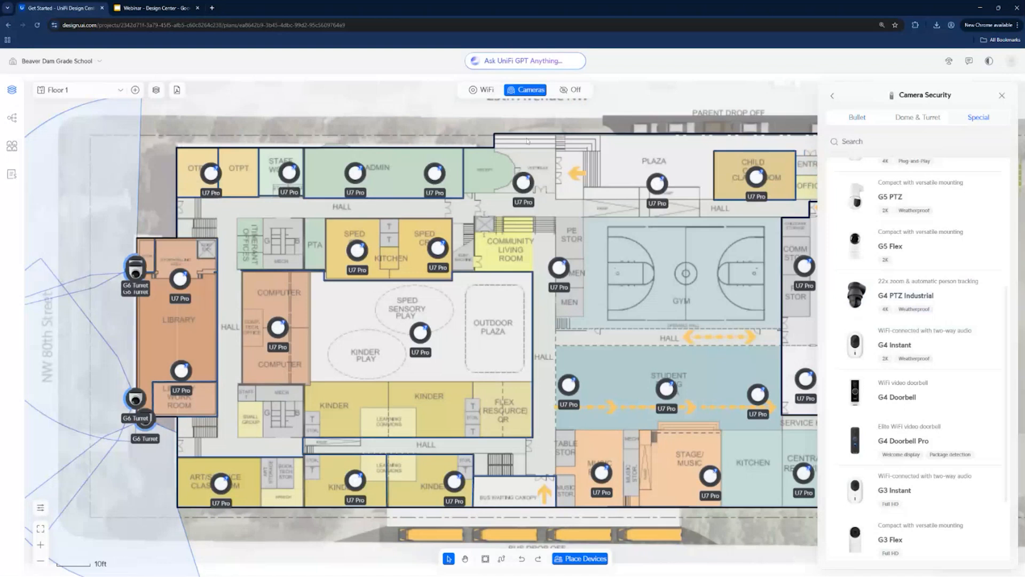
click(481, 90)
click(532, 90)
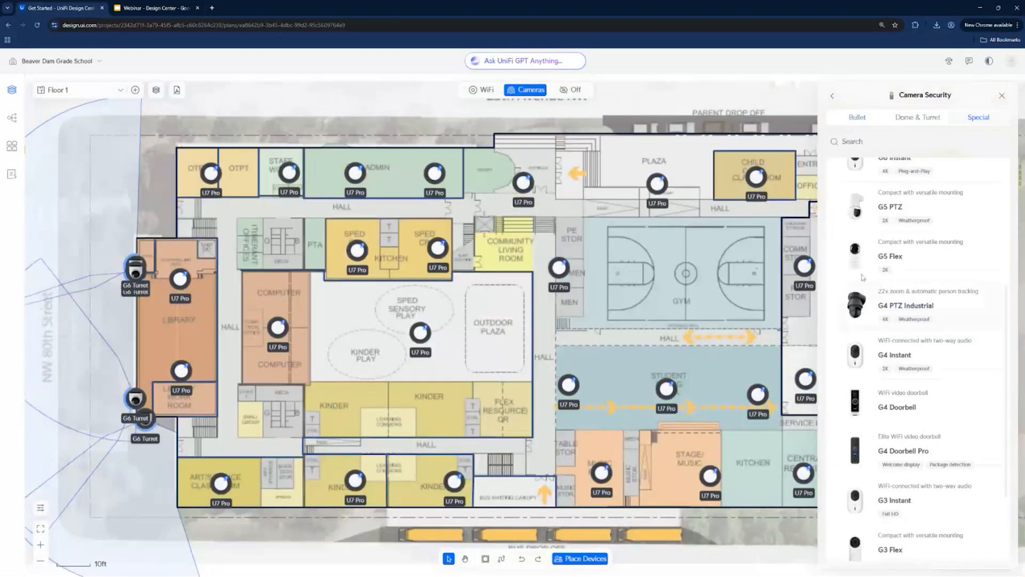
scroll(928, 403, down, 1)
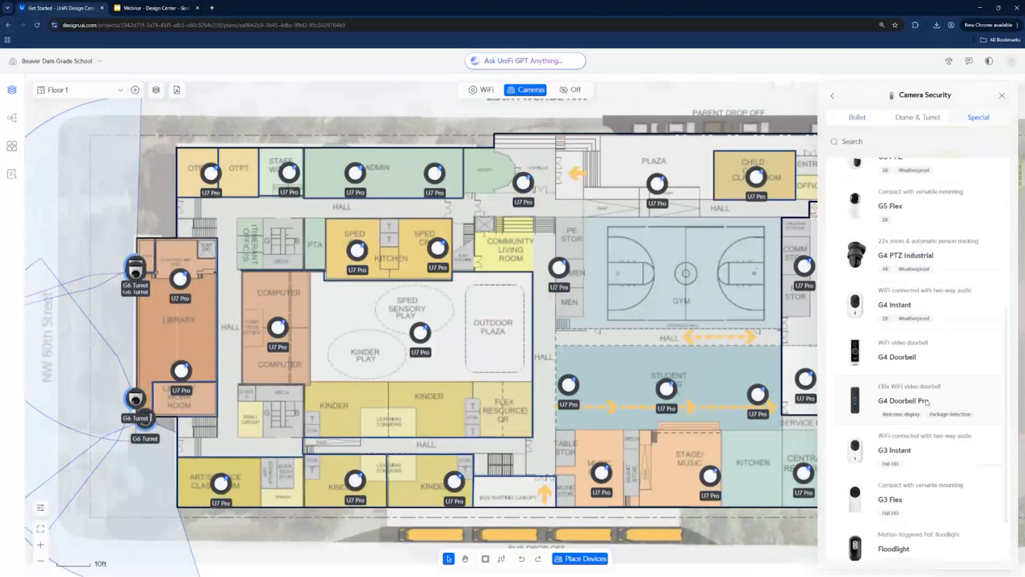
click(858, 118)
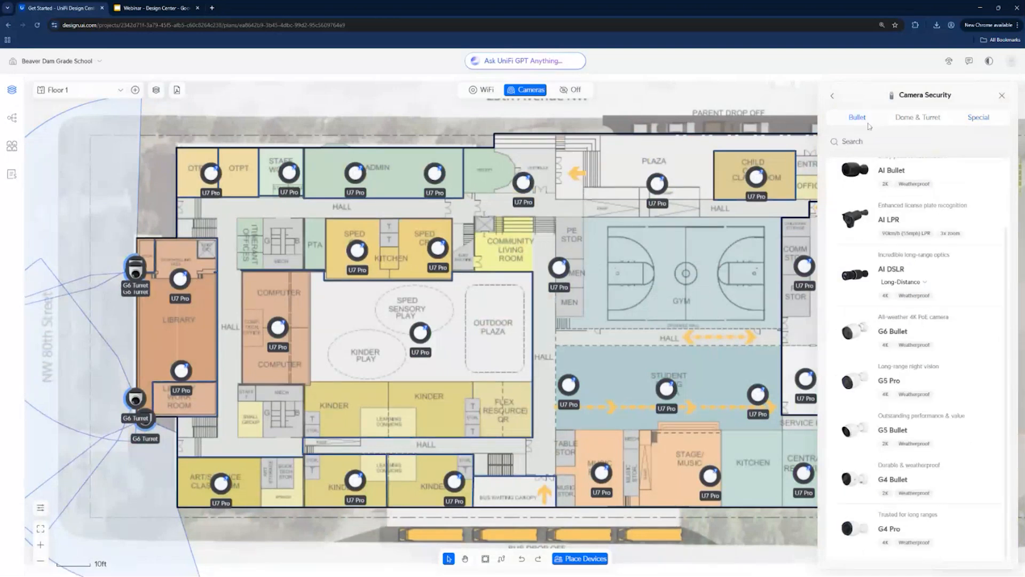
- Place two G5 Dome Ultra cameras along the hall between the kinder rooms and close the device catalogue
click(918, 118)
scroll(953, 242, up, 1)
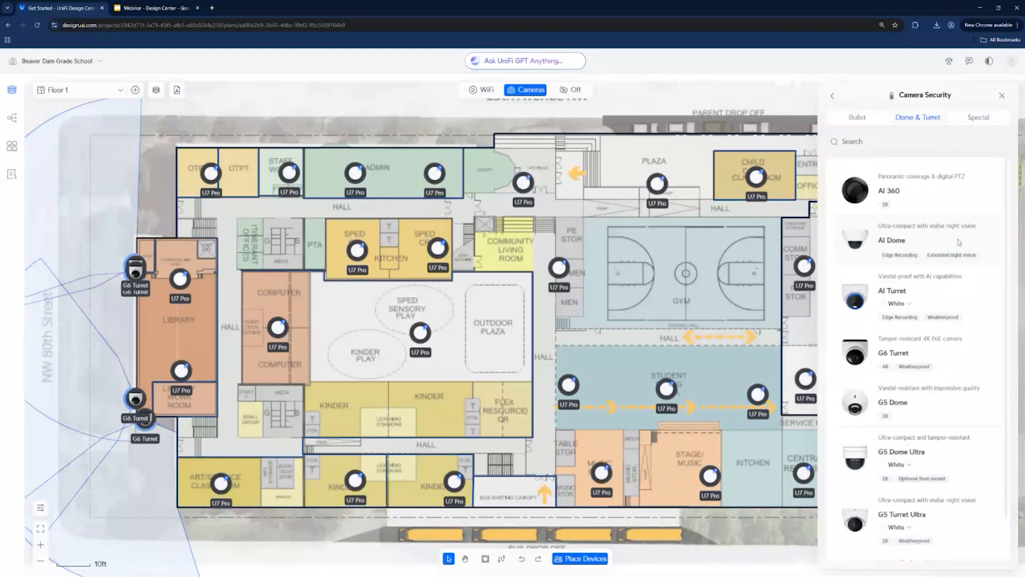
scroll(960, 242, down, 1)
drag(907, 409, 394, 450)
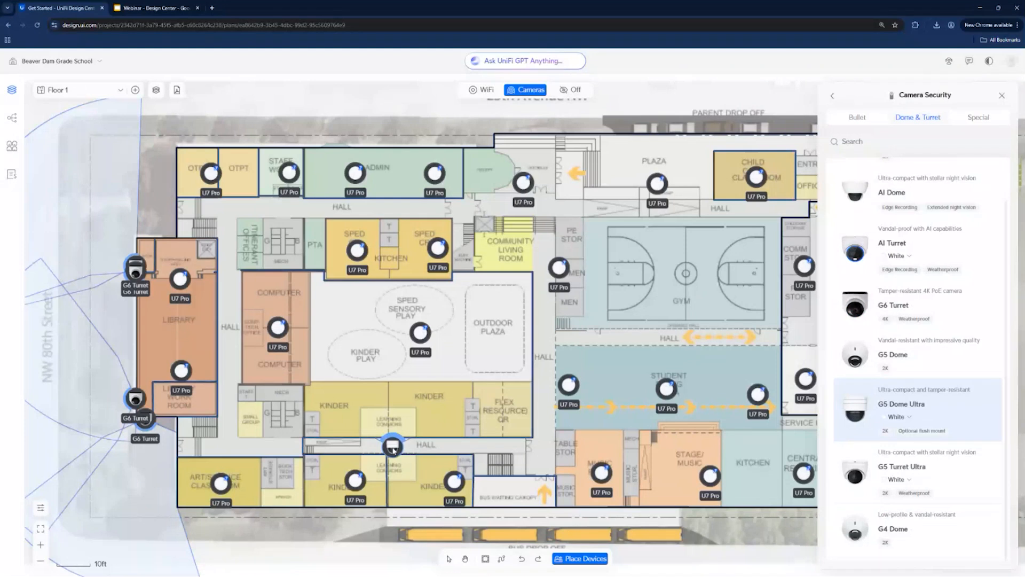
drag(394, 450, 389, 447)
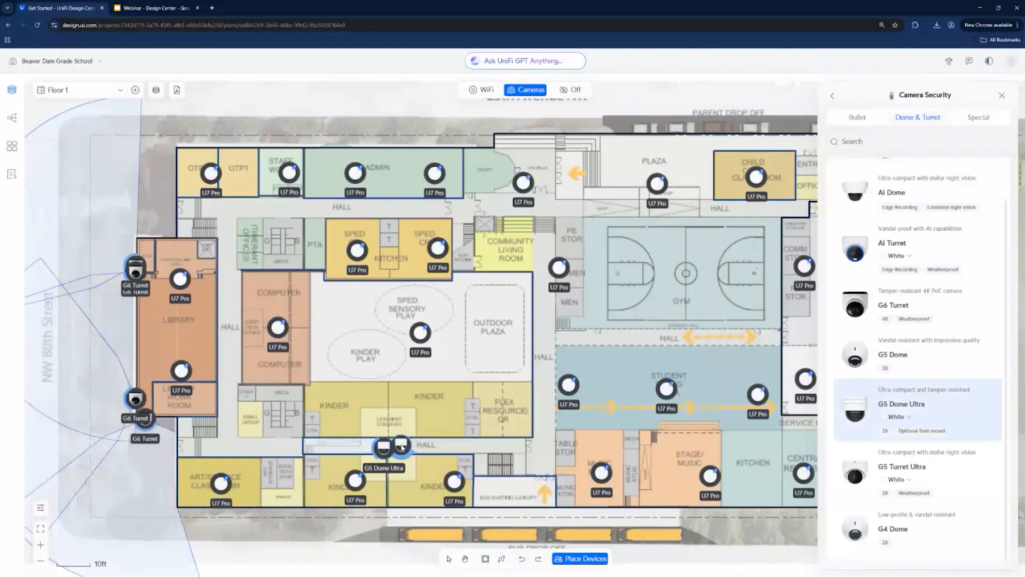
click(400, 446)
drag(400, 449, 470, 449)
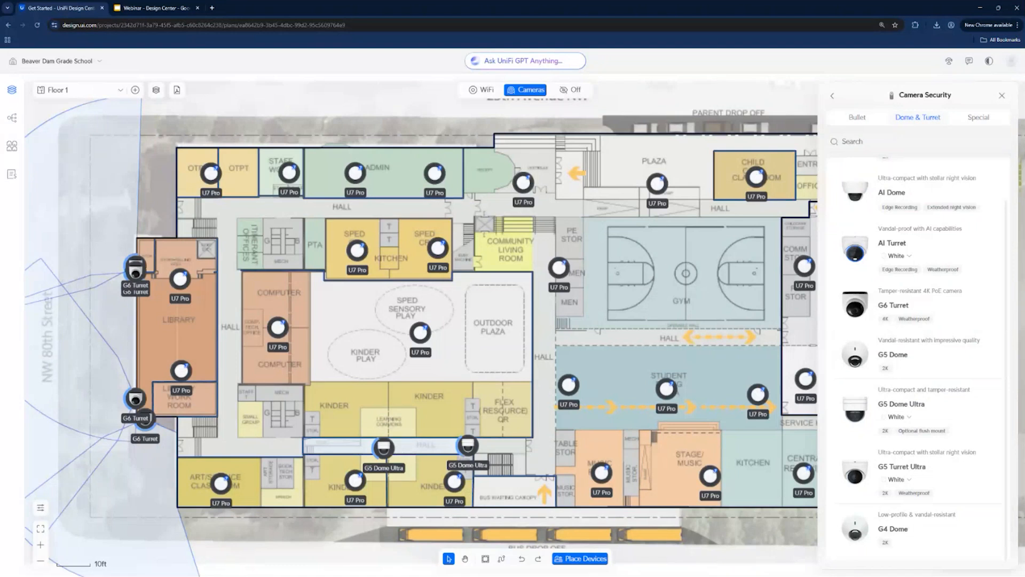
click(1002, 96)
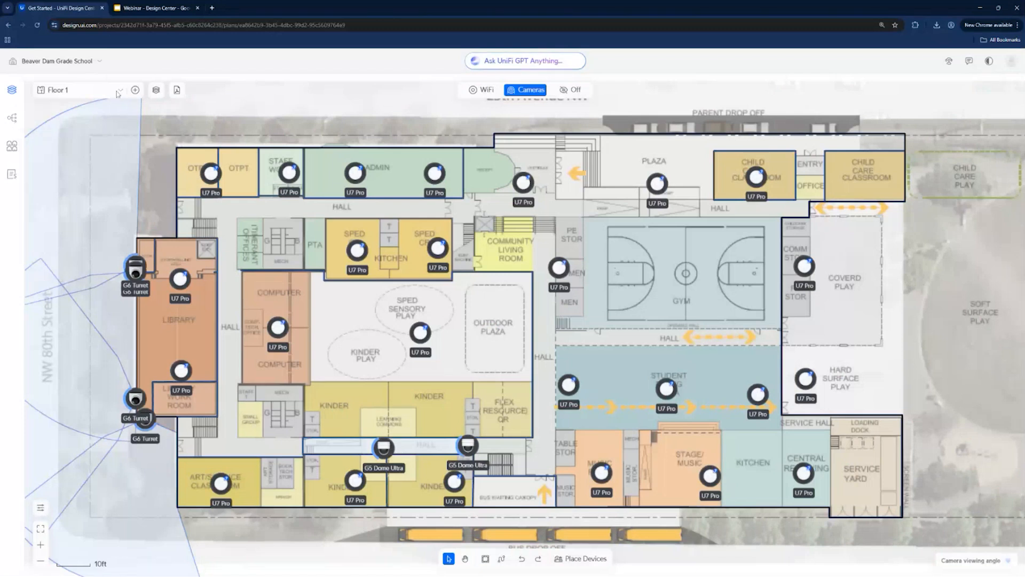
- Browse the cloud gateway models and place an Enterprise Fortress Gateway beside the U7 Pro in the computer room
click(574, 560)
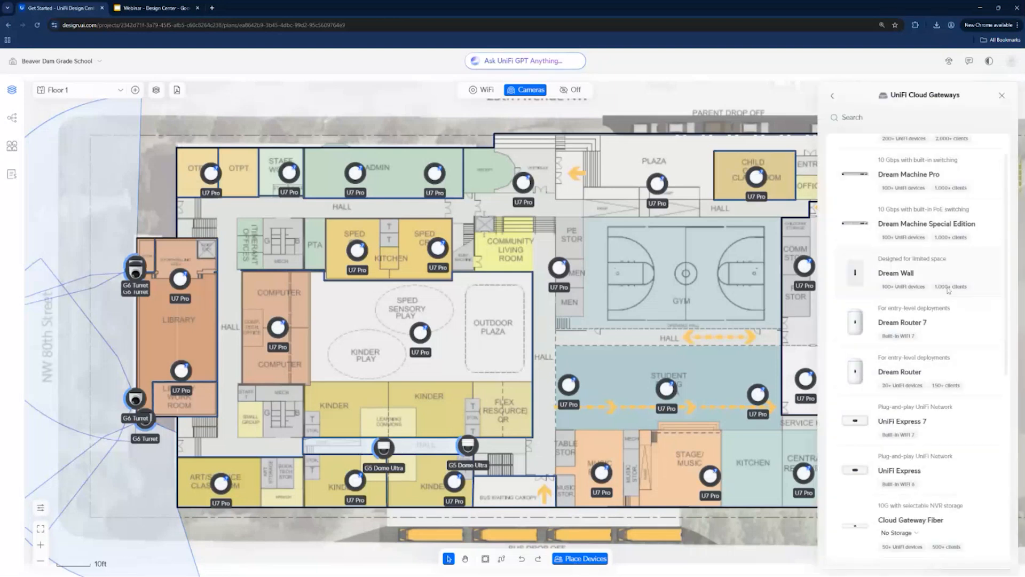
scroll(952, 277, down, 7)
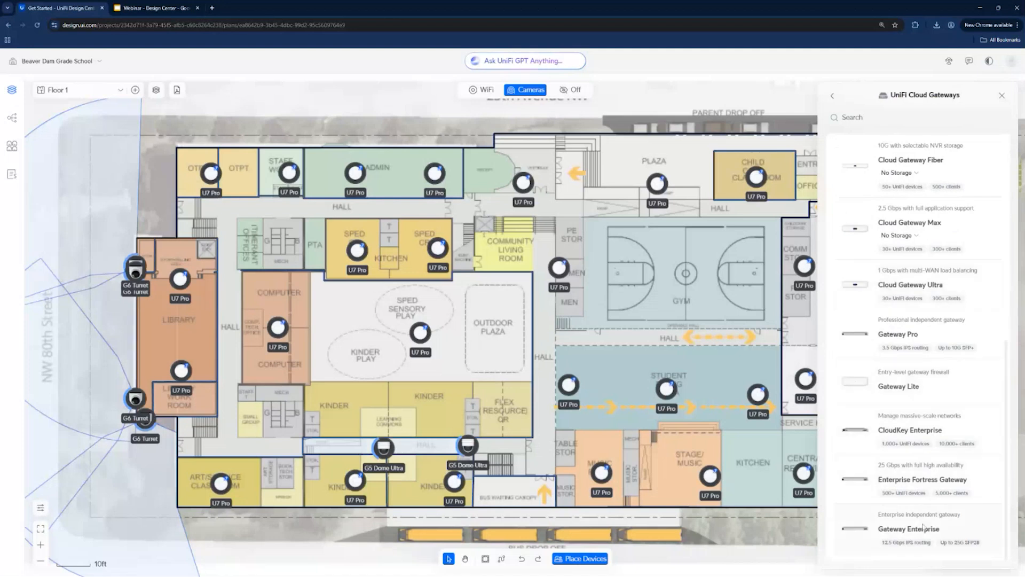
scroll(963, 343, up, 7)
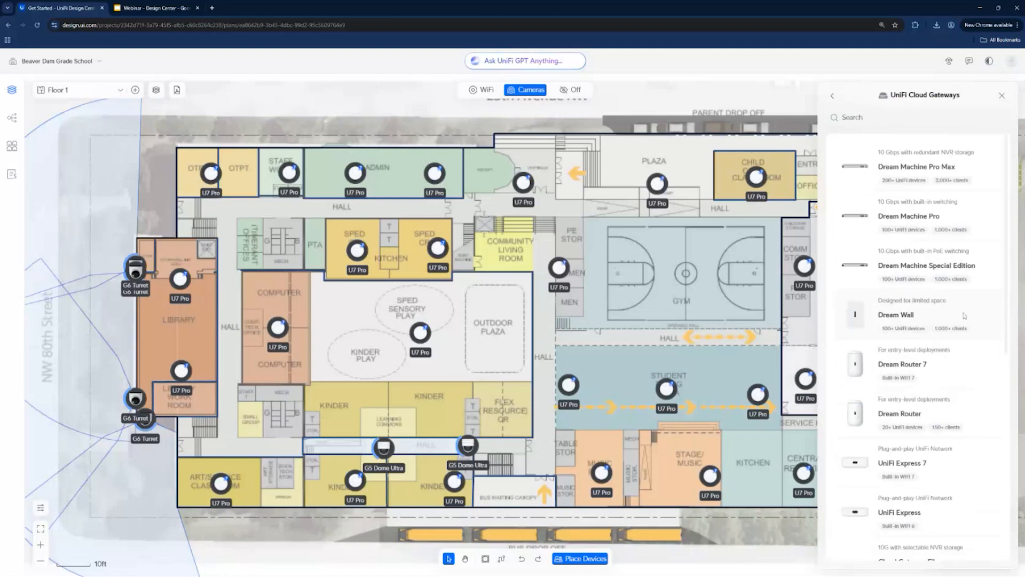
scroll(964, 304, down, 7)
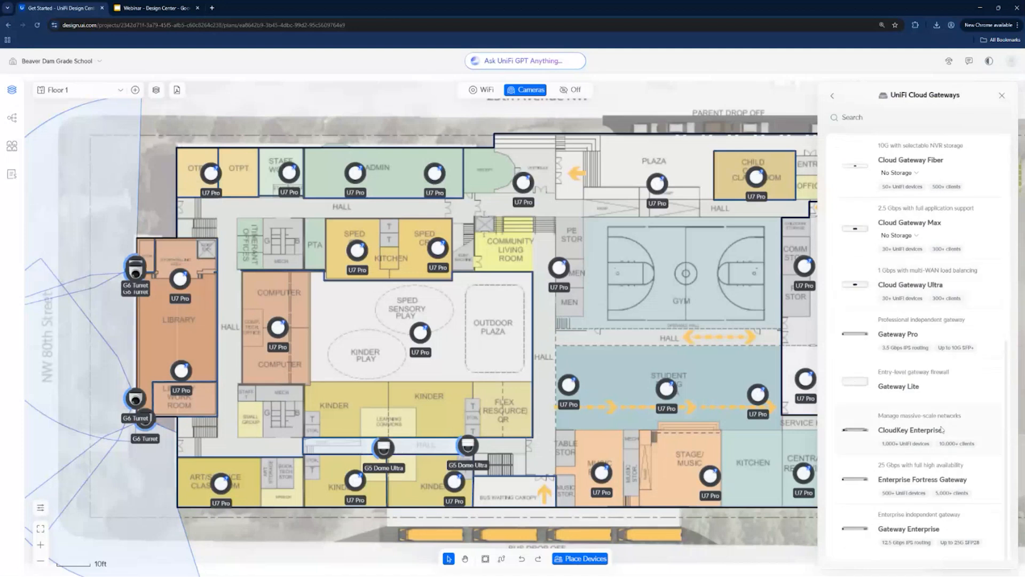
drag(928, 476, 254, 326)
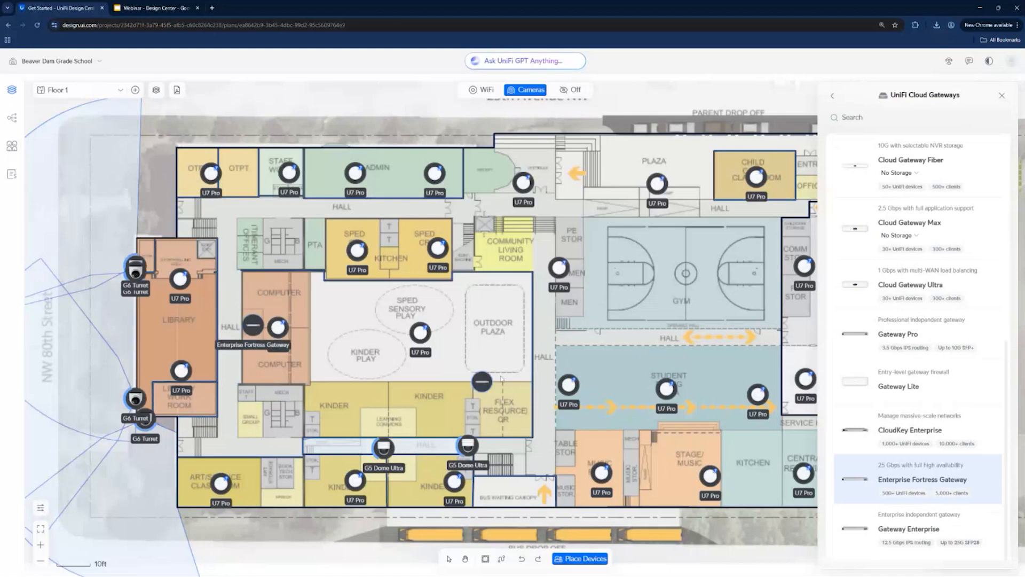
- Place two Enterprise Campus 48 PoE switches next to the Enterprise Fortress Gateway in the computer room
click(832, 95)
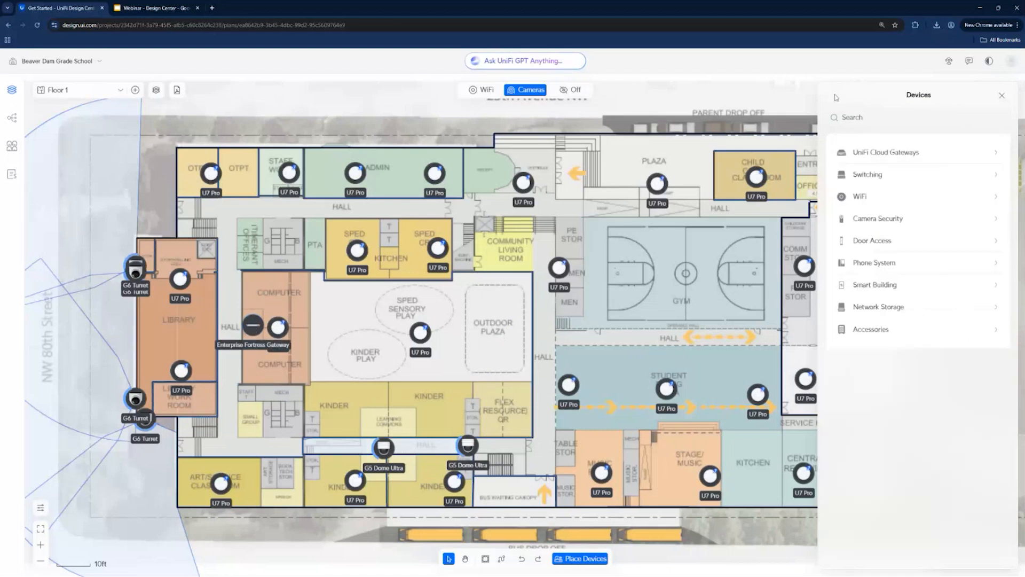
click(880, 175)
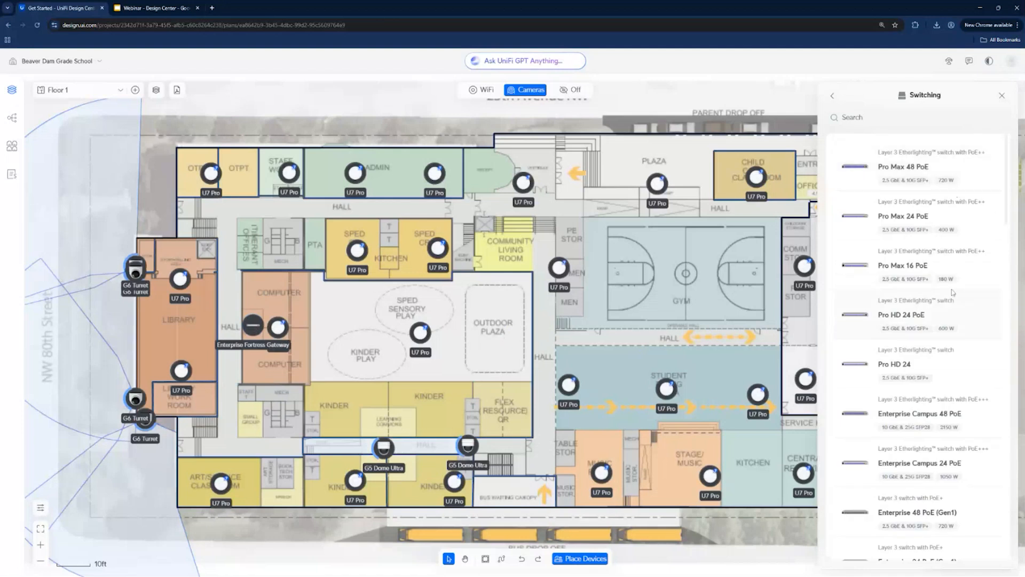
scroll(950, 302, down, 2)
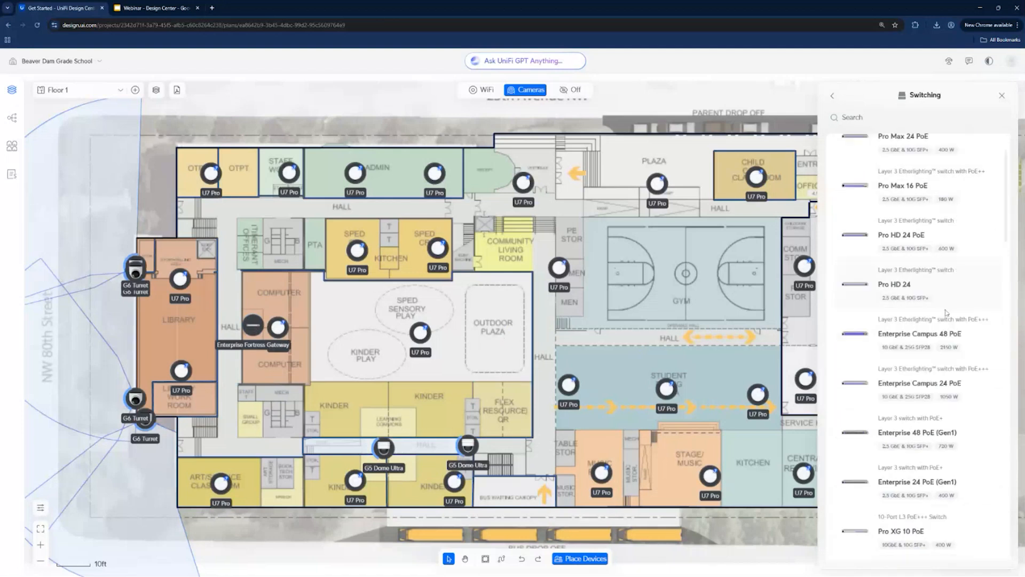
scroll(946, 312, down, 2)
click(918, 252)
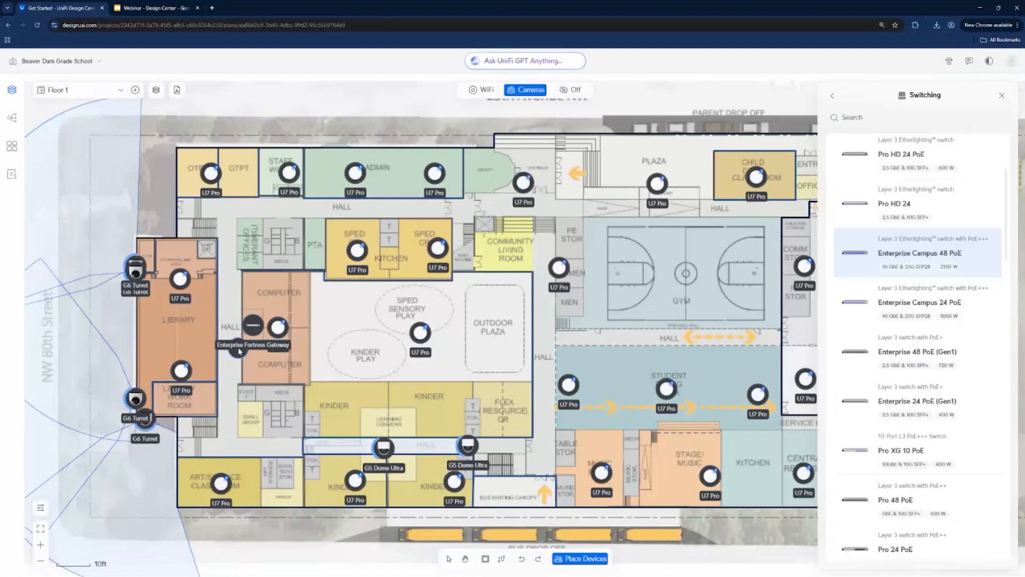
click(239, 351)
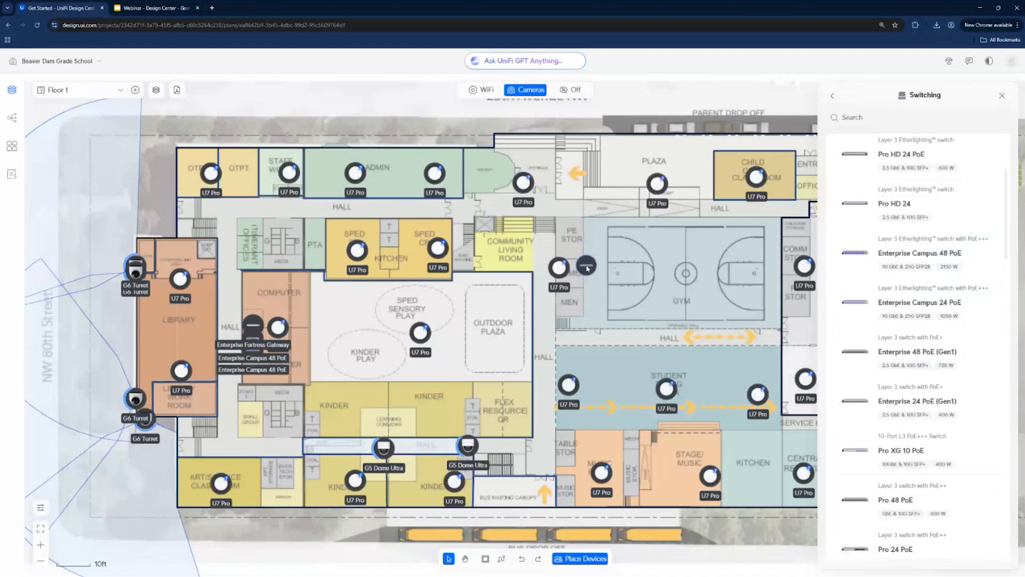
- Delete one of the two Enterprise Campus 48 PoE switches beside the gateway
click(501, 558)
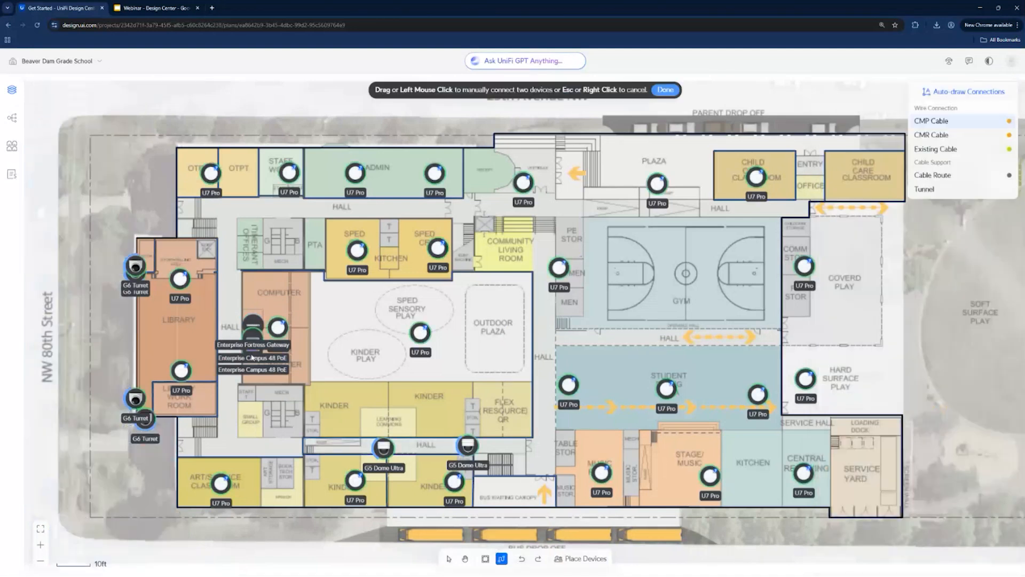
key(Escape)
click(273, 329)
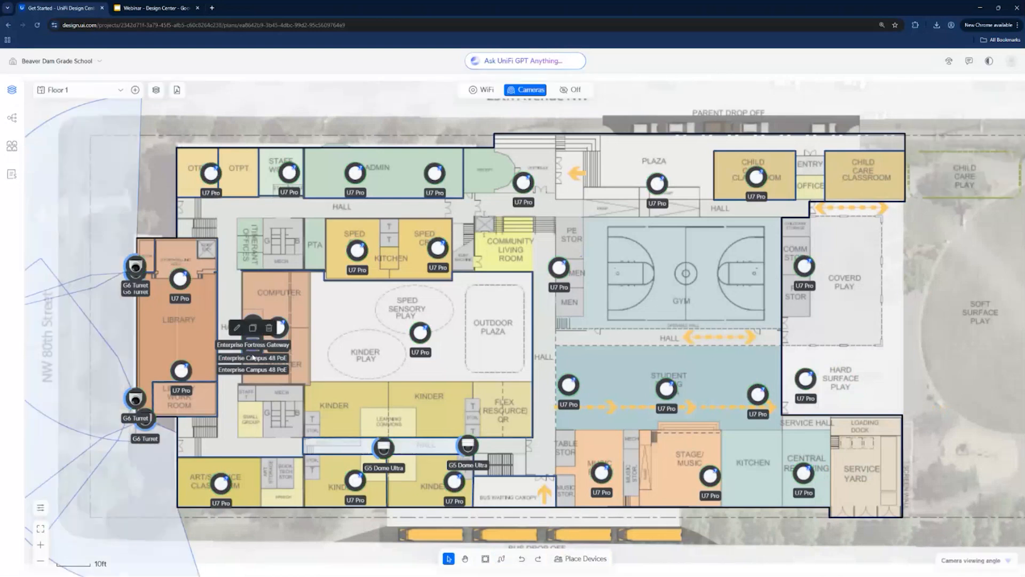
click(269, 327)
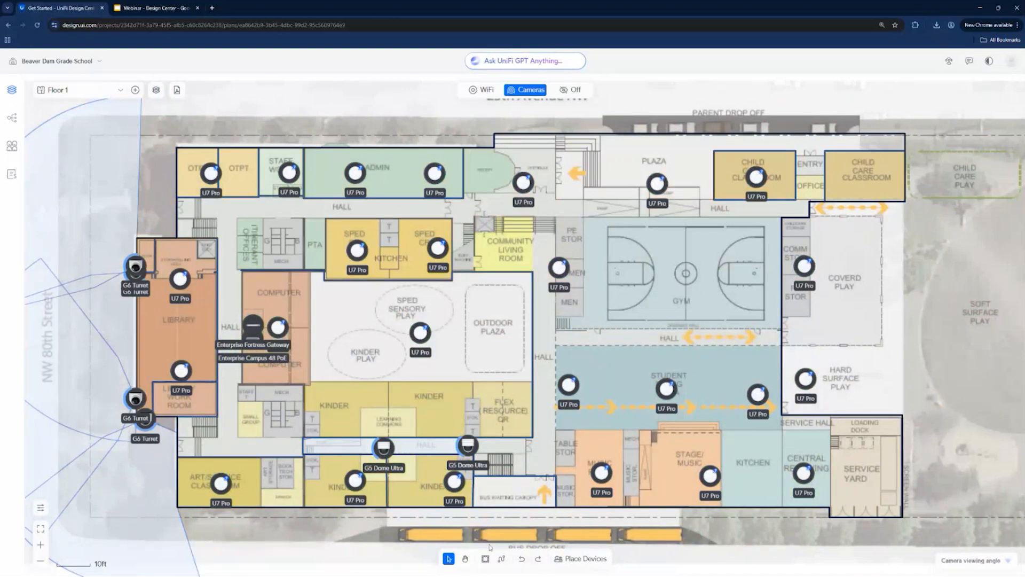
- Draw a cable route through the northern rooms from OTPT to child care, and another southward from it through the outdoor plaza
click(502, 558)
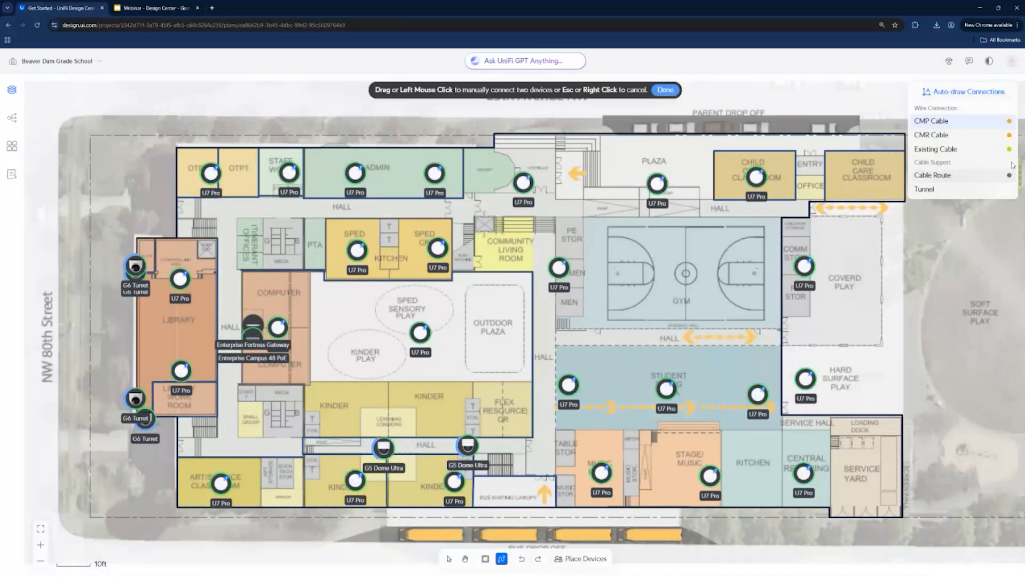
click(1005, 175)
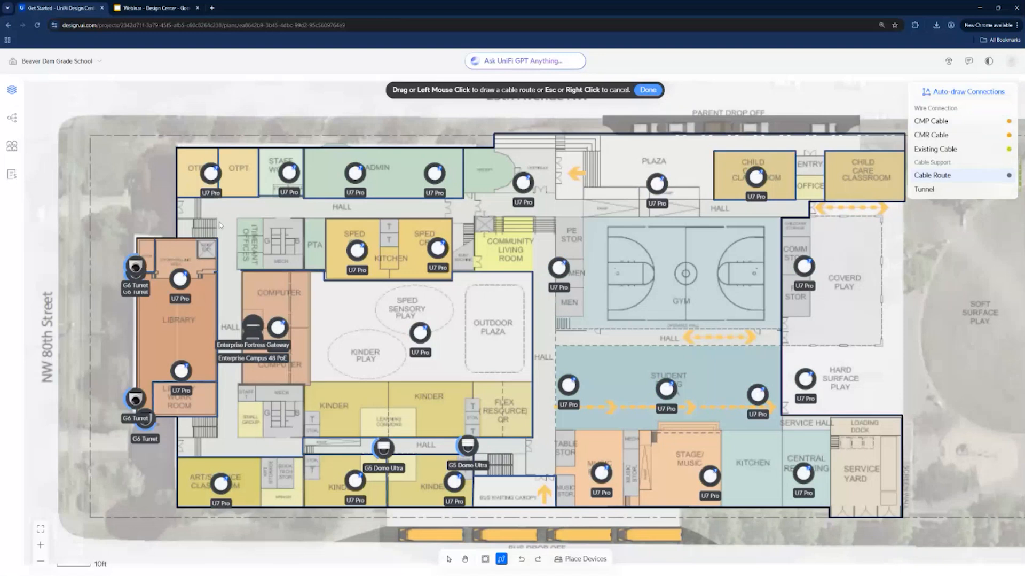
click(191, 173)
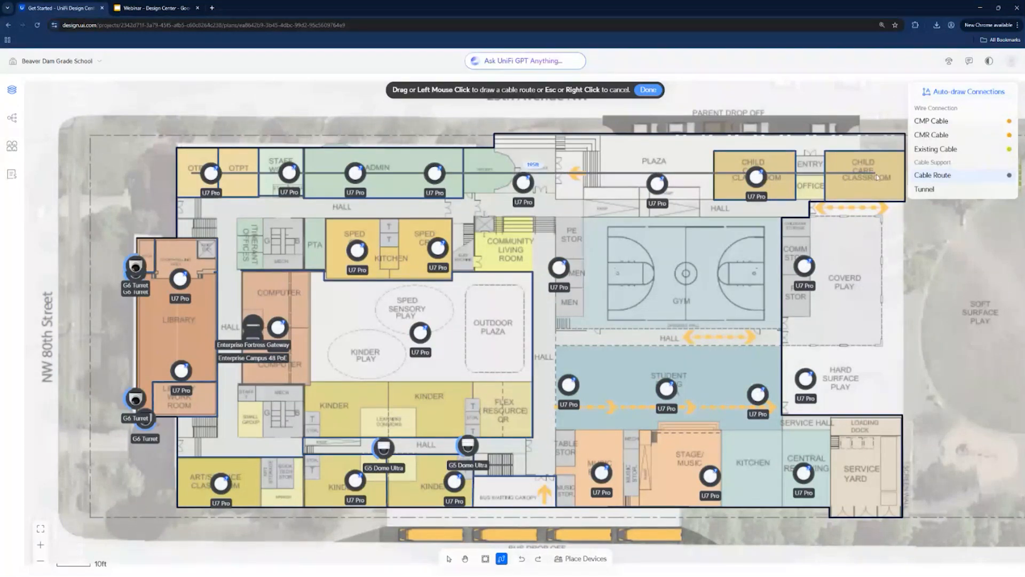
click(494, 174)
click(498, 484)
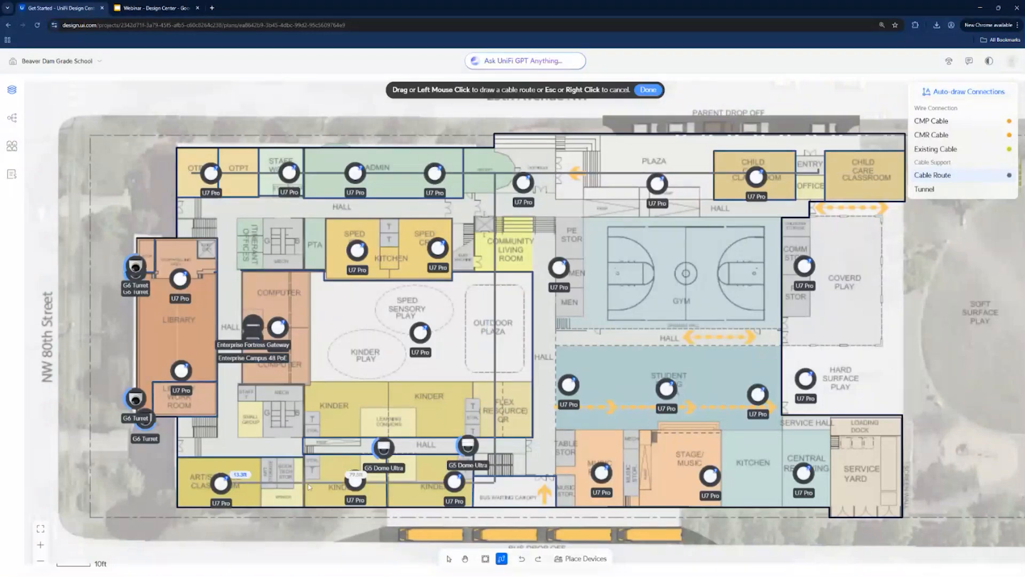
- Draw a cable route along the southern rooms from the art/science classroom to the service yard
click(218, 483)
click(865, 482)
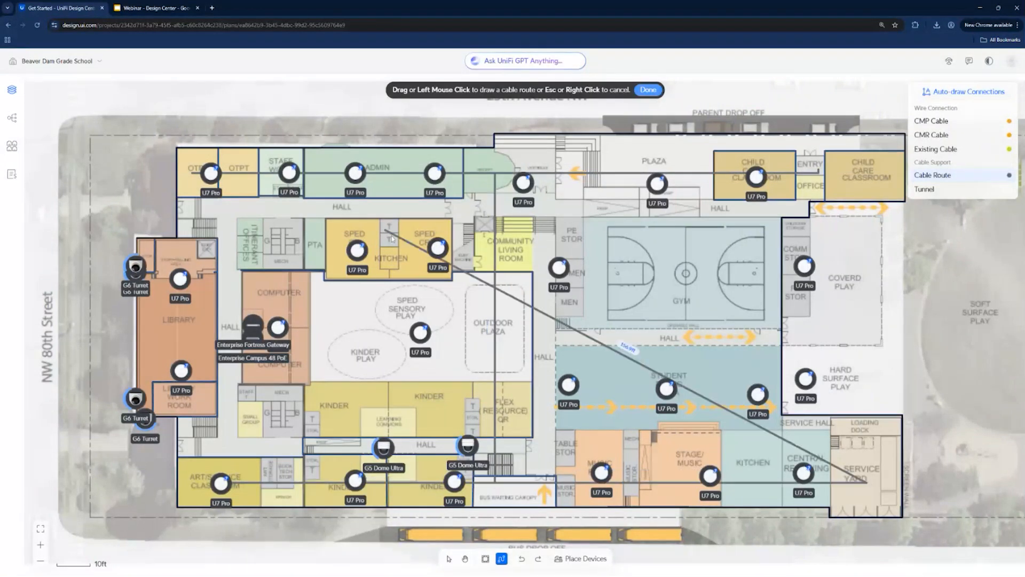
key(Escape)
- Draw a cable route from the outdoor plaza to the computer room's gateway and auto-draw all device connections
click(479, 323)
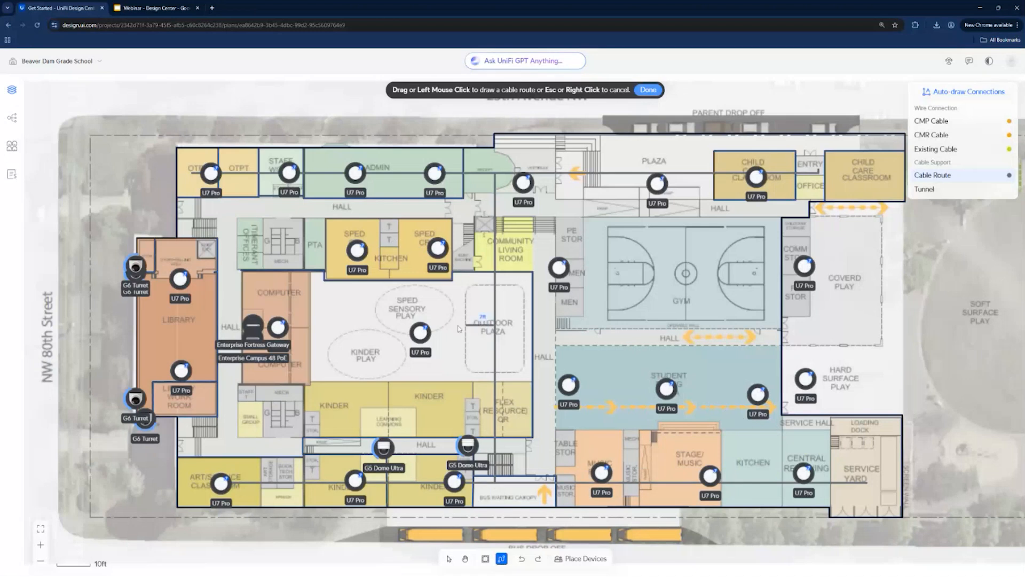
click(267, 325)
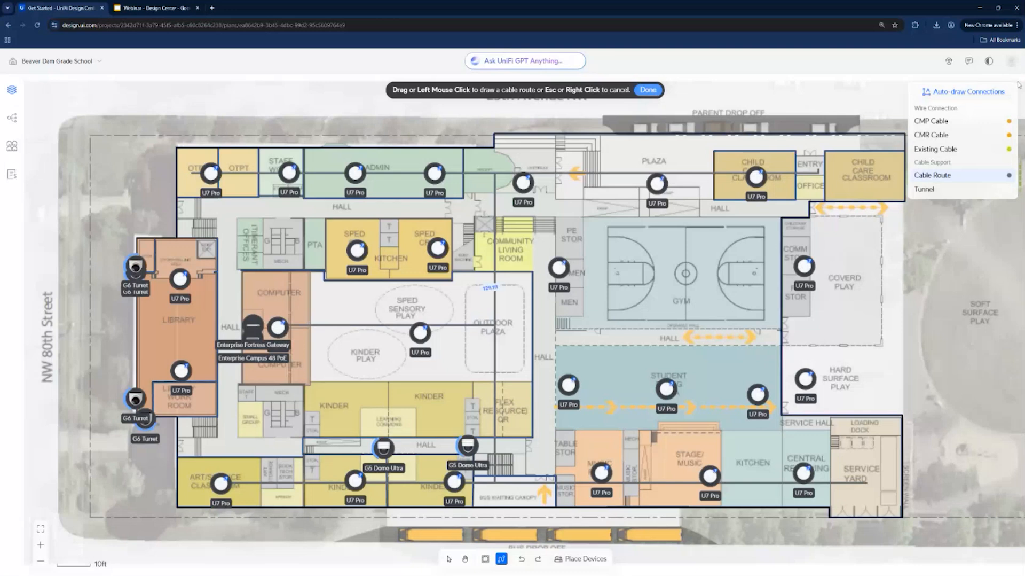
click(981, 91)
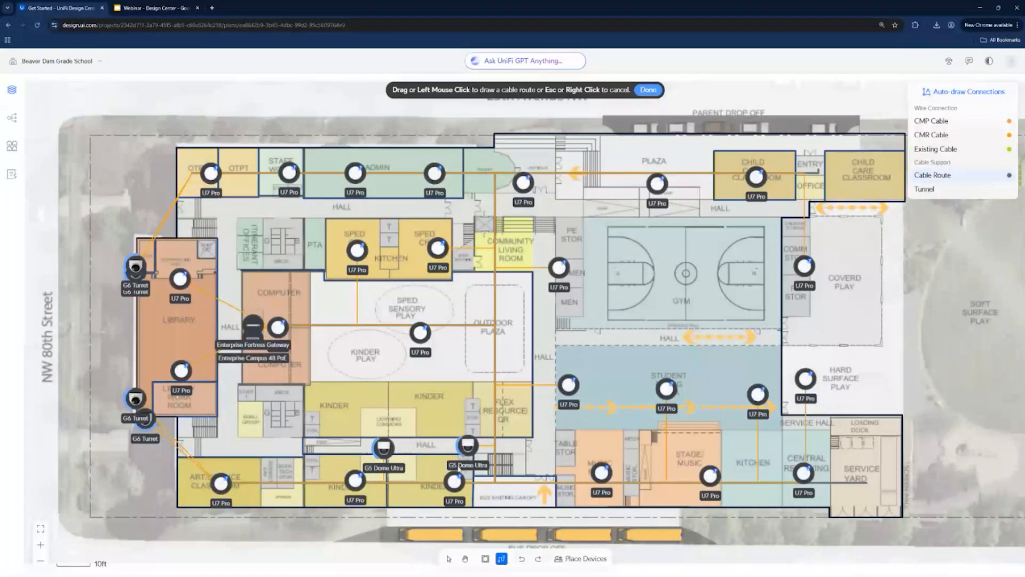
- Examine the network topology from the gateway through the switch to its connected access points and their port assignments
click(12, 117)
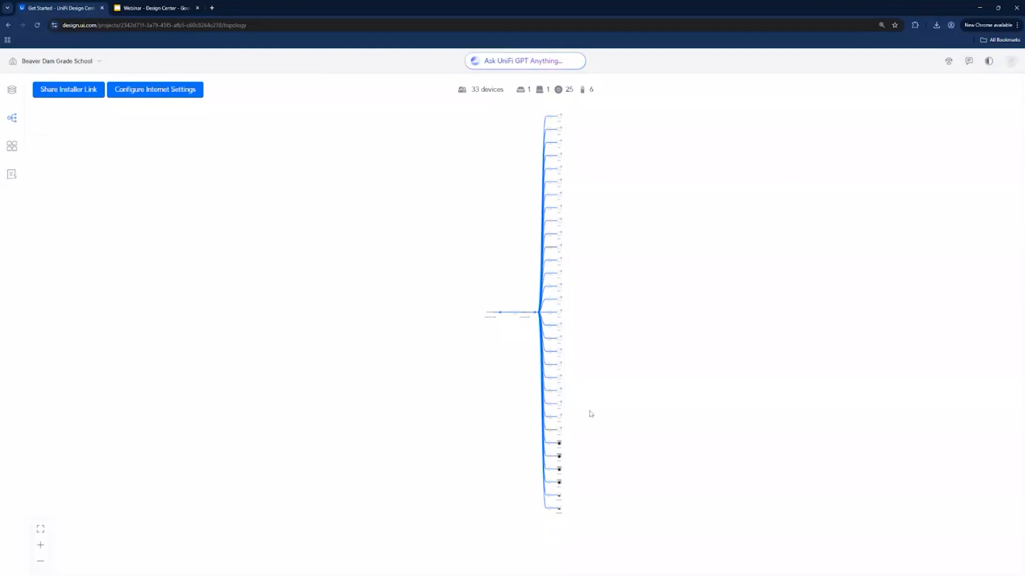
click(40, 544)
click(39, 547)
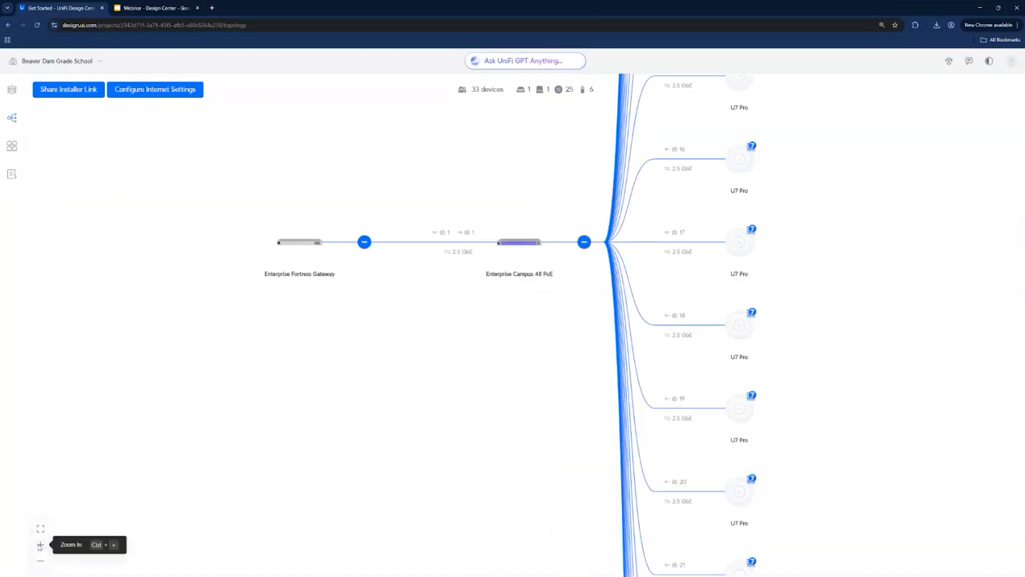
scroll(595, 338, down, 3)
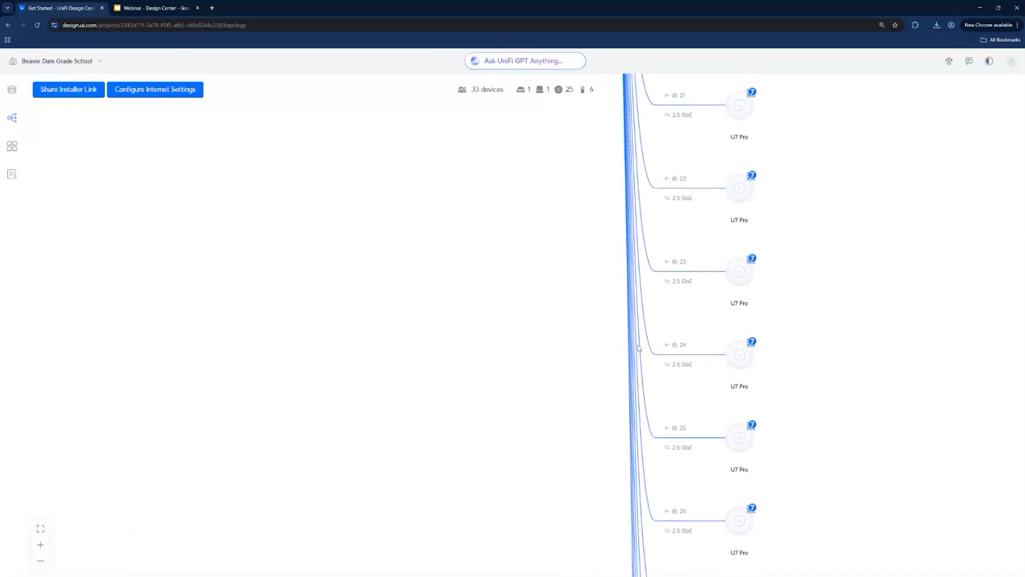
scroll(642, 347, down, 3)
scroll(641, 349, up, 6)
scroll(640, 350, up, 5)
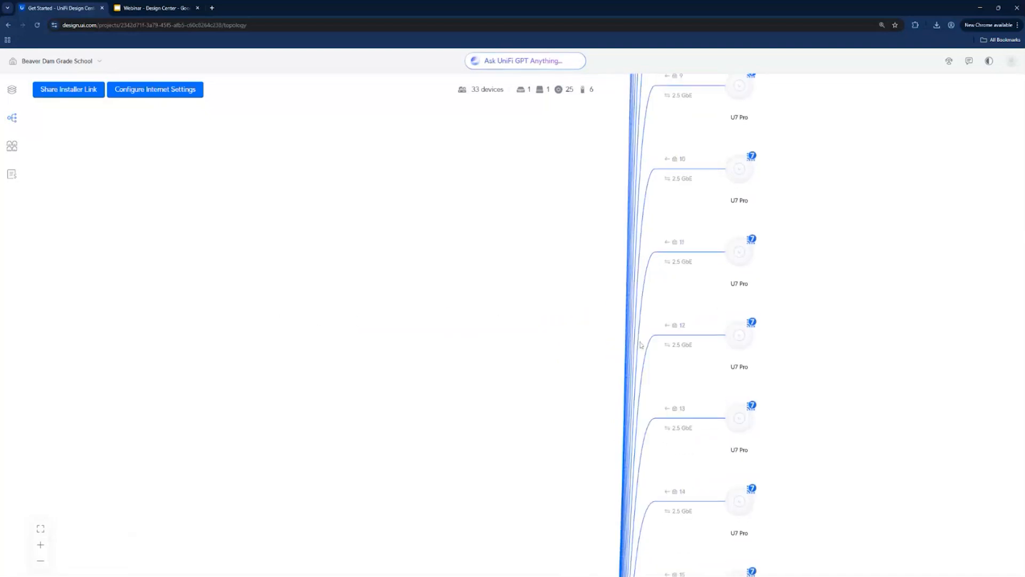
scroll(618, 355, down, 6)
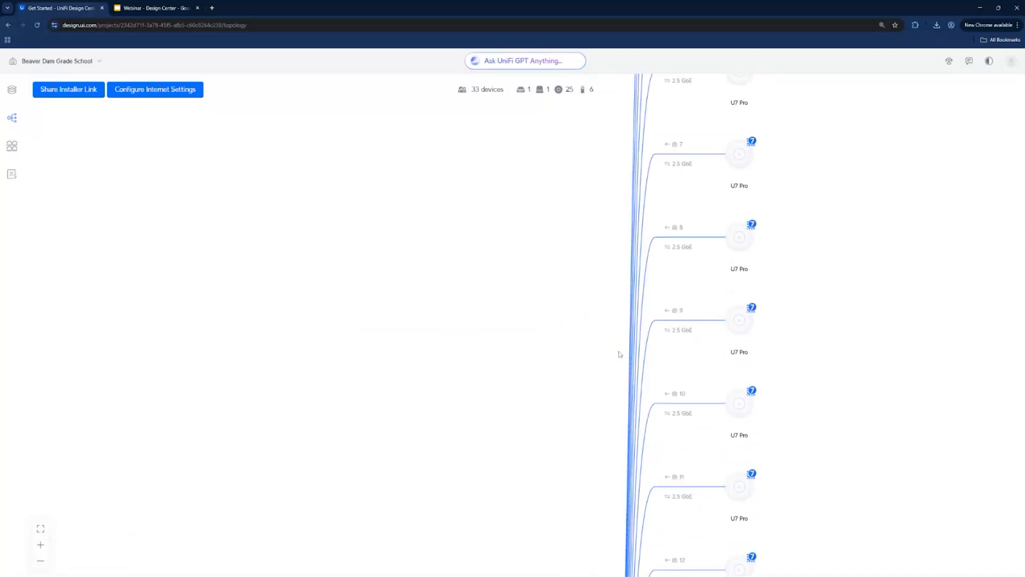
- In the port overview, move the Enterprise Campus 48 PoE's gateway connection to the 25 GbE Port 6 and save it
click(11, 146)
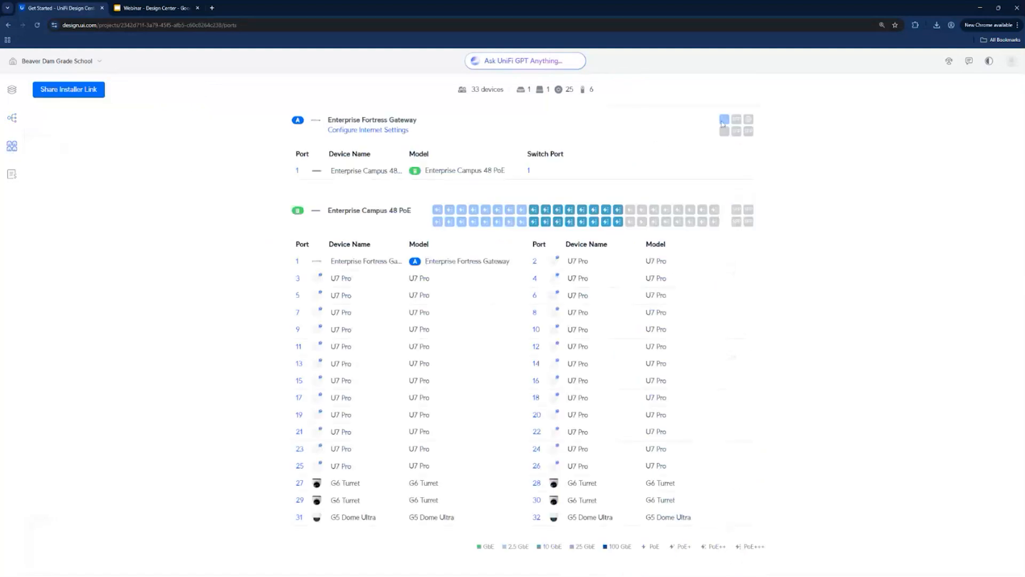
click(298, 170)
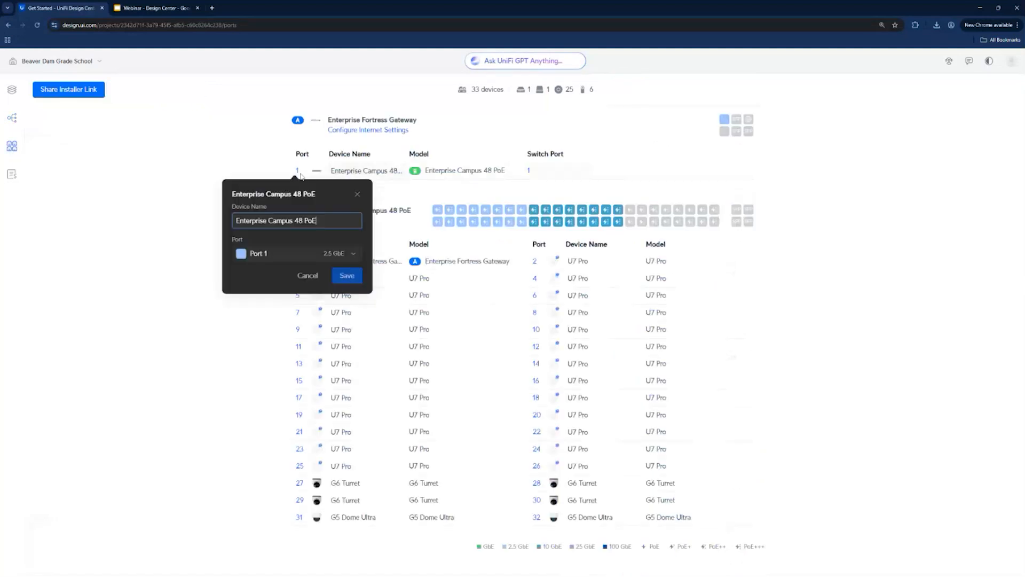
click(326, 252)
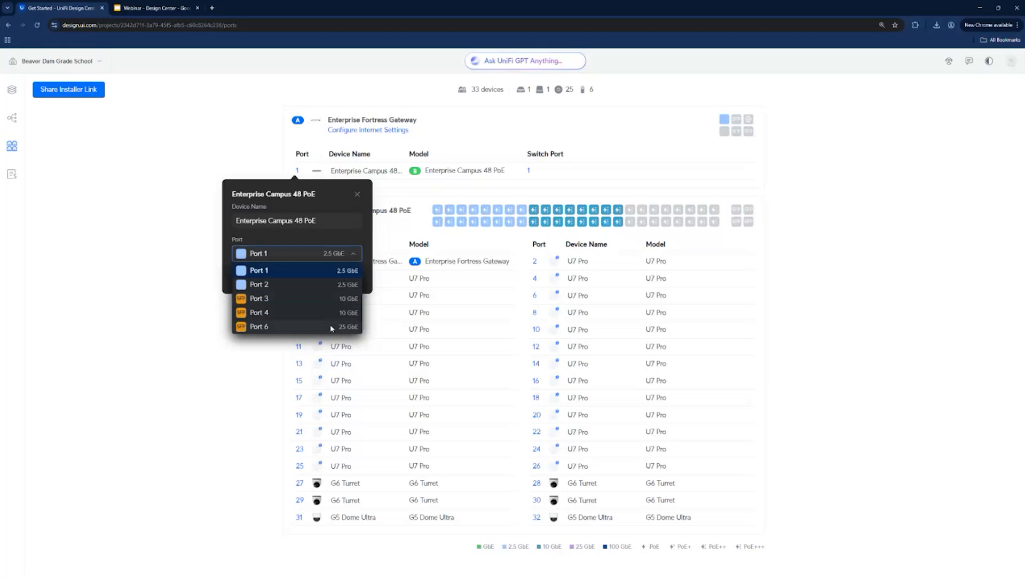
click(332, 326)
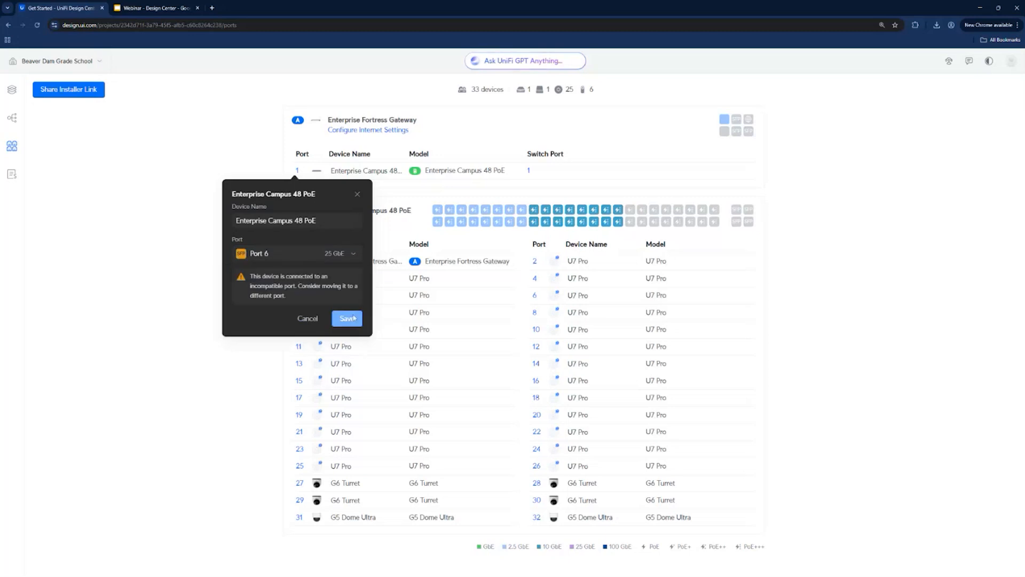
click(347, 319)
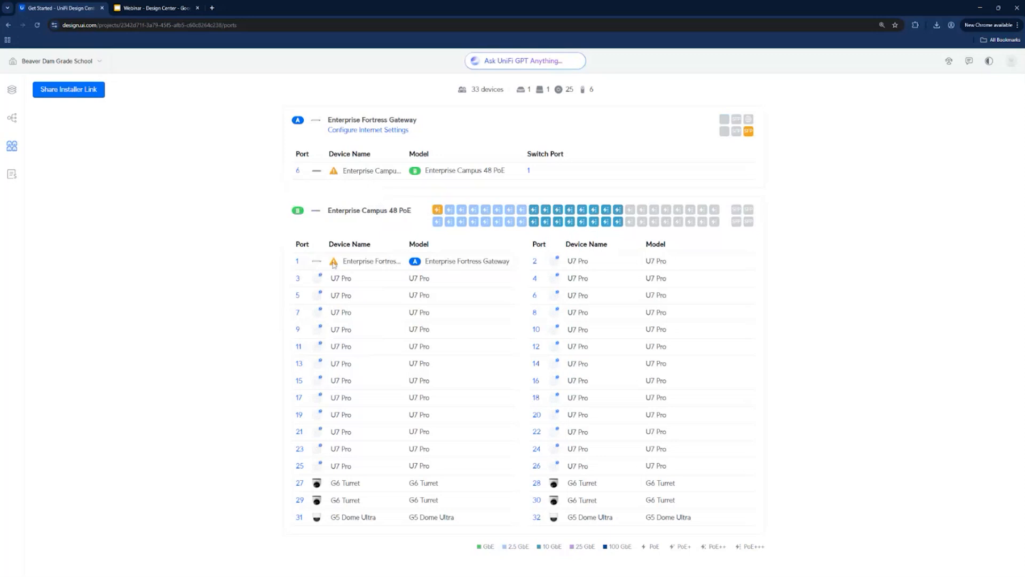
- Move the Enterprise Fortress Gateway connection on the Enterprise Campus 48 PoE to the 25 GbE Port 49 and save it
click(298, 261)
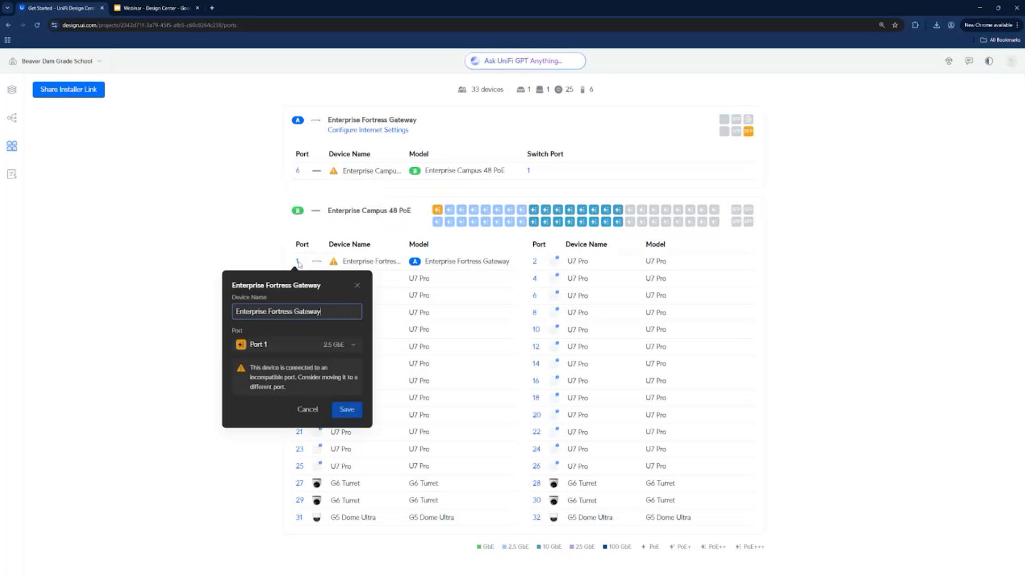
click(304, 345)
scroll(307, 256, down, 5)
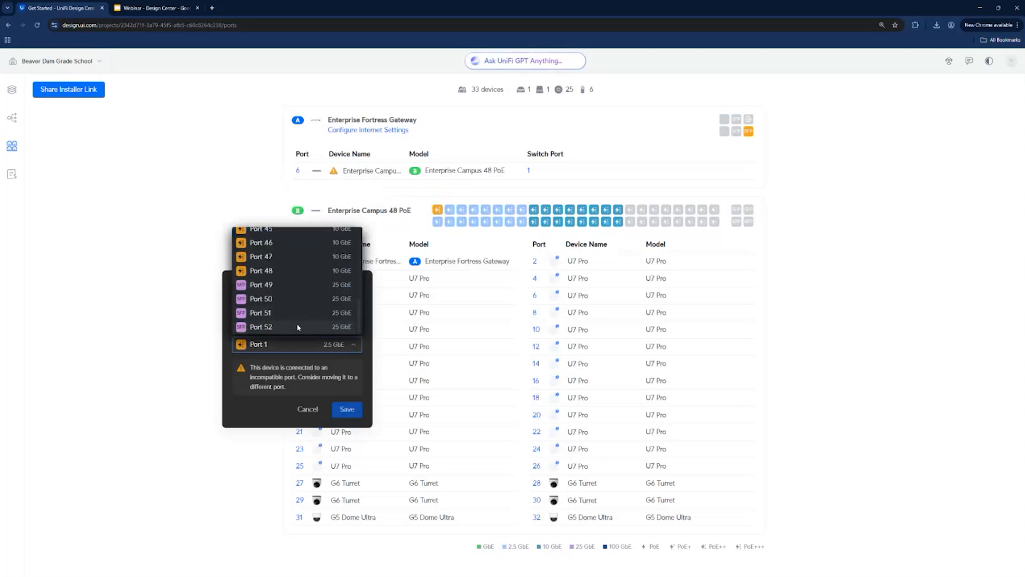
click(297, 327)
click(296, 343)
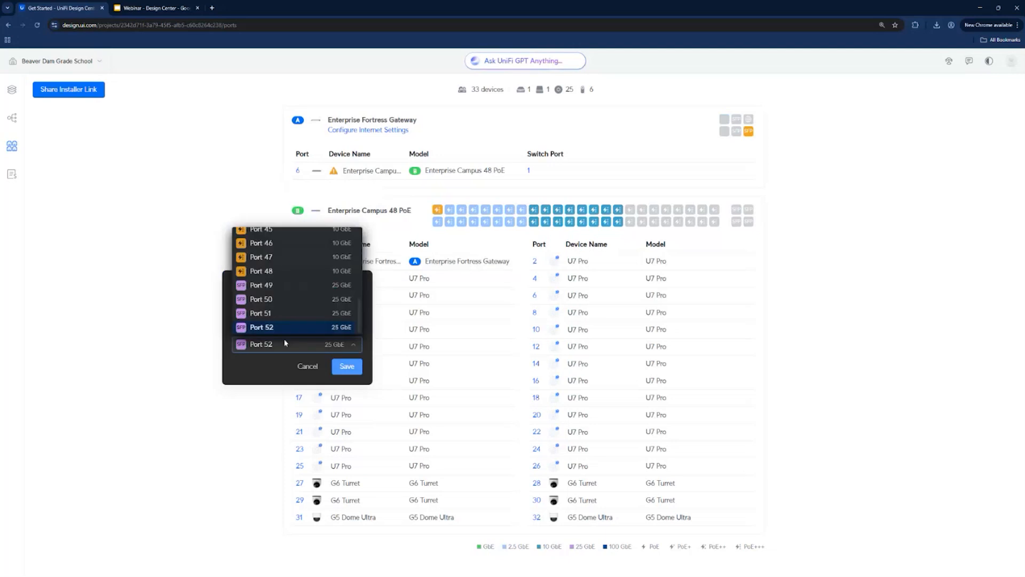
click(295, 285)
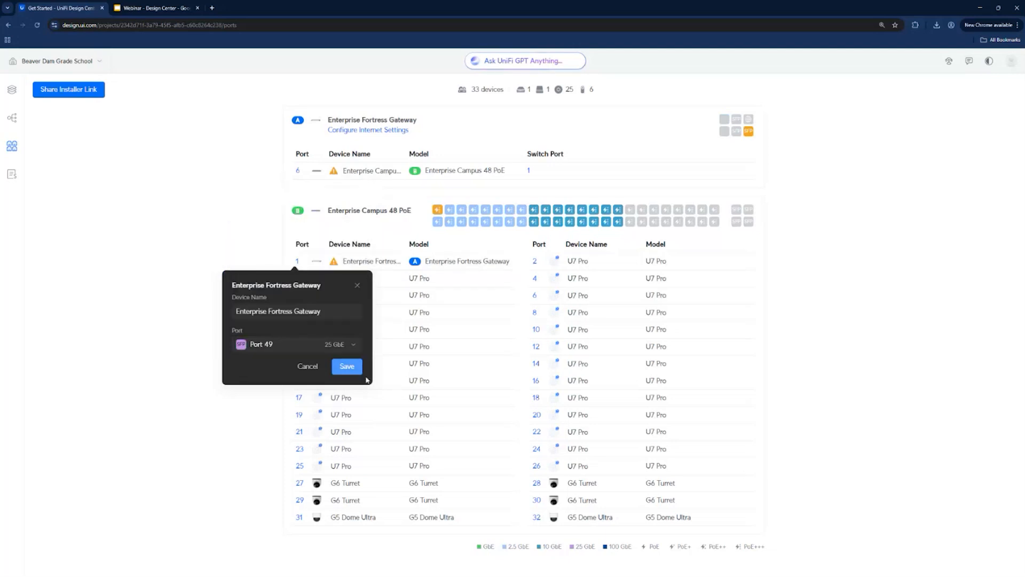
click(347, 367)
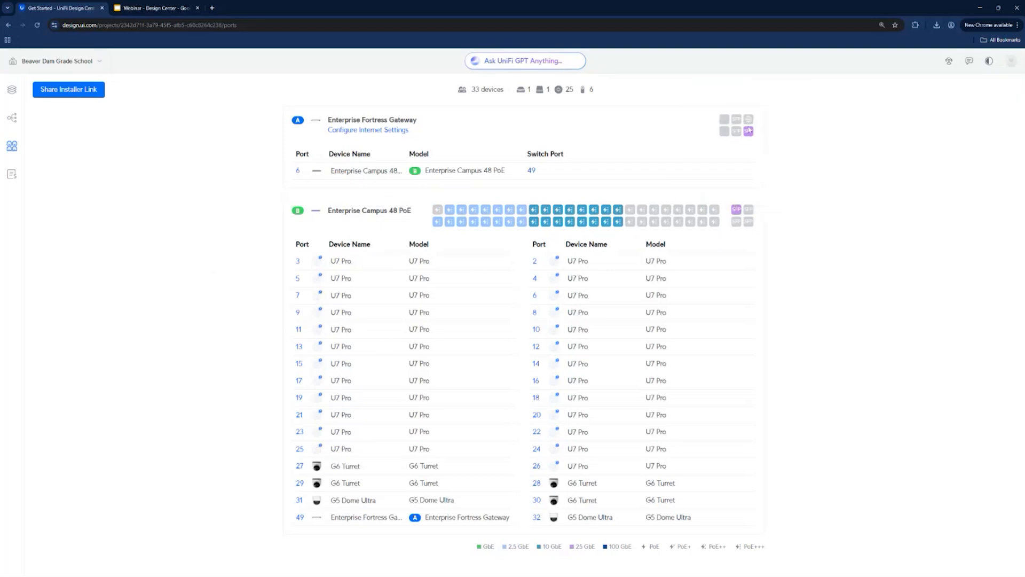
- Reassign the U7 Pro on Port 6 of the Enterprise Campus 48 PoE to Port 48 and save it
mouse_move(749, 130)
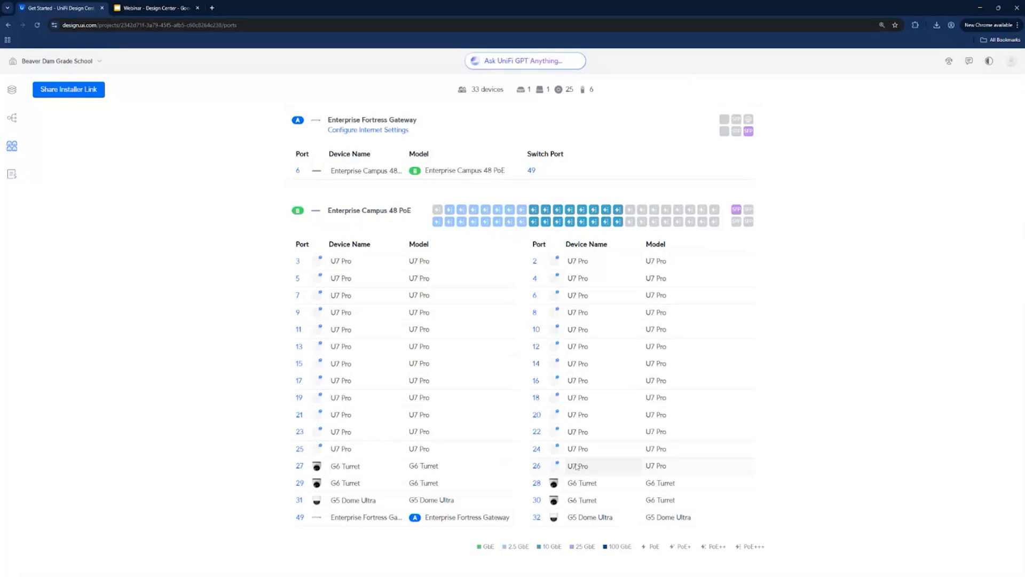
click(537, 483)
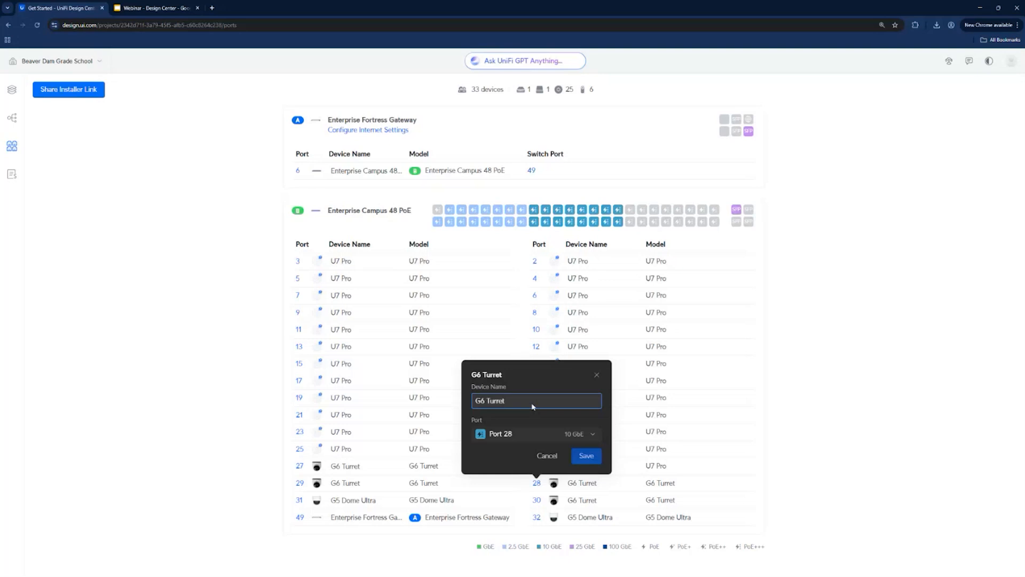
click(532, 482)
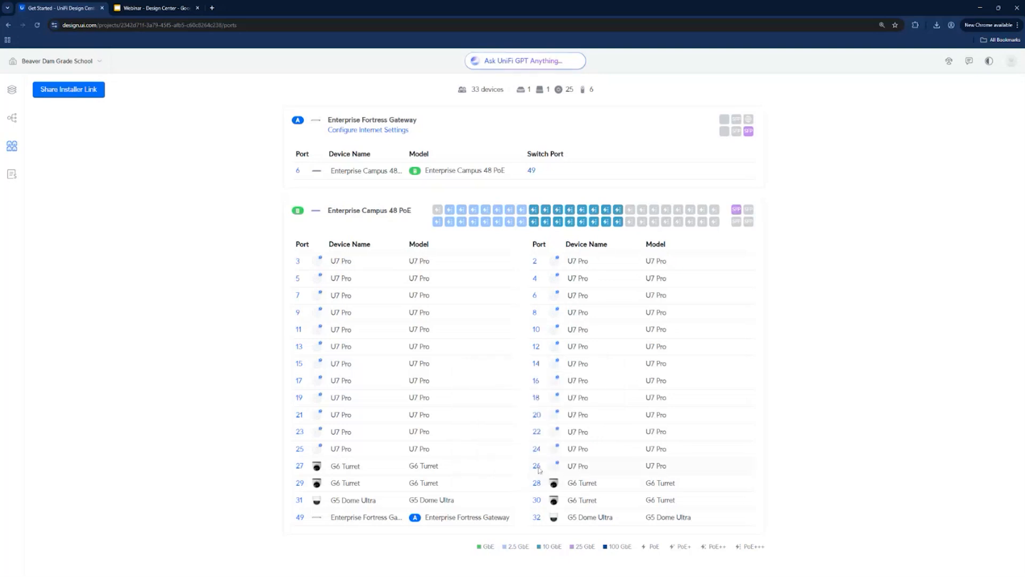
click(538, 294)
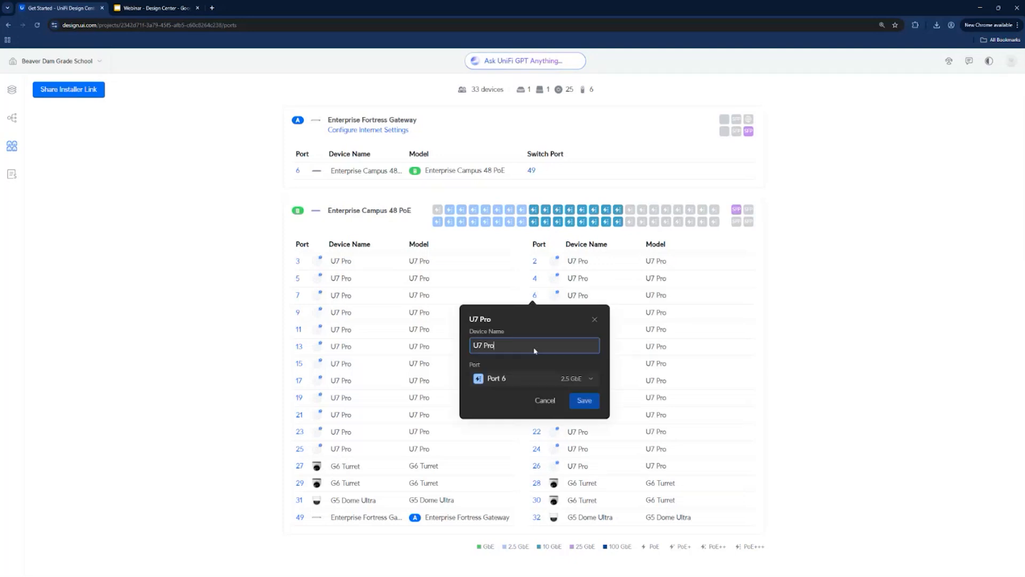
click(578, 399)
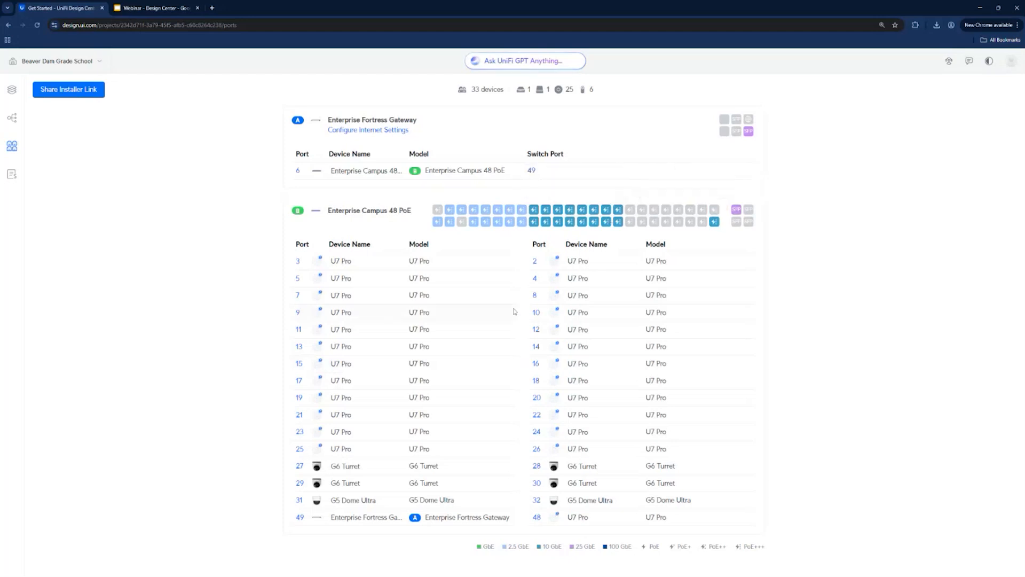
- Review the project's equipment list and duplicate the Floor 1 plan in the multi-floor settings
click(12, 174)
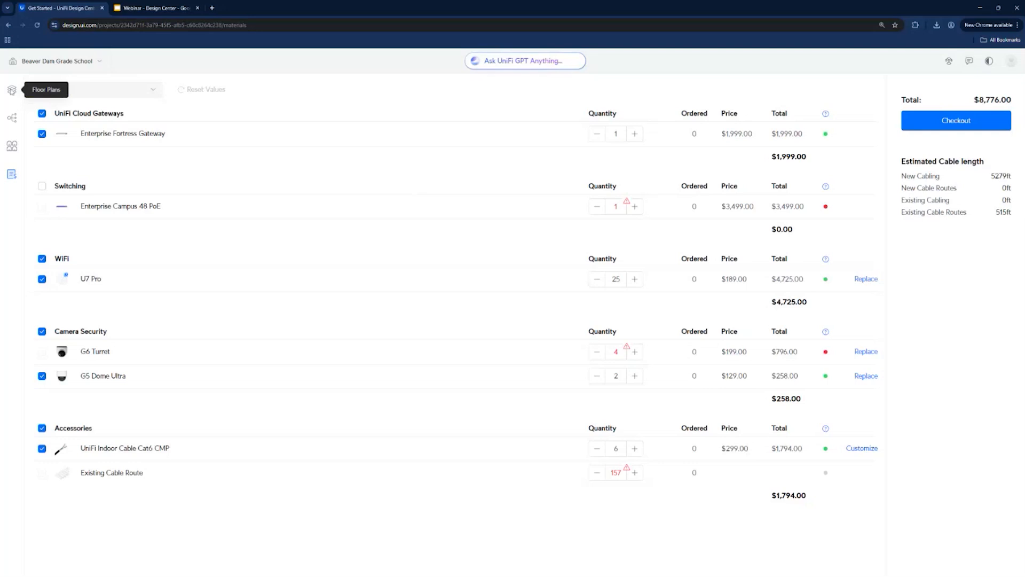
click(12, 89)
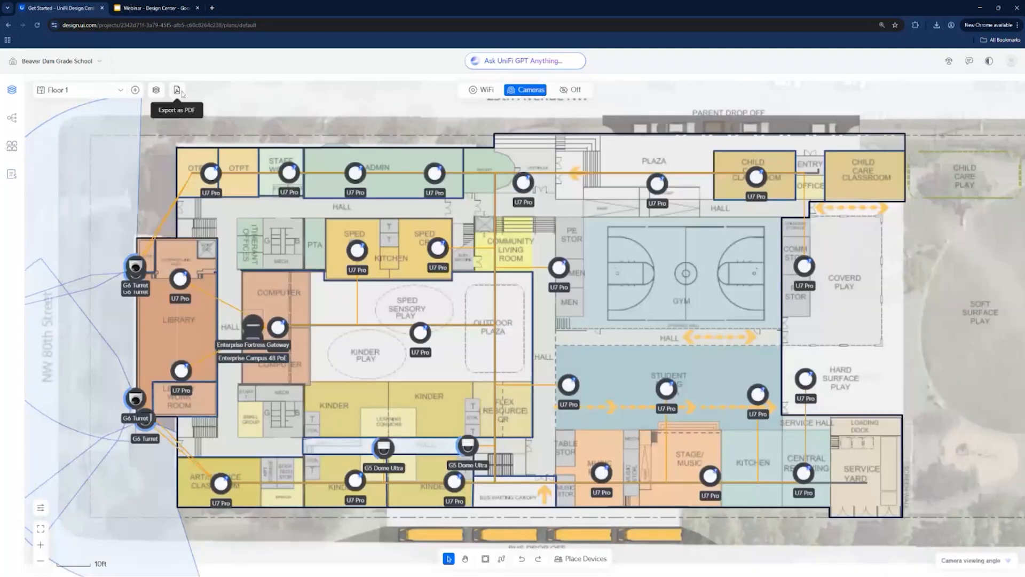
click(91, 90)
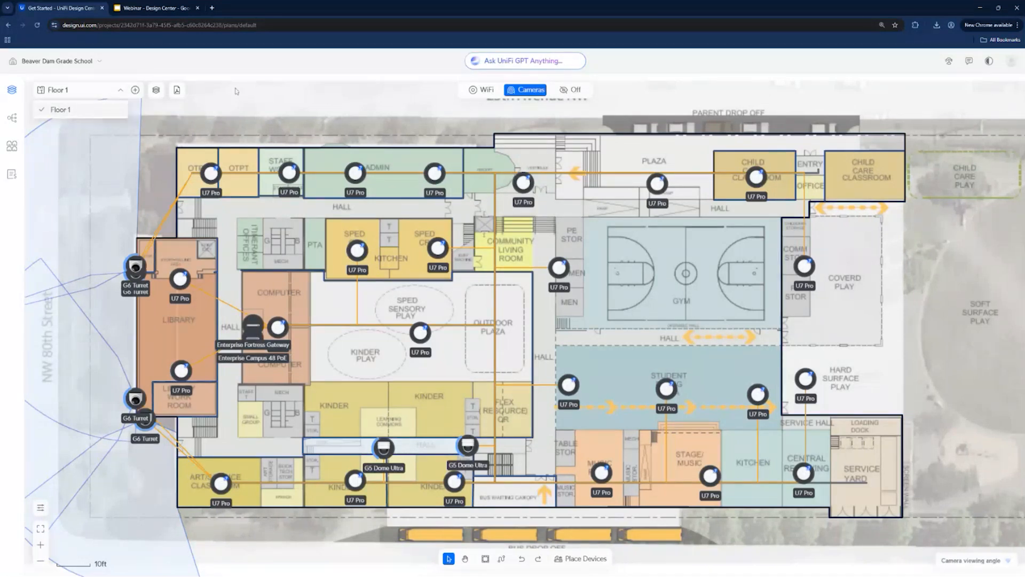
click(156, 91)
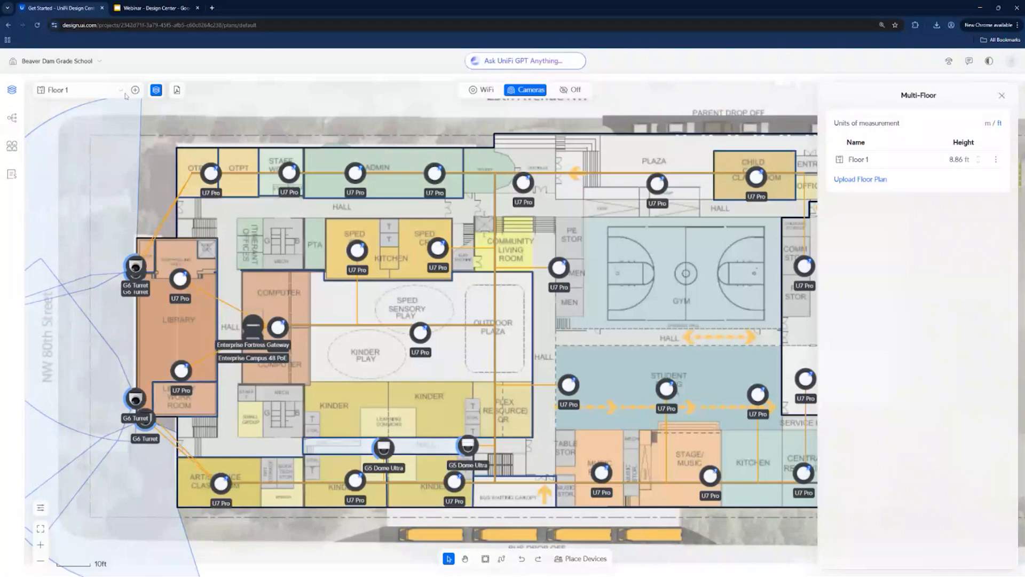
click(861, 179)
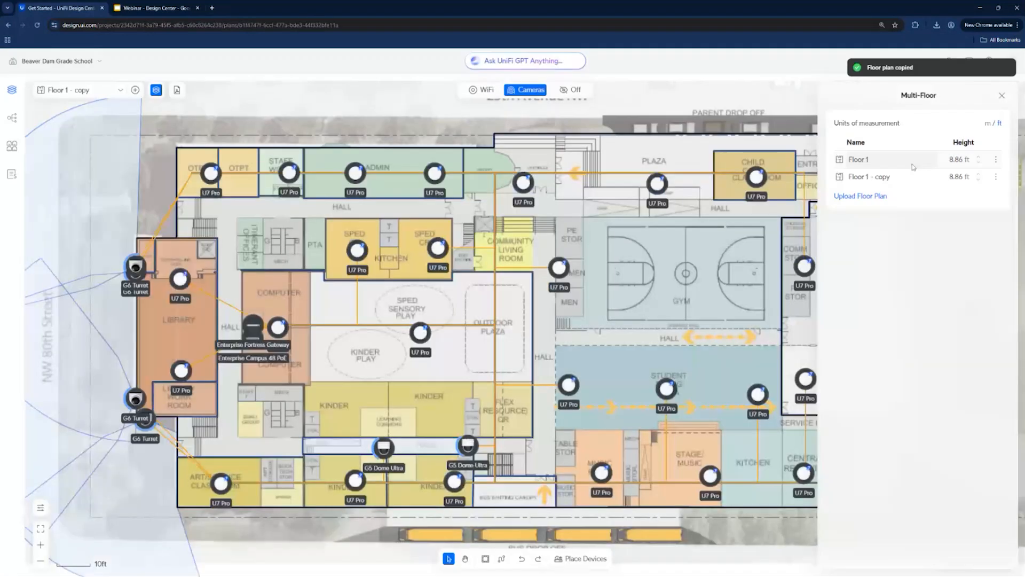
- Switch to the Ridgedale Apartments project and view Floor 2 and Floor 3 before returning to Floor 1
click(93, 60)
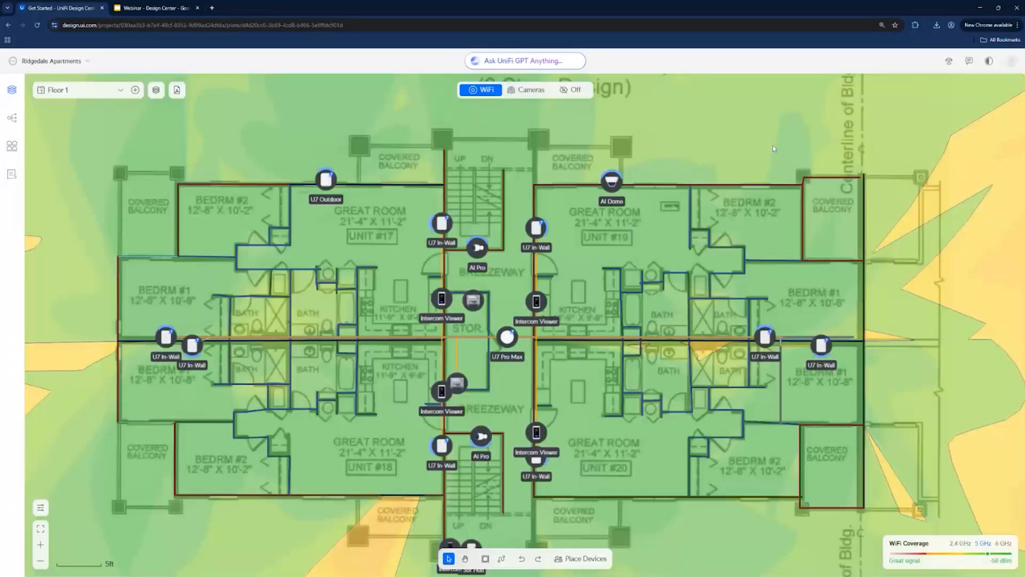
click(114, 91)
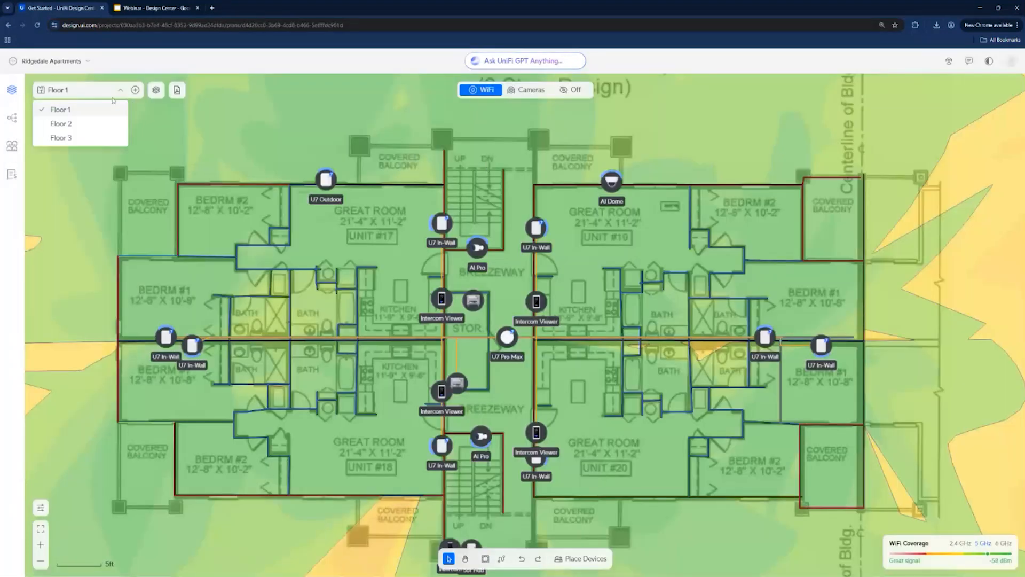
click(108, 125)
click(110, 94)
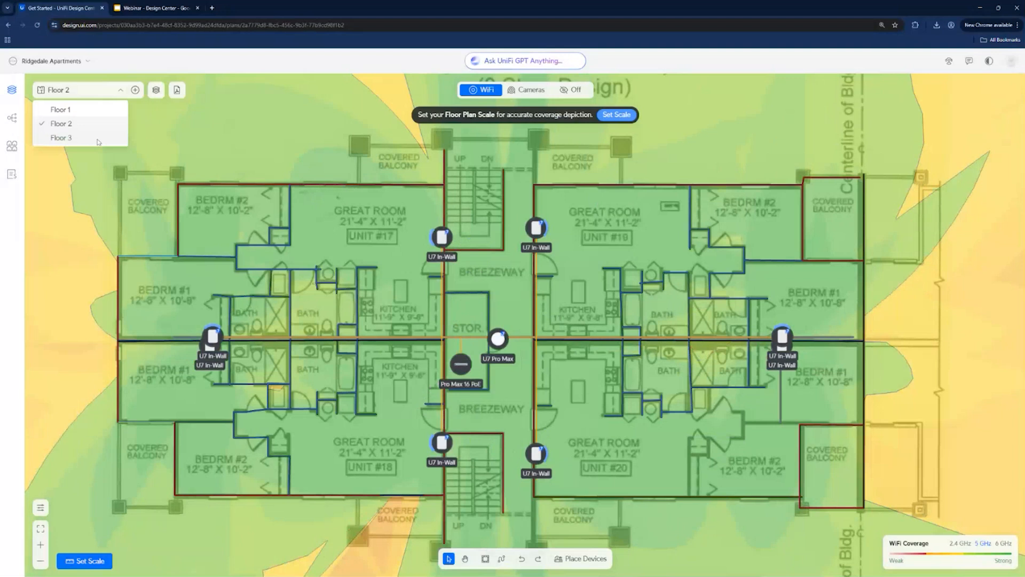
click(98, 140)
click(96, 91)
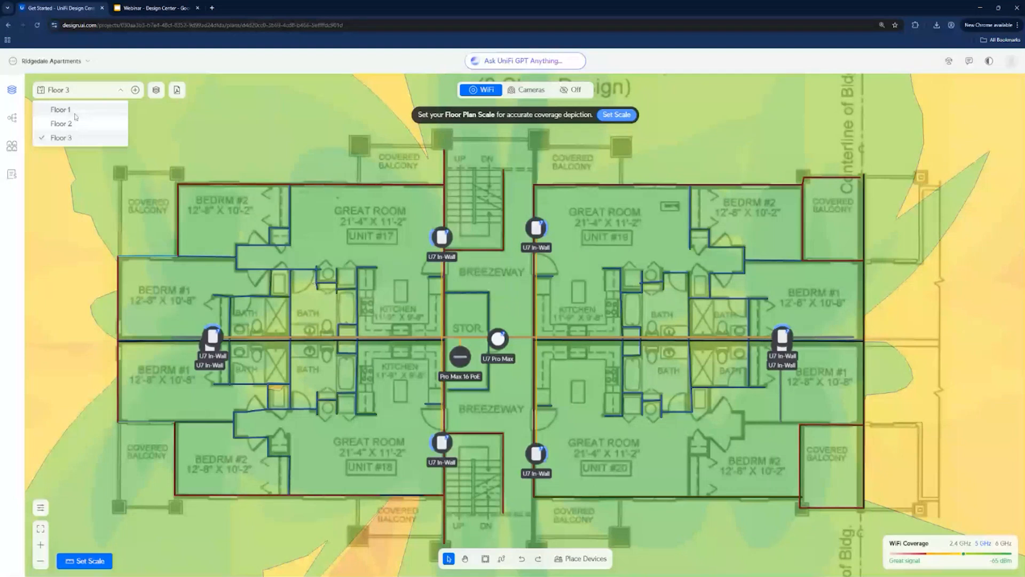
click(76, 110)
- Set the height of Floor 1 to 20 ft in the multi-floor settings
click(155, 90)
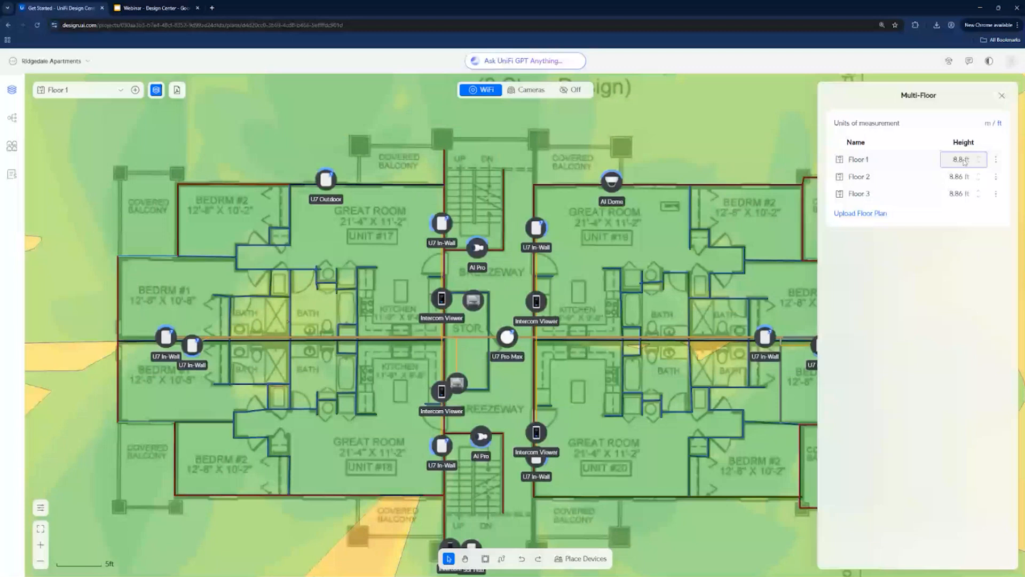
key(ctrl+a)
text(1)
key(BackSpace)
text(20)
key(Return)
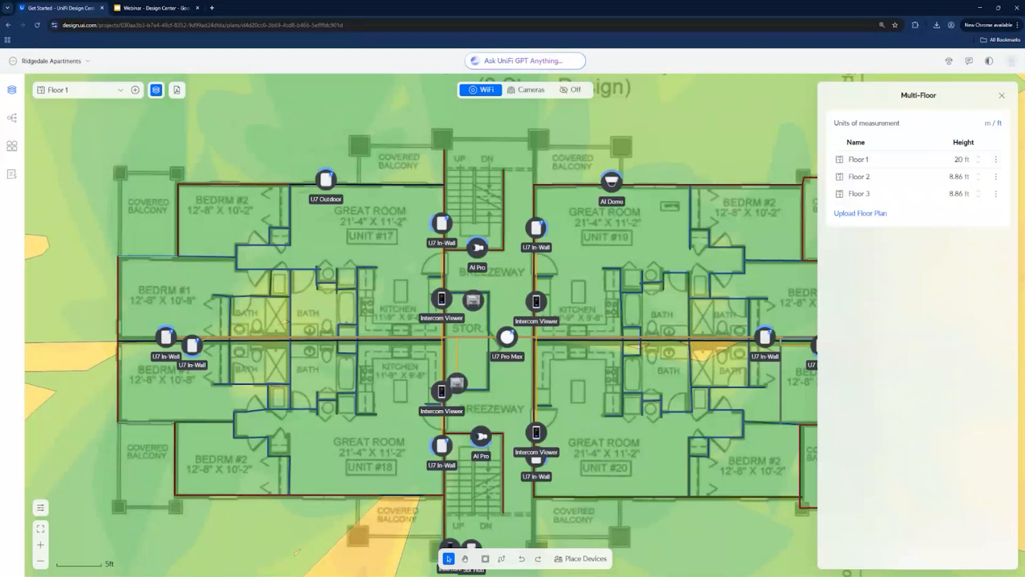
- Try Floor 1 heights of 50 ft and 8 ft to compare the WiFi coverage between floors
double_click(965, 163)
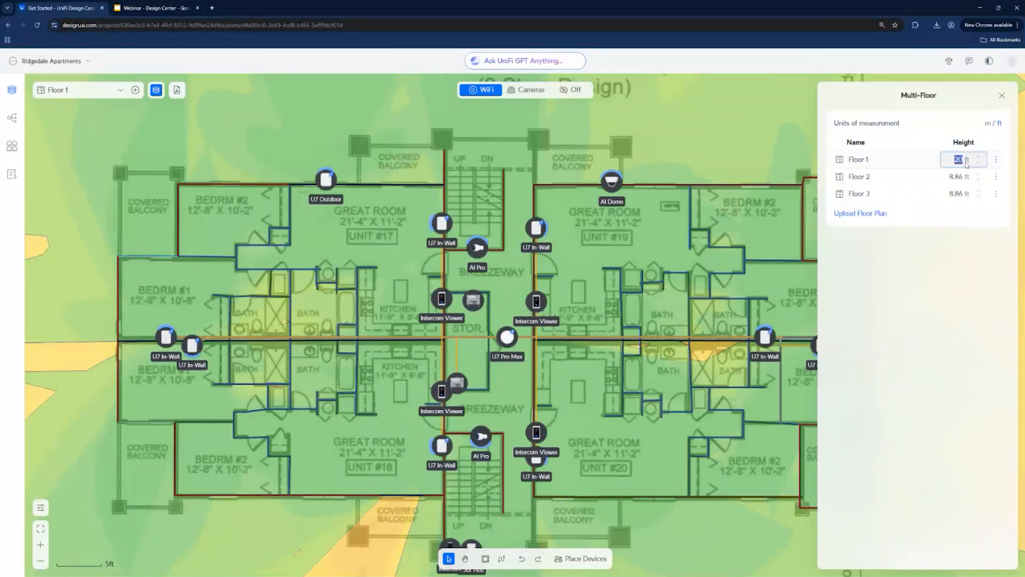
text(50)
key(Return)
click(959, 159)
double_click(959, 160)
text(8)
key(Return)
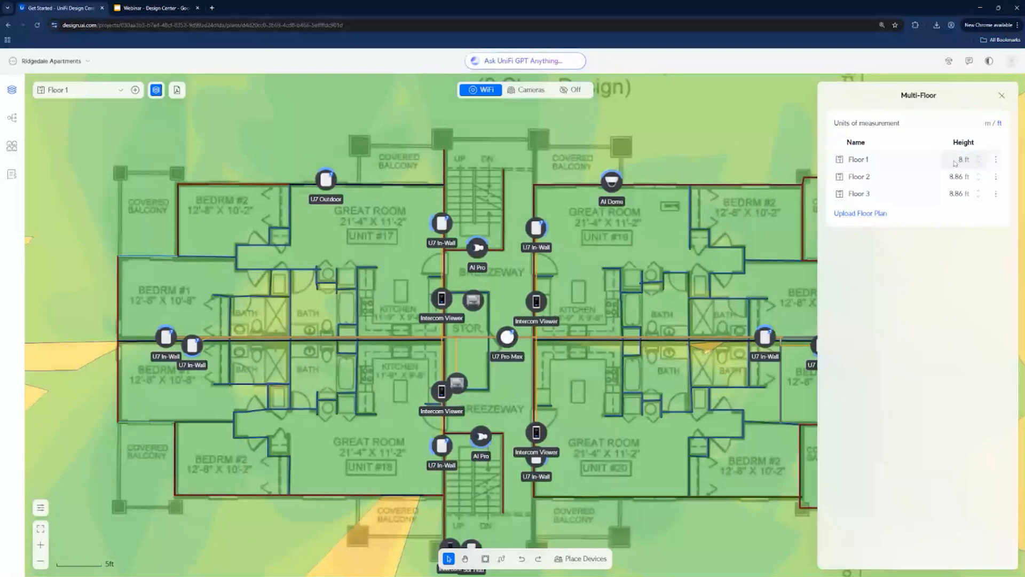
- Set the Floor 1 height to 12 ft and raise it to 20 ft
double_click(956, 163)
text(12)
key(Return)
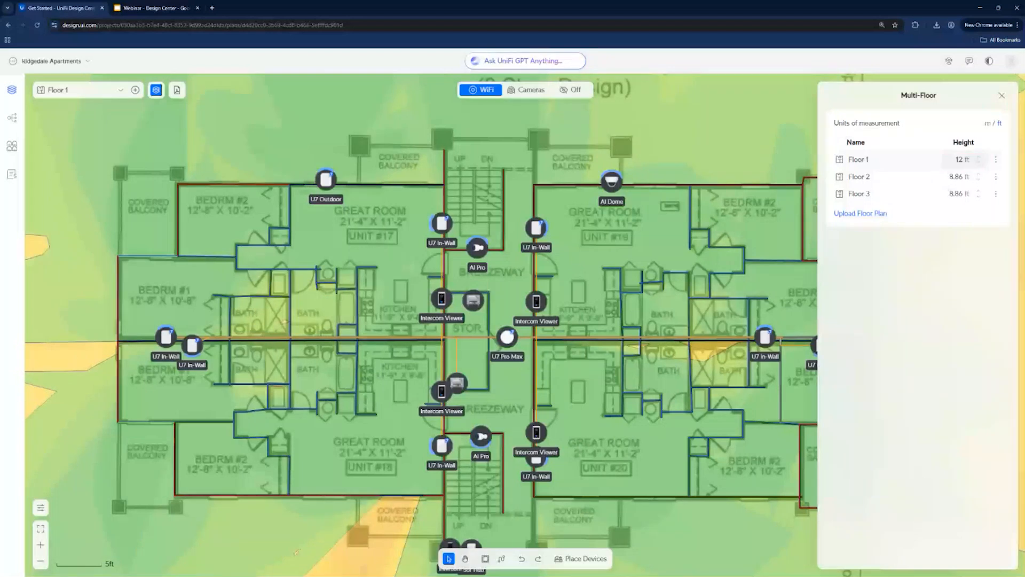
text(20)
key(Return)
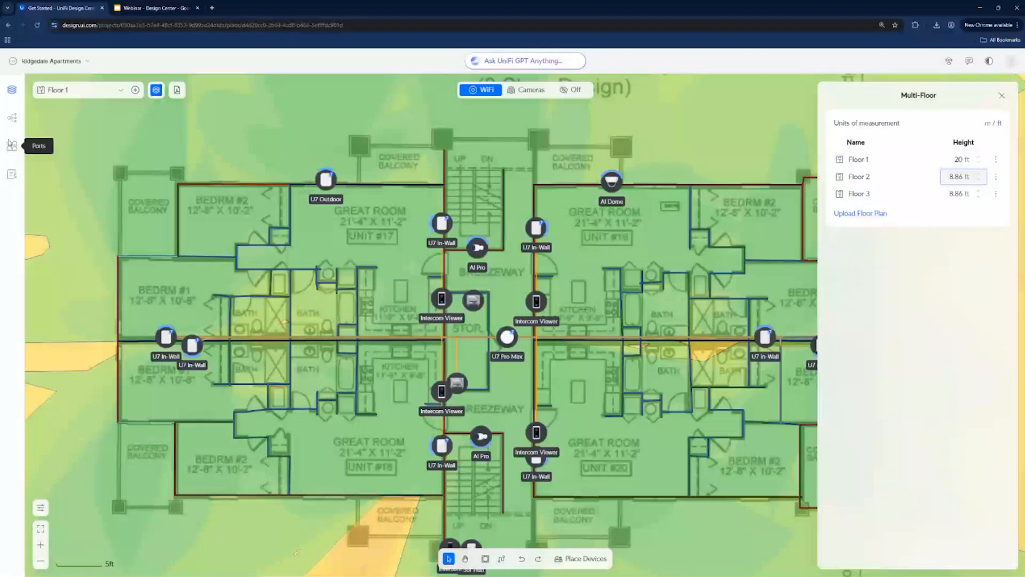
- Examine the apartment project's network topology, installer link sharing and the port assignments of its Pro Max 16 PoE switches
click(11, 118)
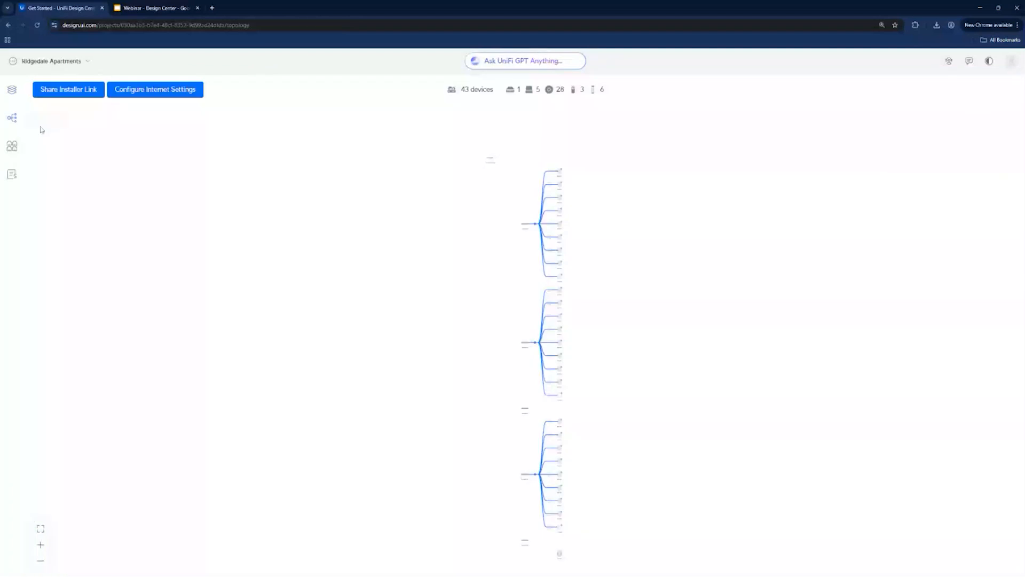
click(12, 147)
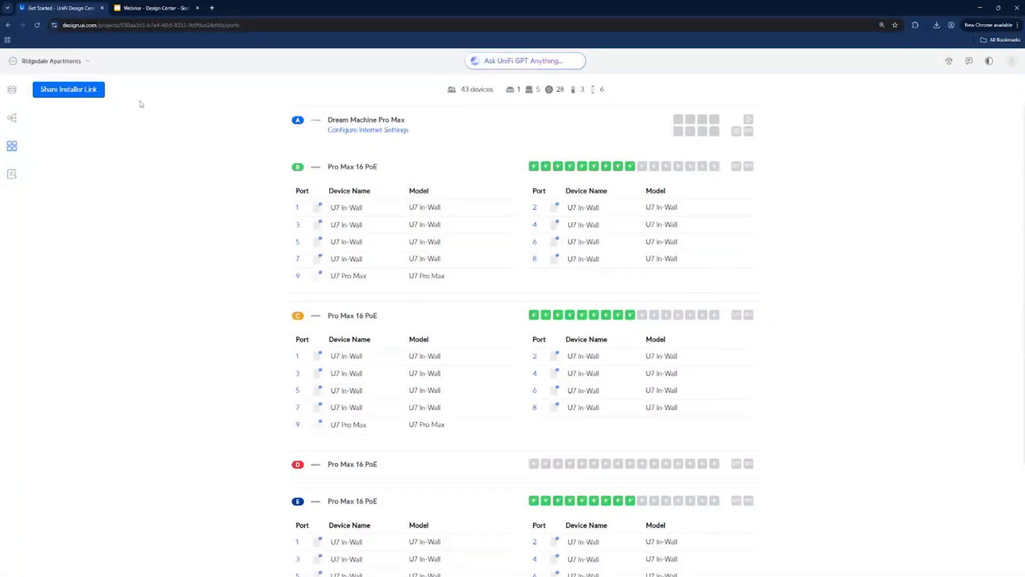
click(80, 89)
click(220, 117)
scroll(283, 179, down, 1)
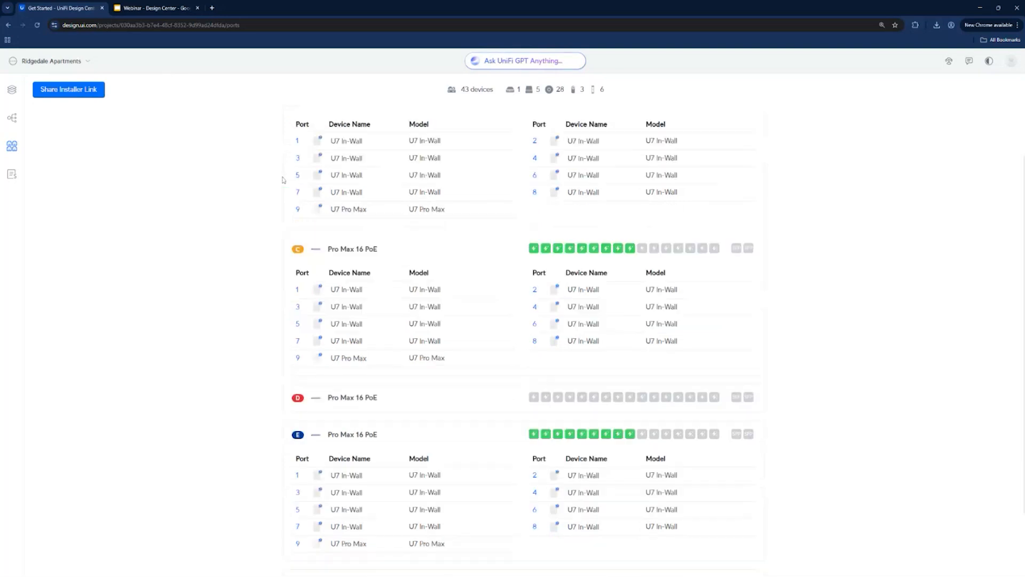
scroll(283, 180, up, 1)
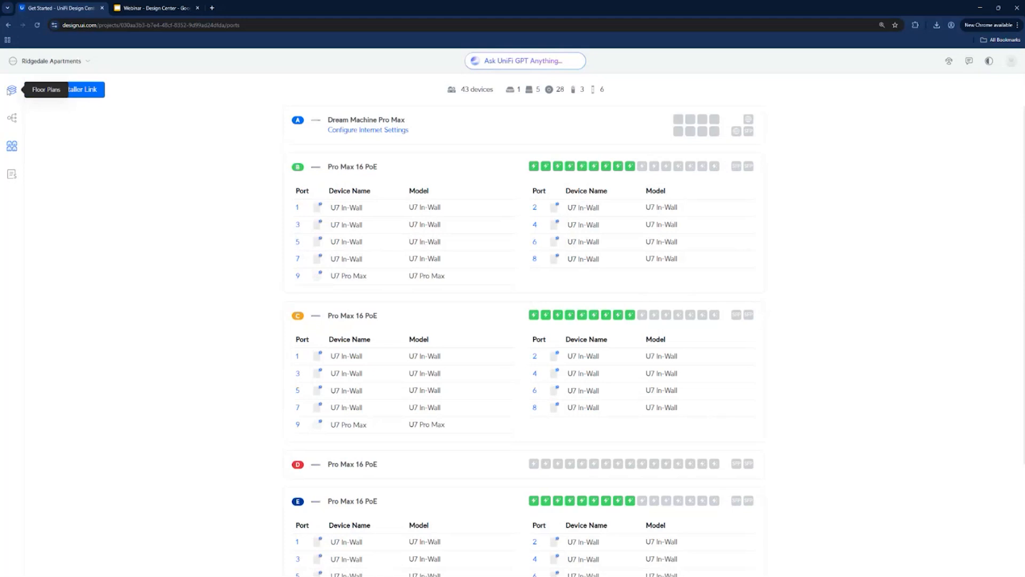
- Return to the floor plan and review the PDF export options, closing them without exporting
click(12, 90)
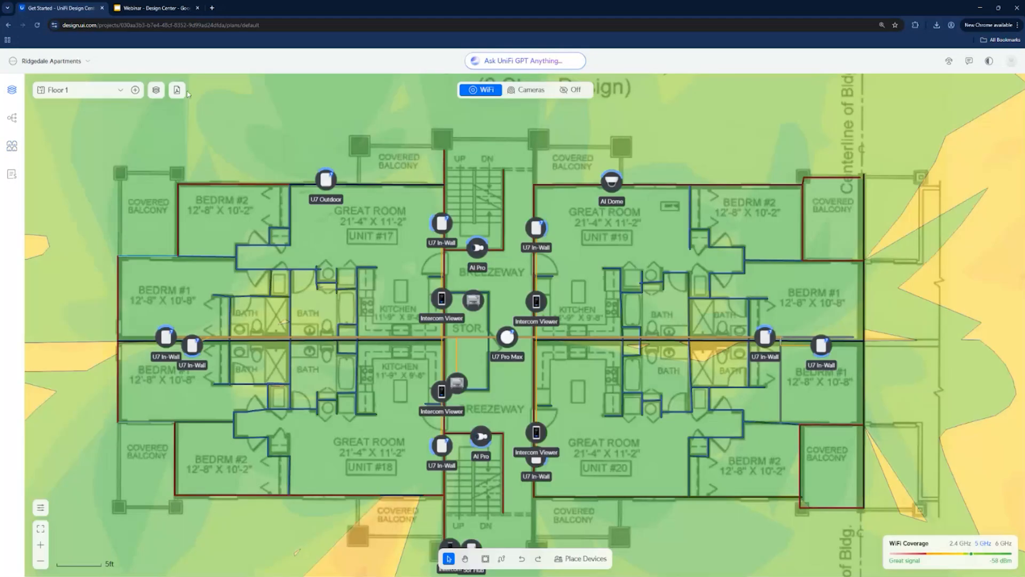
click(178, 91)
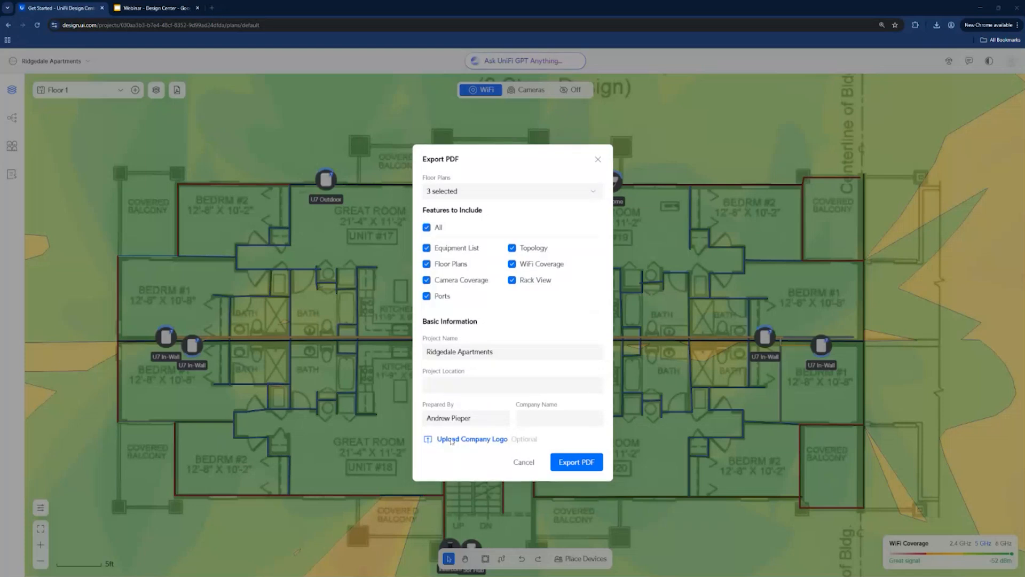
click(534, 417)
click(597, 158)
click(598, 160)
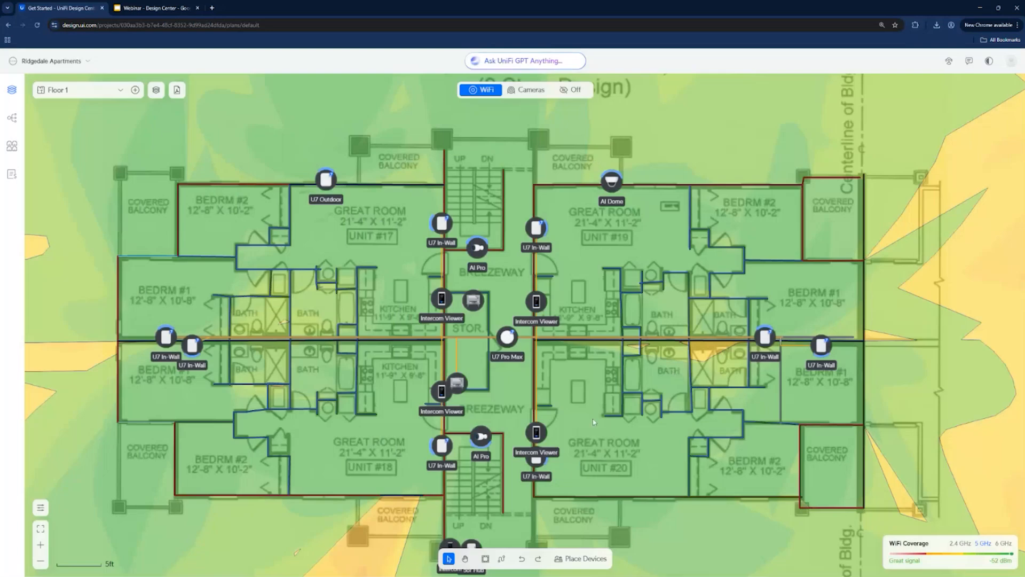
- Browse the Network Storage and Smart Building categories in the catalog of placeable devices
click(572, 559)
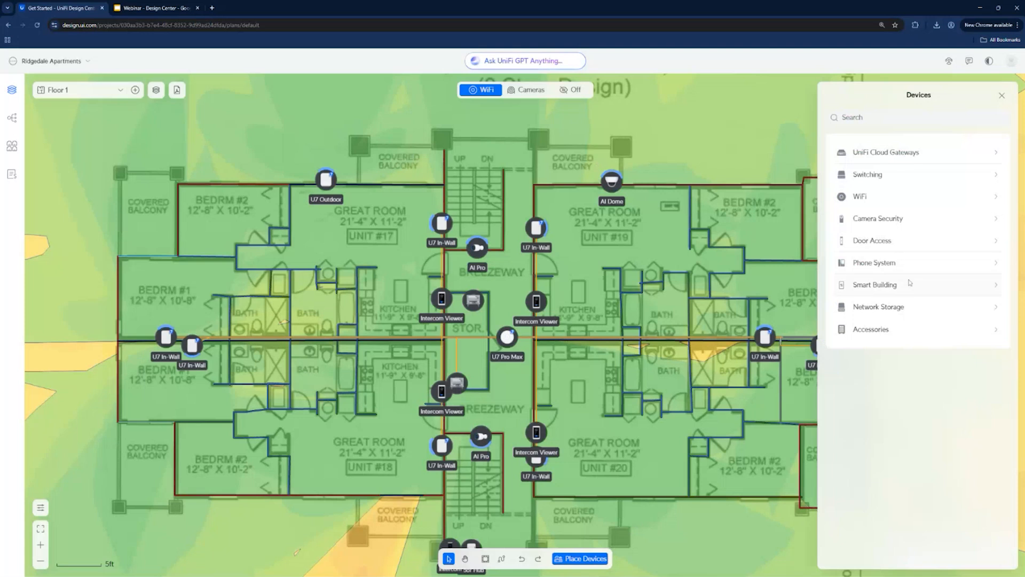
click(891, 312)
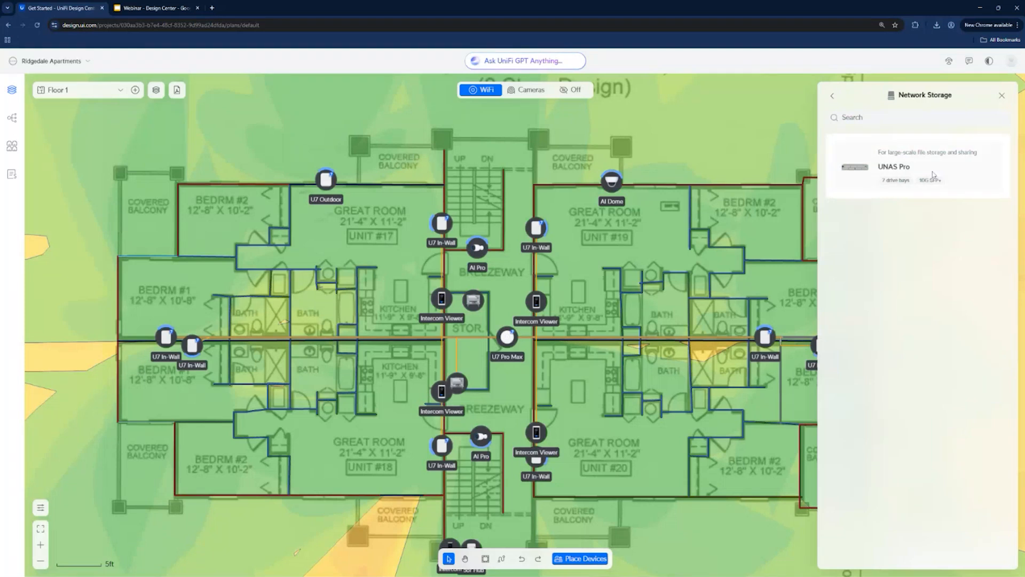
click(832, 97)
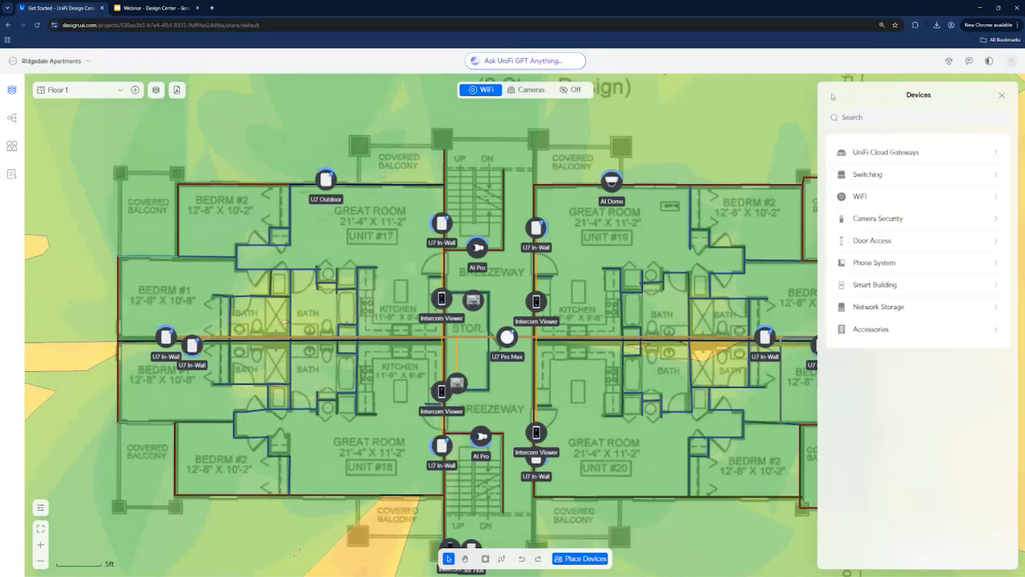
click(875, 284)
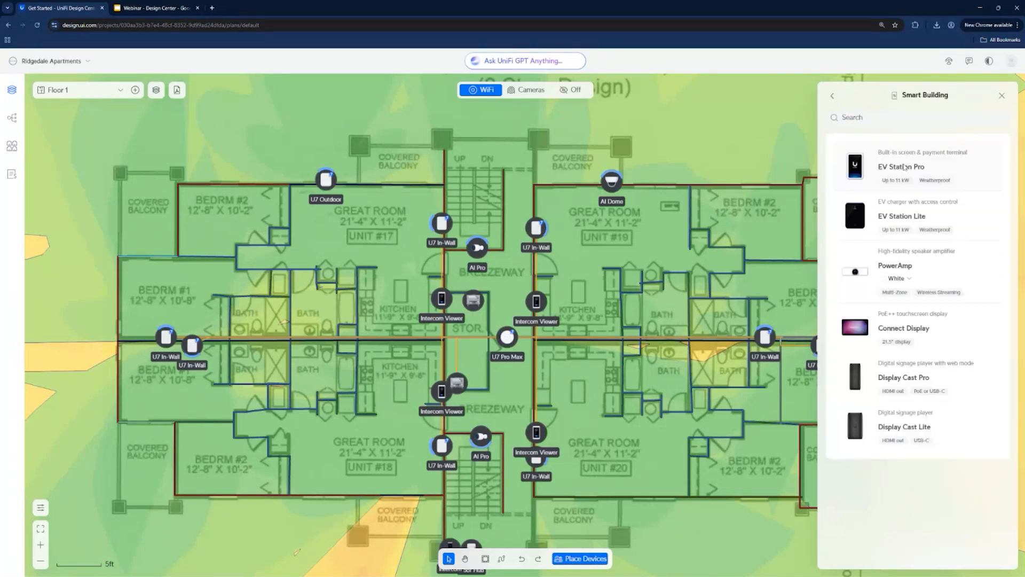
- Place two EV Station Pro chargers along the lower exterior wall of Unit #18 on Floor 1
click(904, 167)
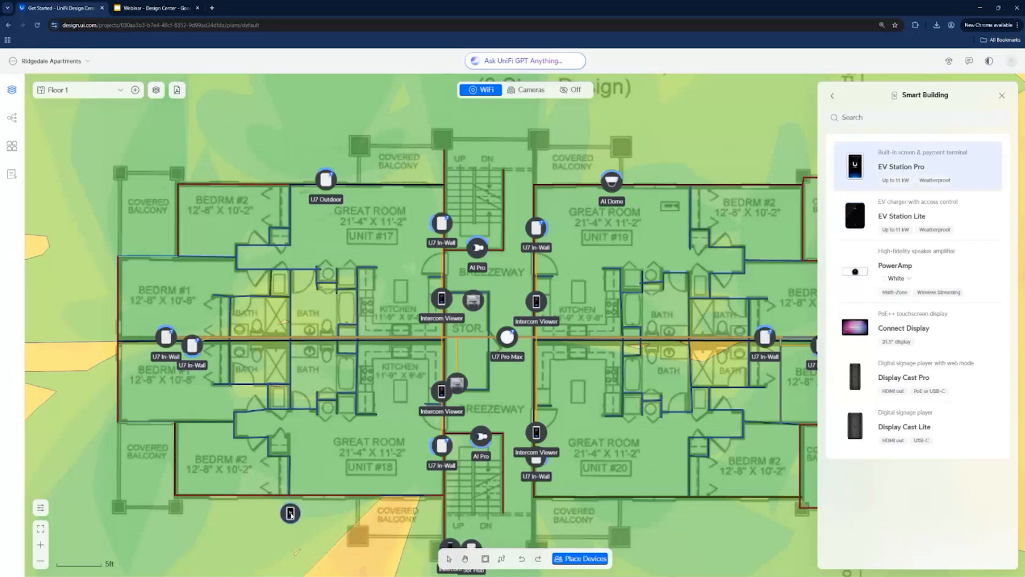
click(291, 514)
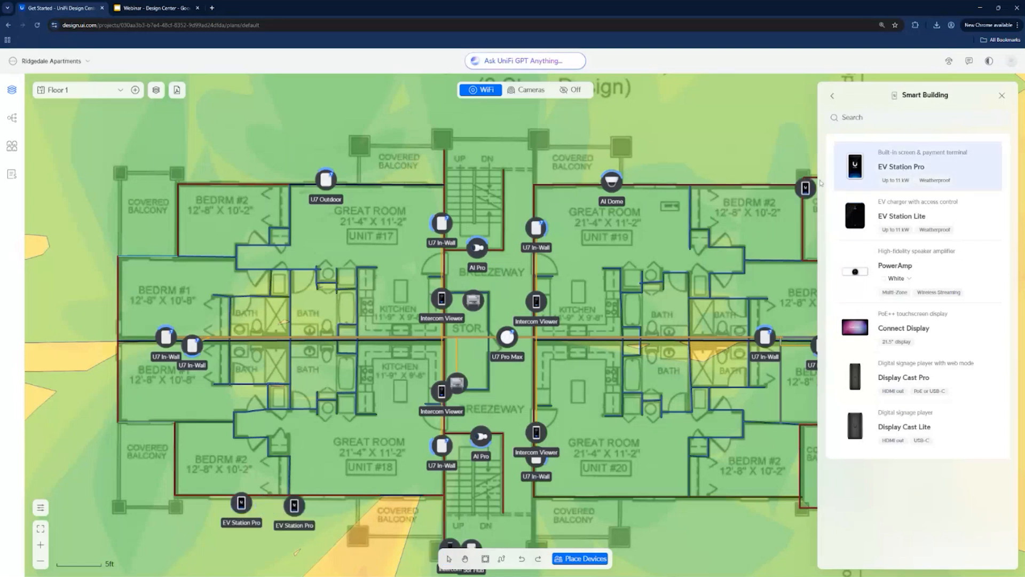
click(884, 183)
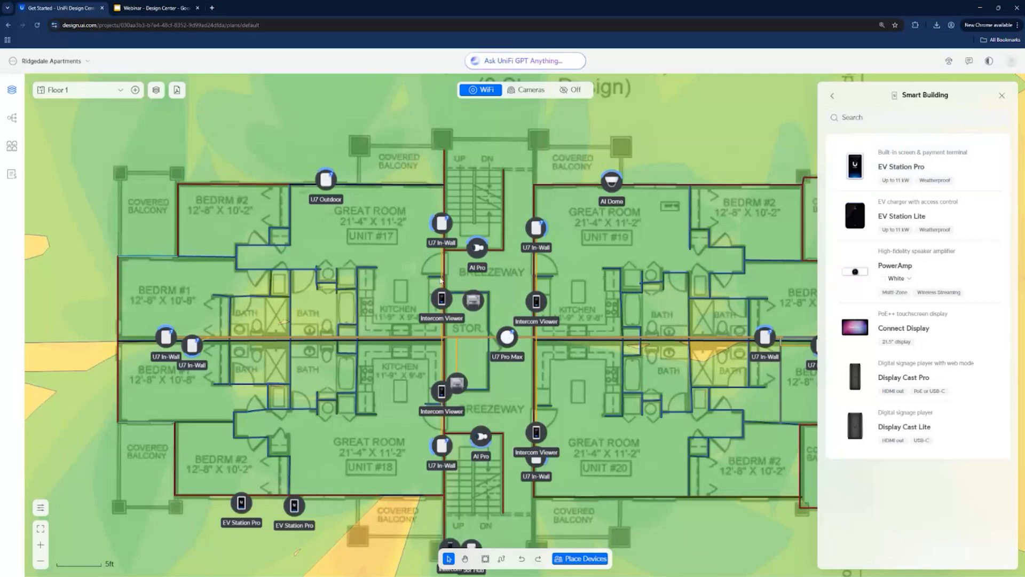
- Check the port and PoE power usage of the lower storage-room rack
click(458, 383)
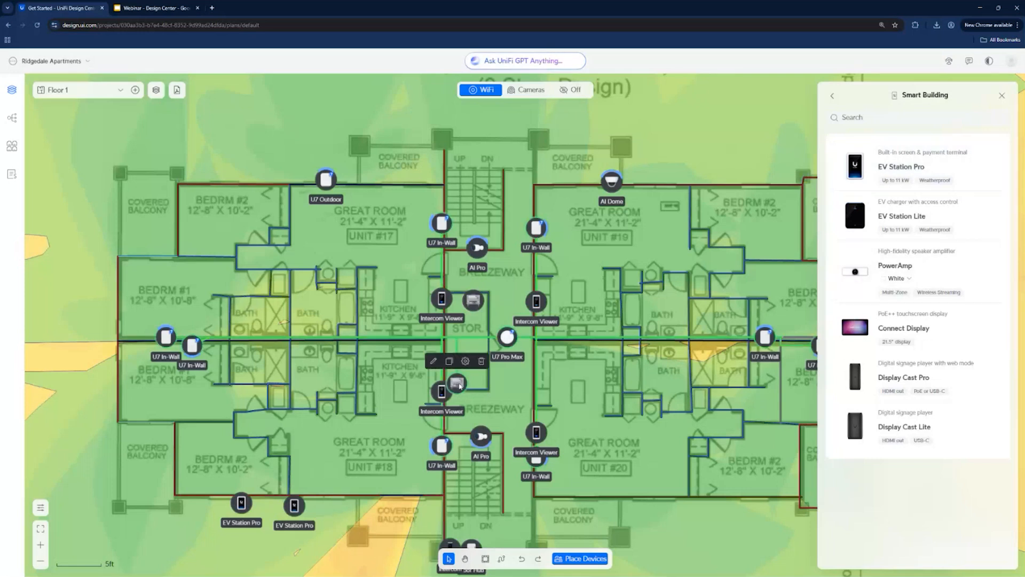
click(467, 363)
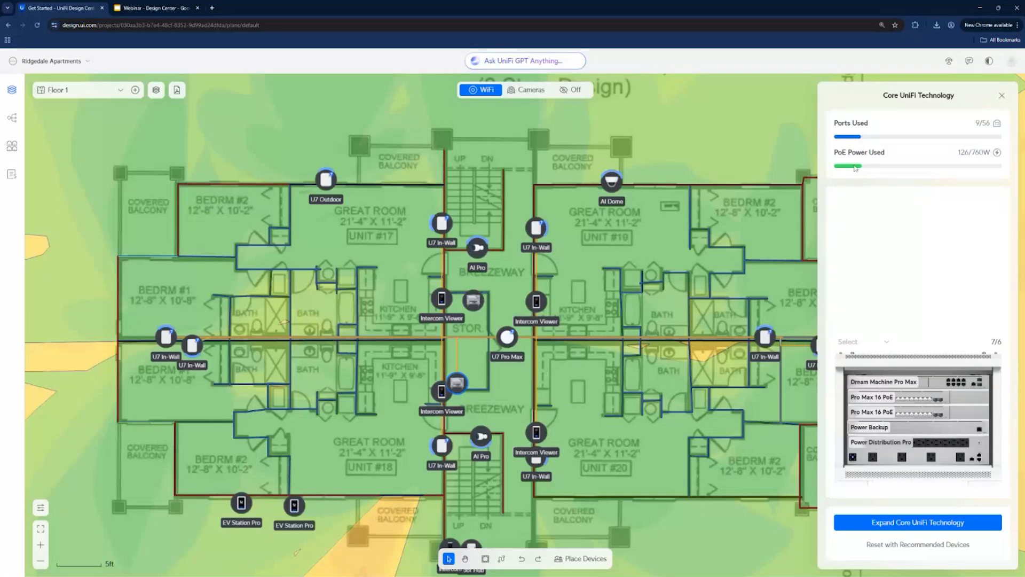
mouse_move(933, 409)
- Scatter ceiling-mounted E7 WiFi access points densely across the rooms of Units #17 and #18
click(583, 558)
click(891, 198)
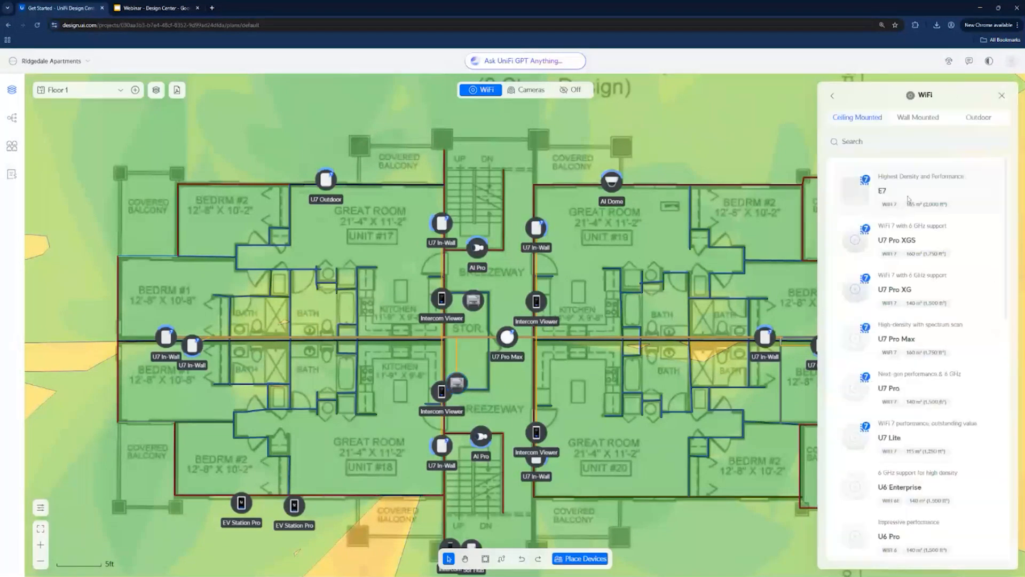
click(908, 200)
click(323, 243)
click(301, 245)
click(219, 235)
click(189, 253)
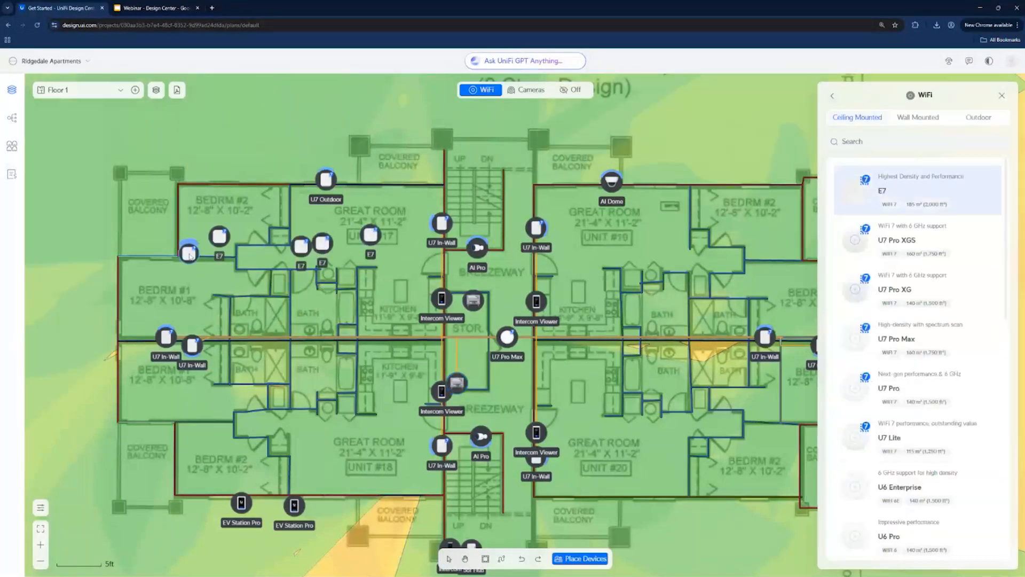
click(205, 301)
click(273, 317)
click(410, 318)
click(345, 400)
click(201, 406)
click(218, 404)
click(333, 402)
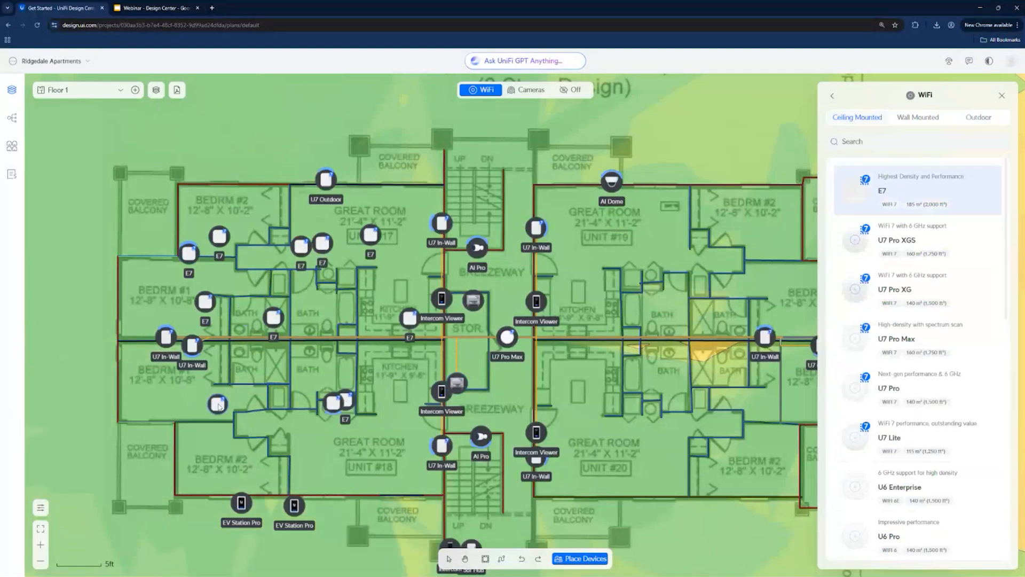
click(339, 447)
click(394, 451)
click(414, 425)
click(396, 372)
click(318, 443)
click(206, 445)
click(262, 346)
click(287, 334)
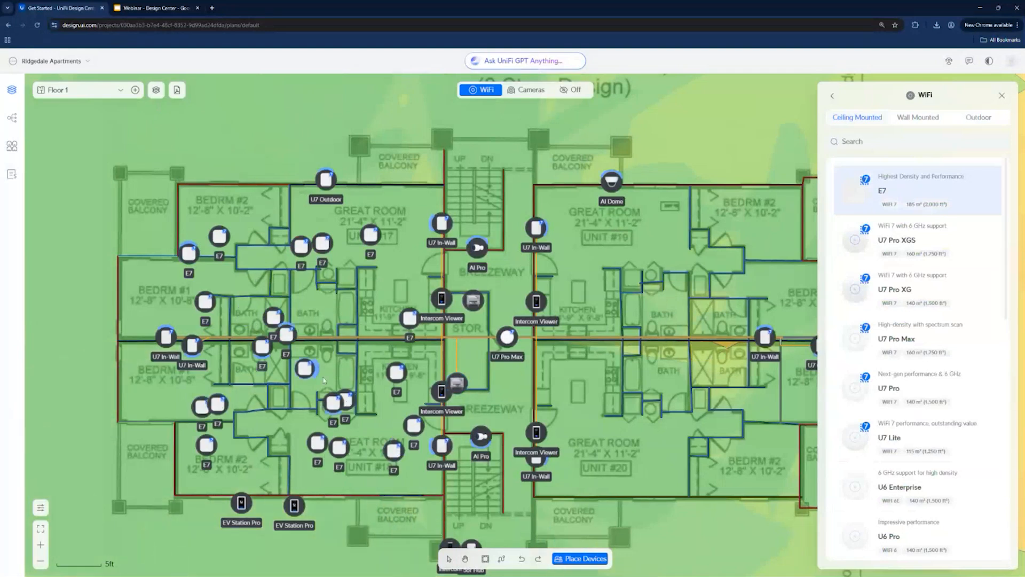
click(354, 327)
click(371, 345)
click(395, 324)
click(405, 293)
click(440, 279)
- Scatter more E7 access points across Units #19 and #20, and finish placing devices
click(545, 304)
click(603, 296)
click(625, 397)
click(600, 437)
click(622, 449)
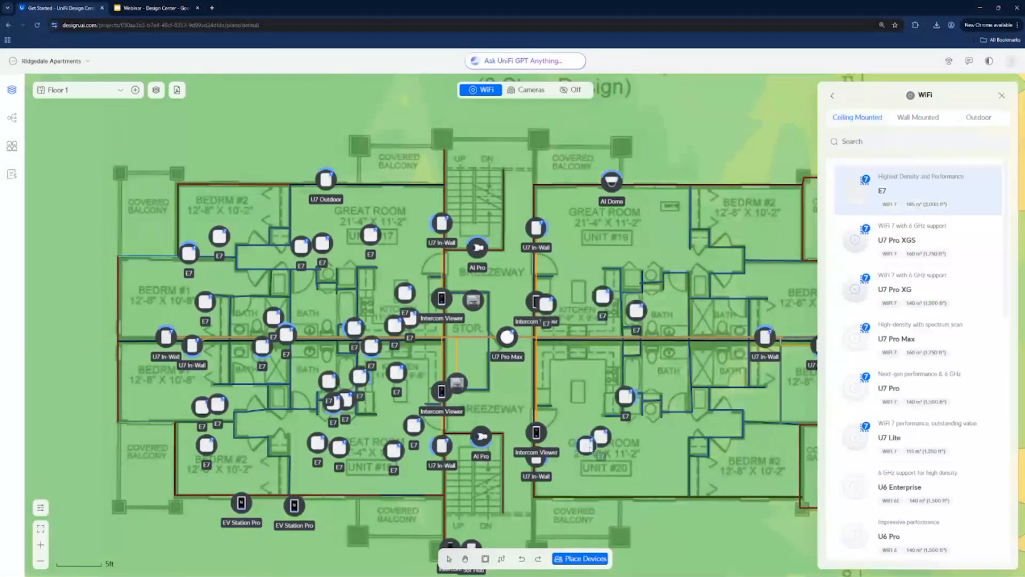
click(755, 419)
click(745, 371)
click(728, 277)
click(665, 320)
click(693, 334)
click(700, 403)
click(686, 426)
click(662, 242)
click(738, 295)
click(777, 248)
click(778, 213)
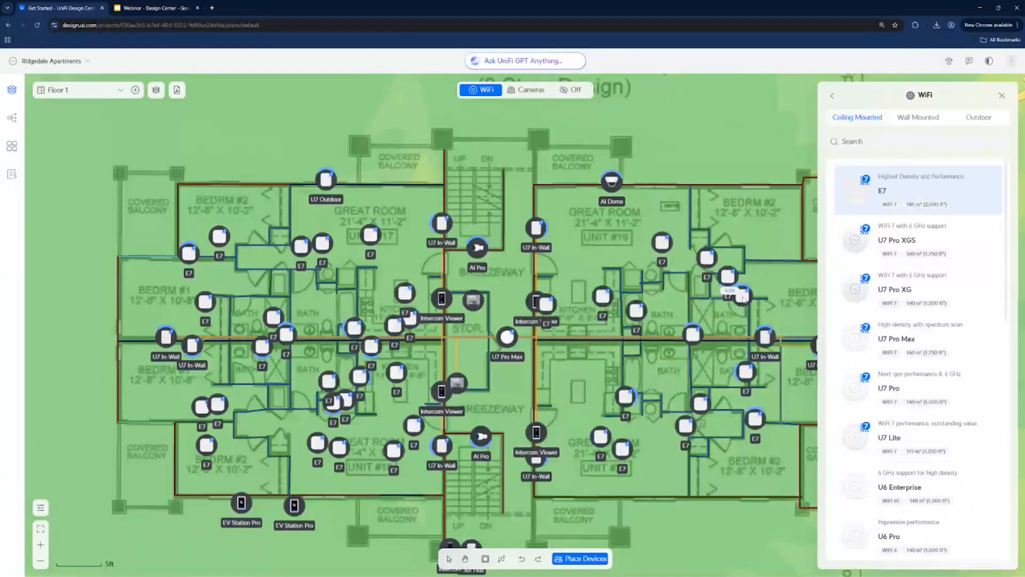
click(1002, 96)
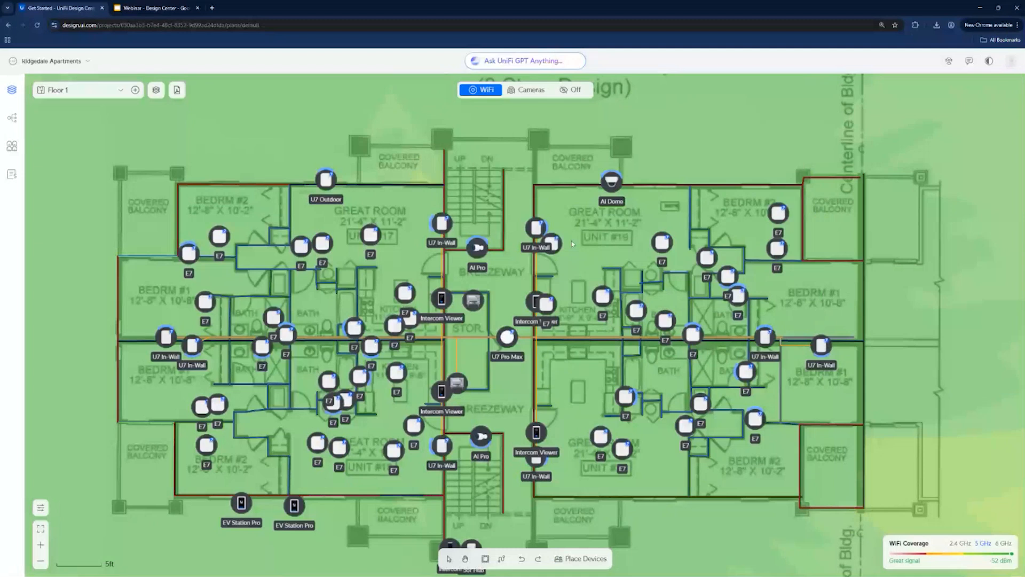
key(Escape)
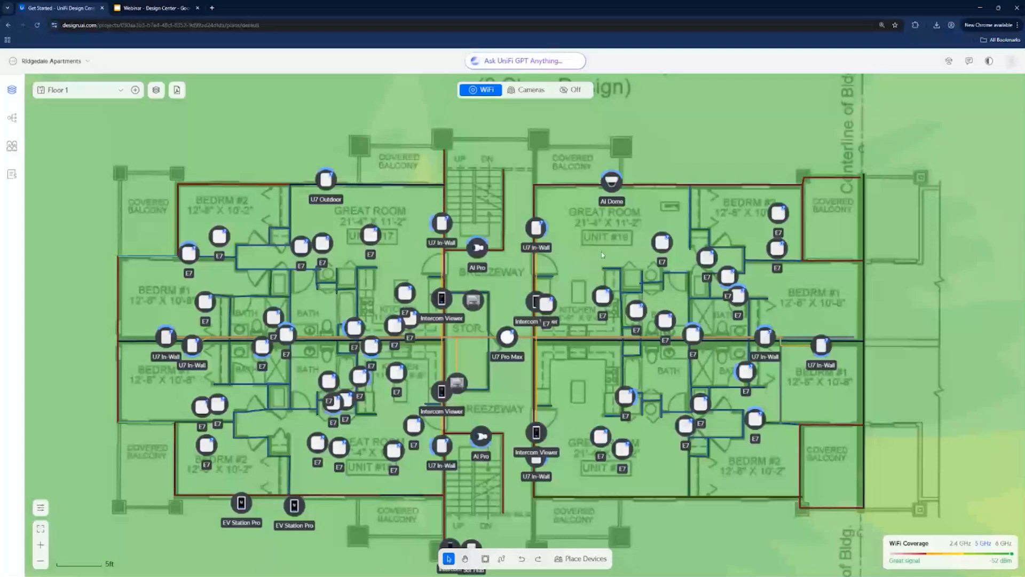
- Auto-draw the cable connections for all newly placed devices and leave cable drawing mode
click(501, 559)
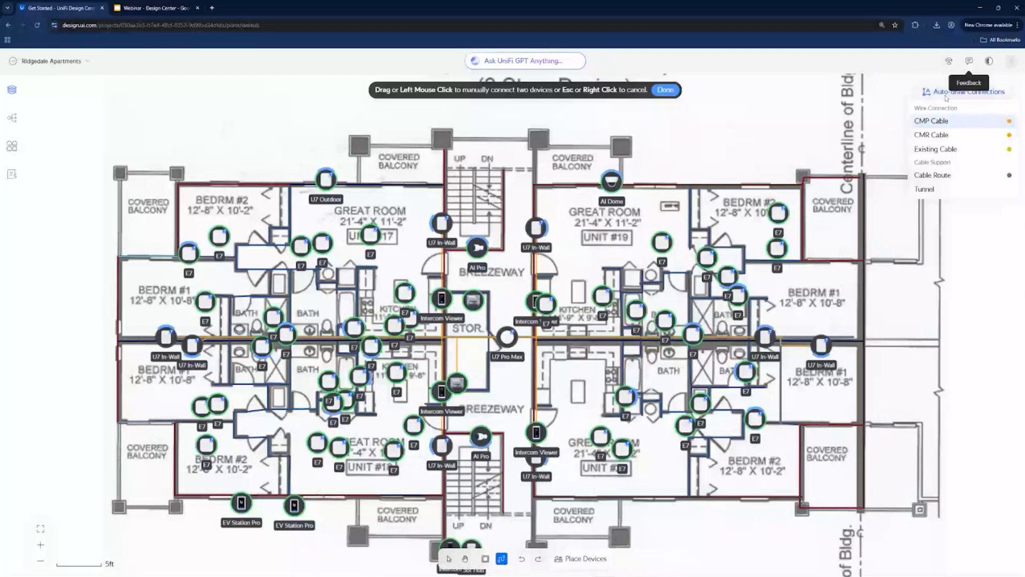
click(947, 93)
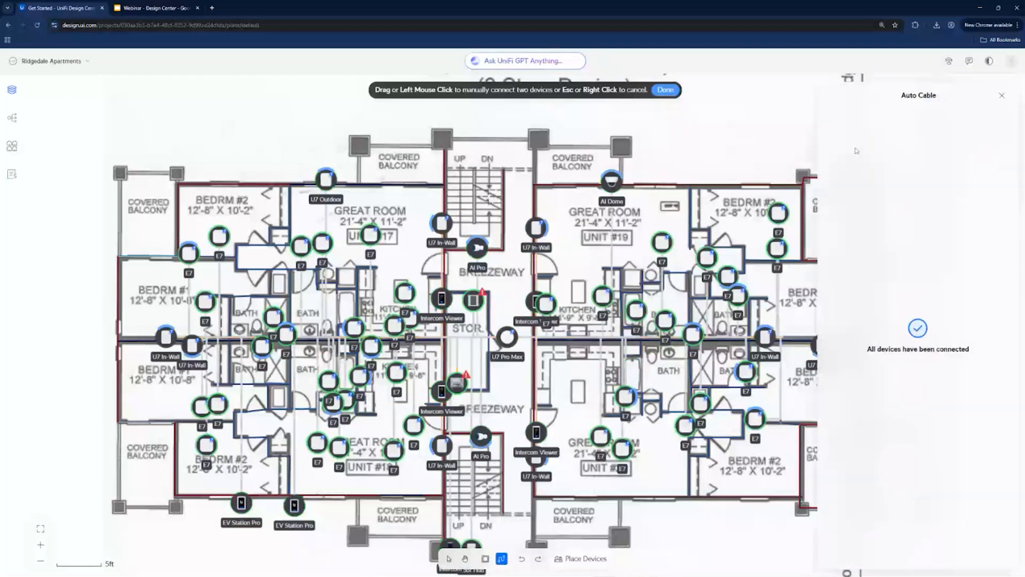
click(1001, 96)
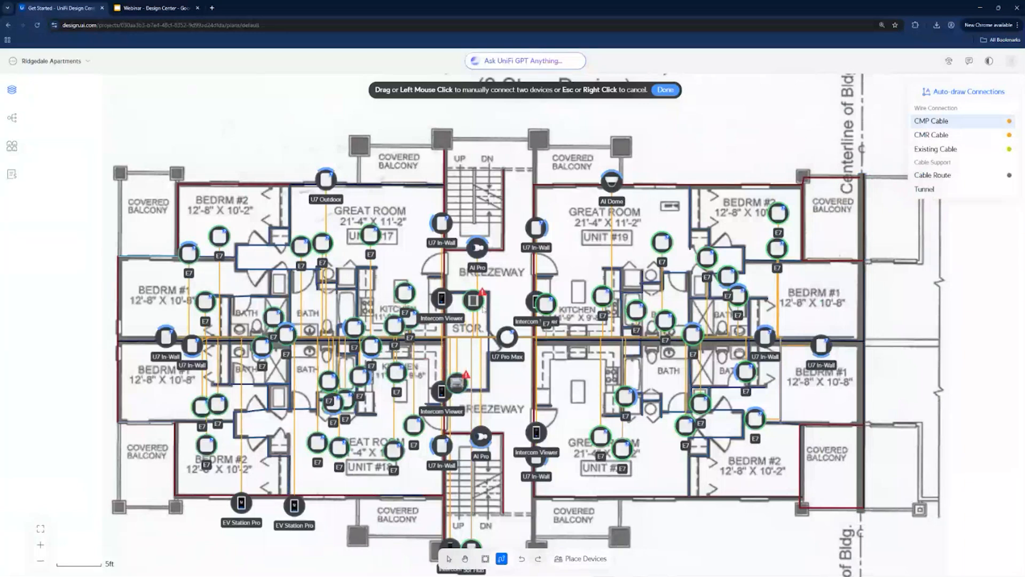
click(450, 558)
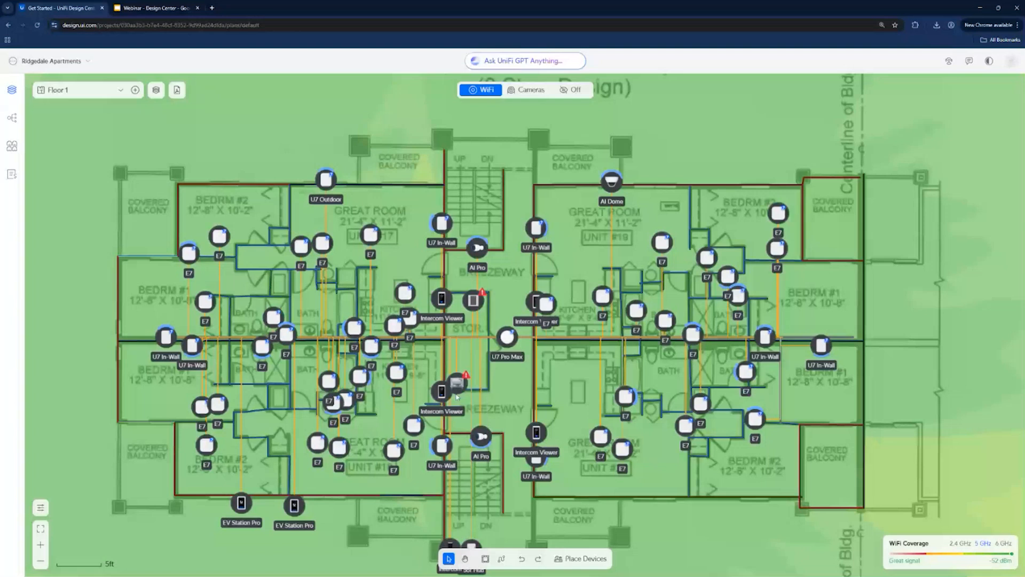
- Examine the lower storage-room rack's port and PoE power usage and the project's port assignments
click(456, 383)
click(466, 362)
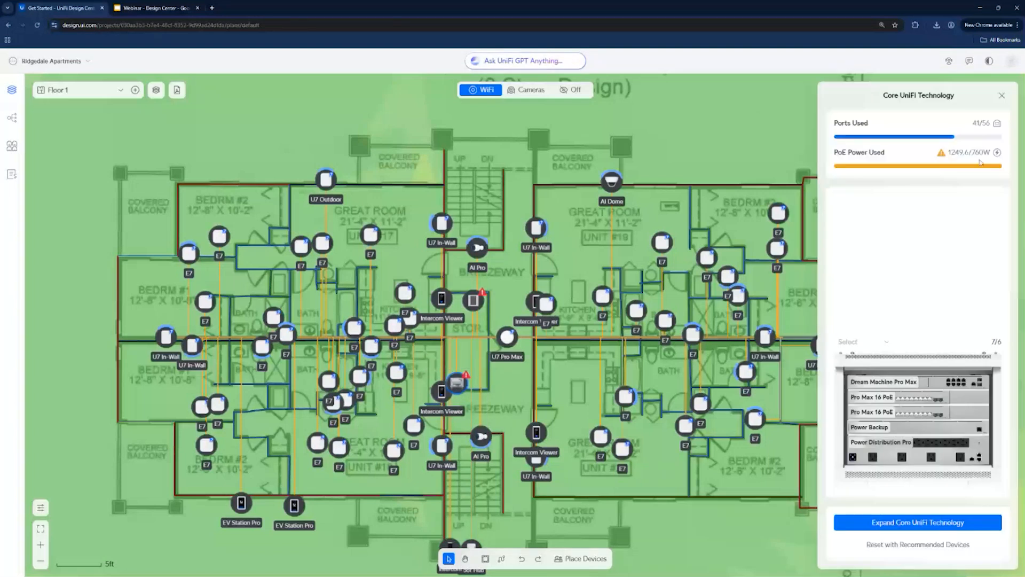
mouse_move(942, 155)
click(21, 148)
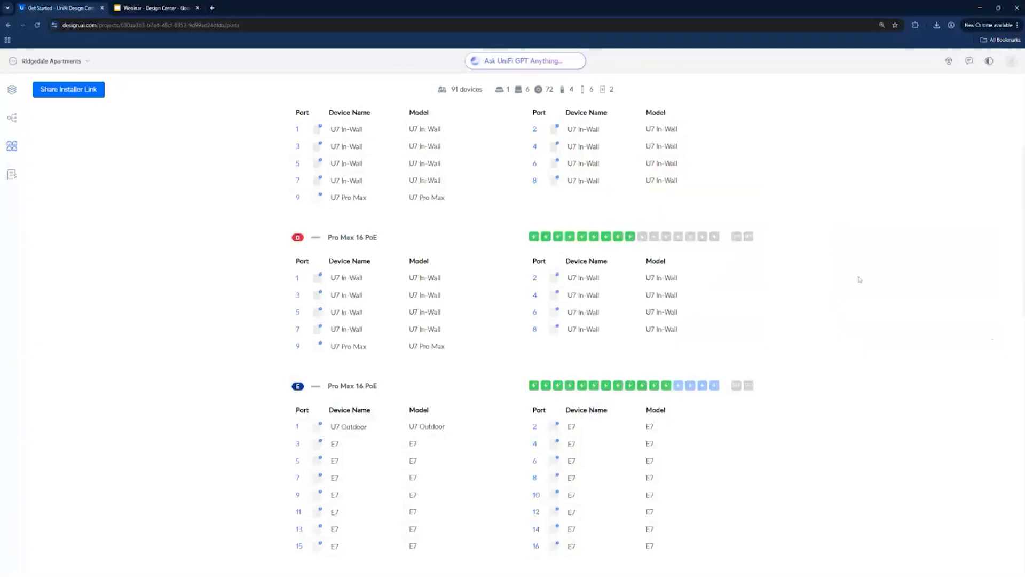
click(13, 94)
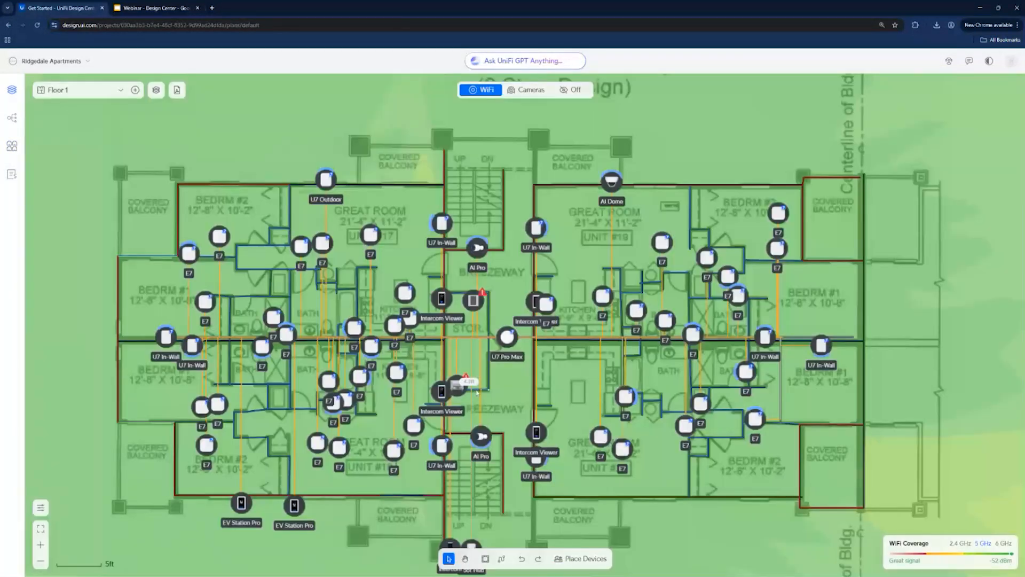
- Swap the upper Pro Max 16 PoE switch in the lower storage-room rack for an Enterprise Campus 48 PoE
click(458, 387)
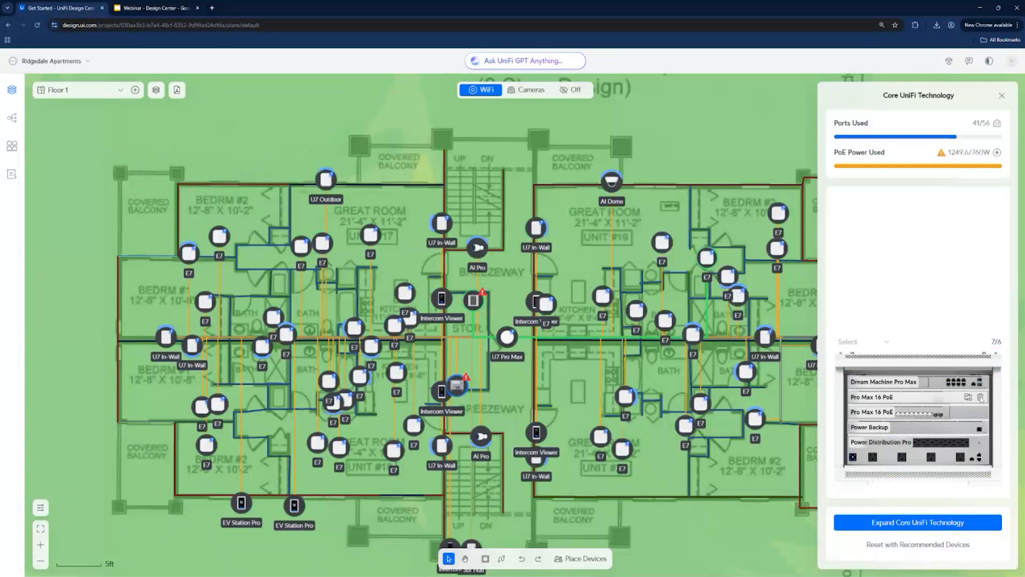
click(968, 397)
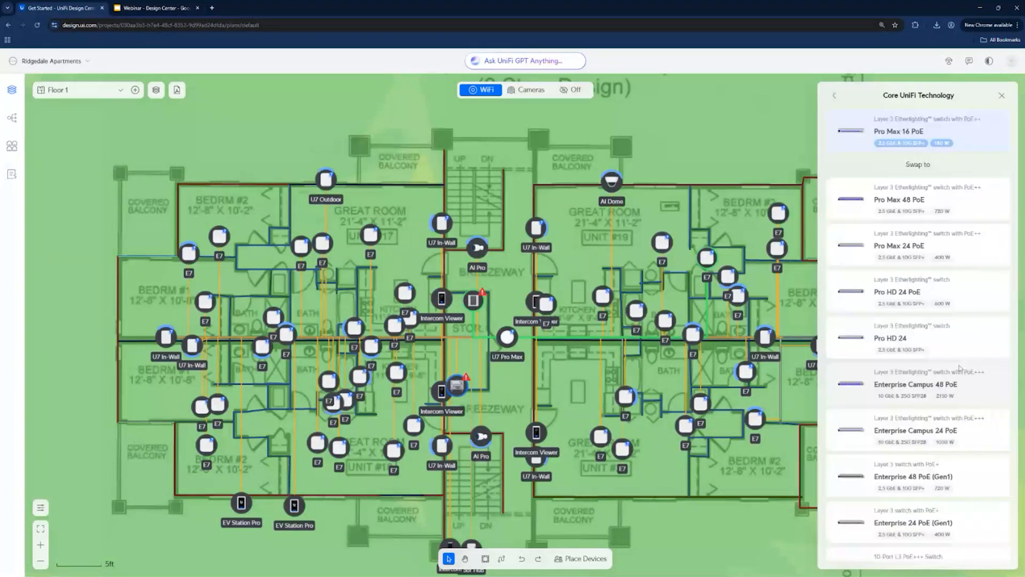
scroll(967, 272, down, 10)
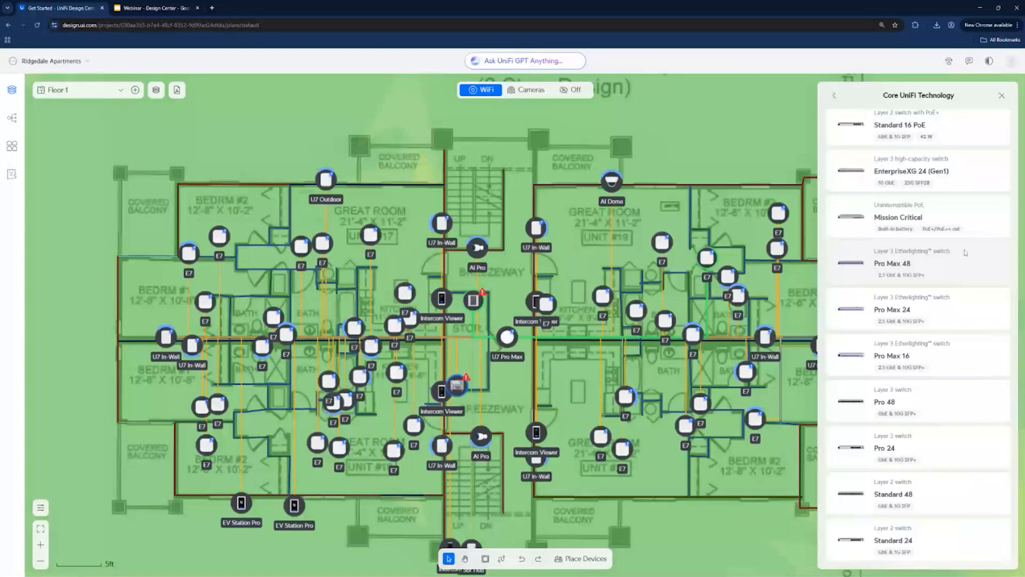
scroll(956, 308, up, 6)
scroll(959, 296, up, 7)
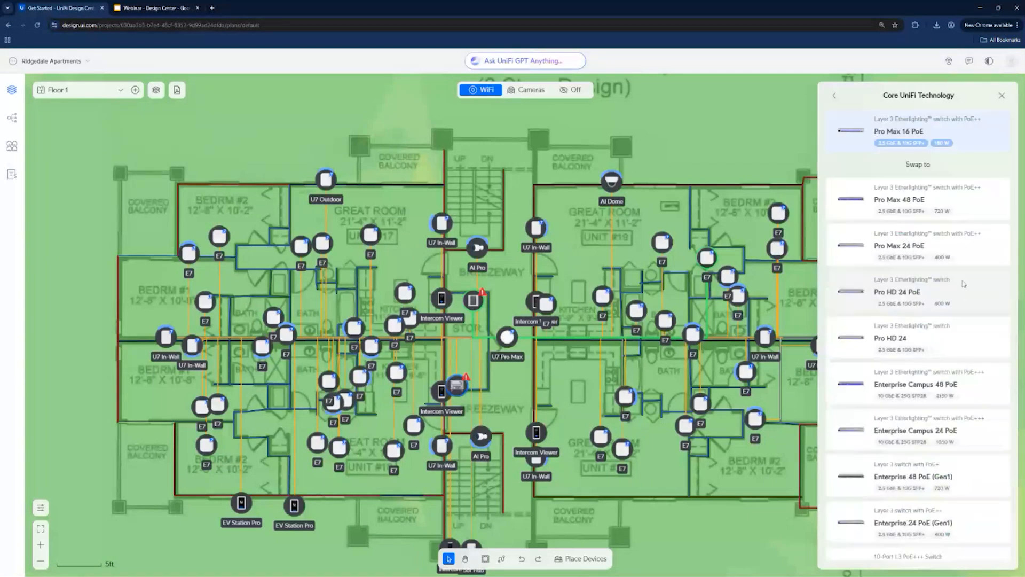
scroll(953, 321, down, 1)
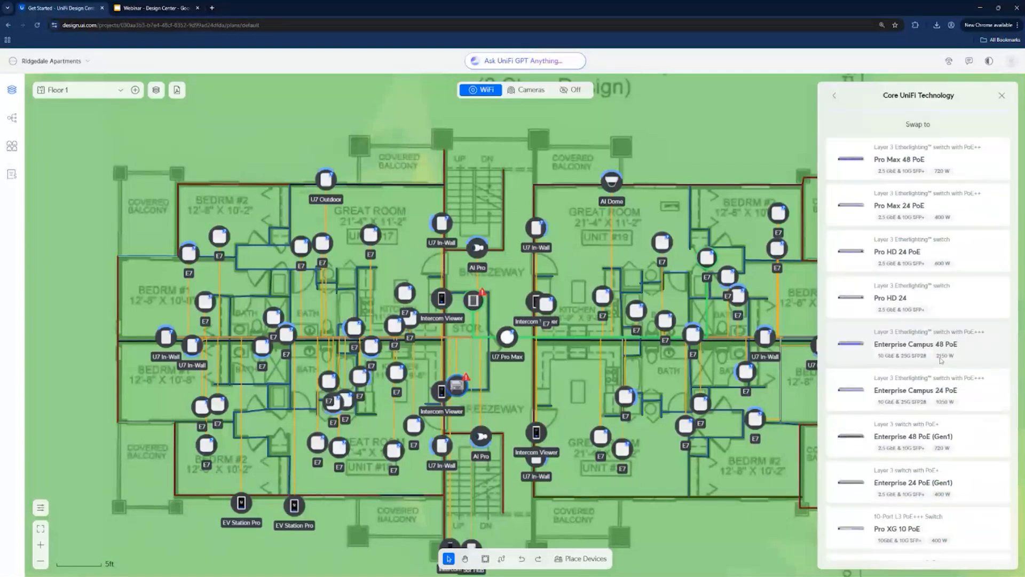
click(941, 358)
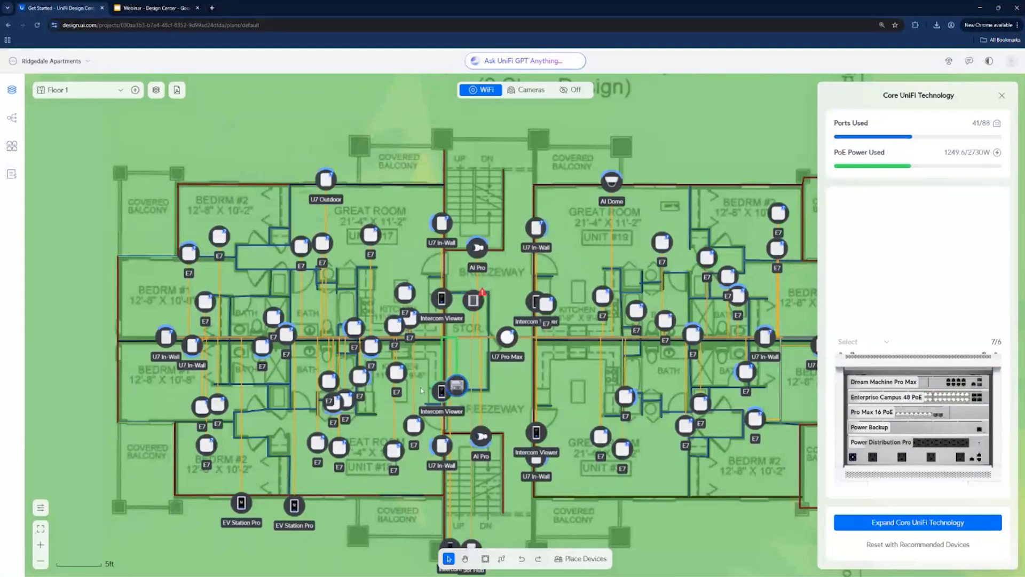
click(1002, 95)
- Change the lower storage-room rack's size to a 42U Rack
click(473, 301)
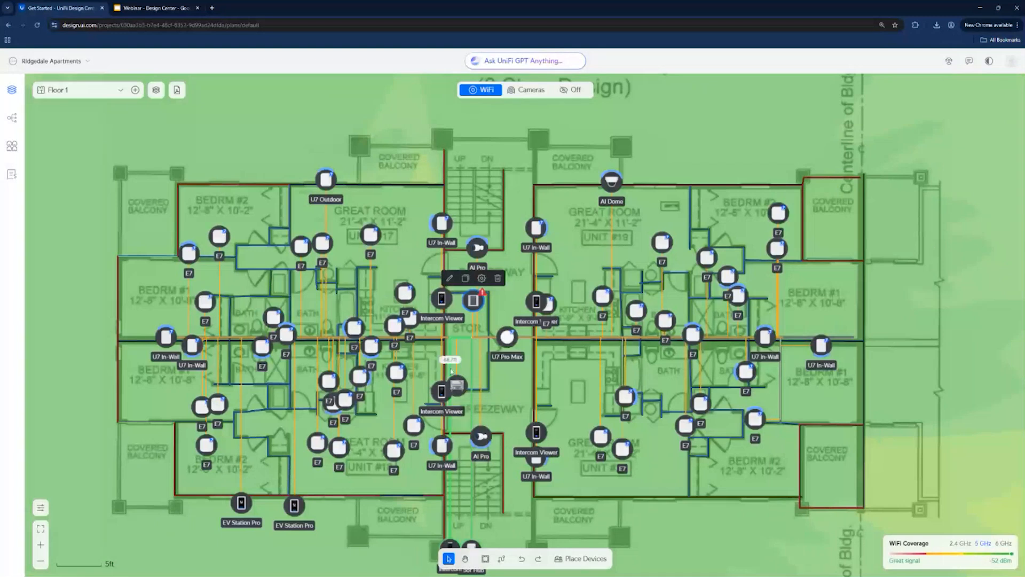
click(456, 385)
click(465, 364)
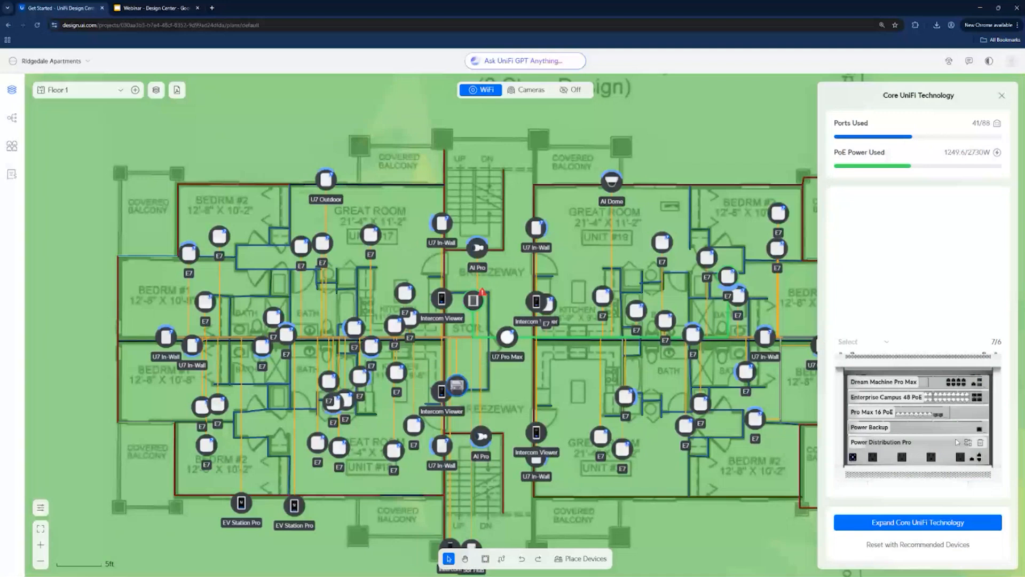
click(854, 342)
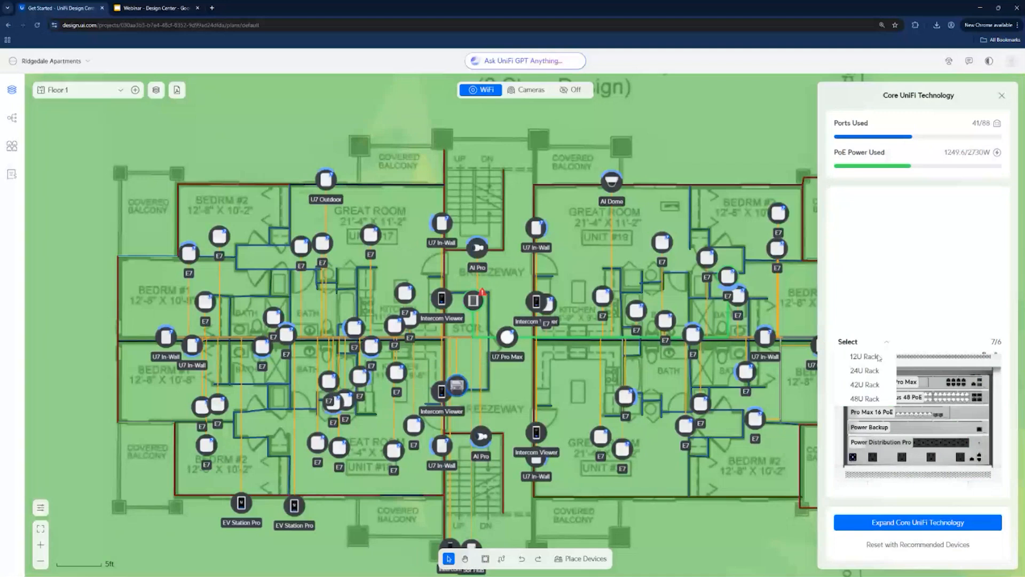
click(868, 385)
- Add an Enterprise Network Video Recorder to the 42U rack
click(929, 303)
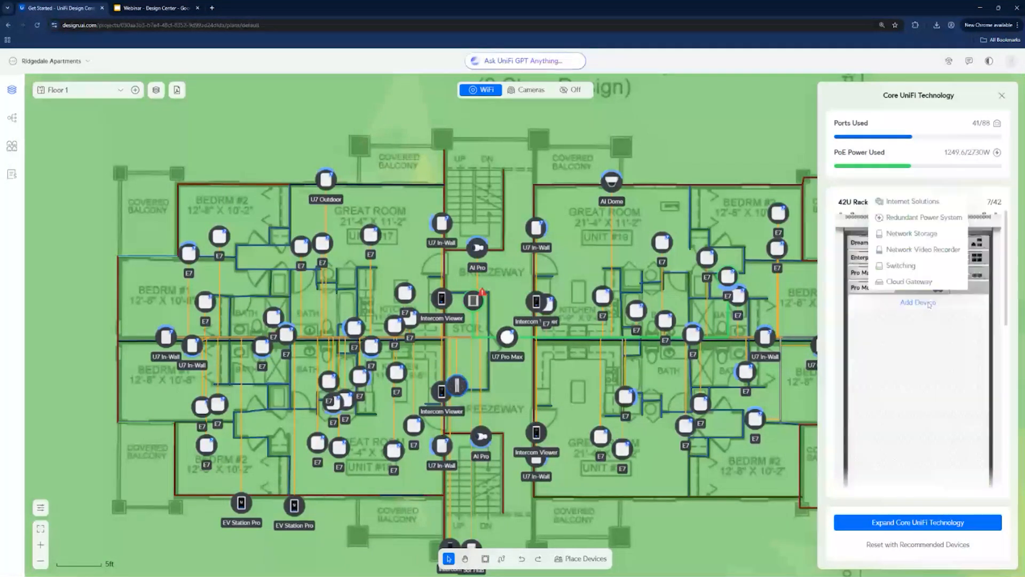
click(916, 250)
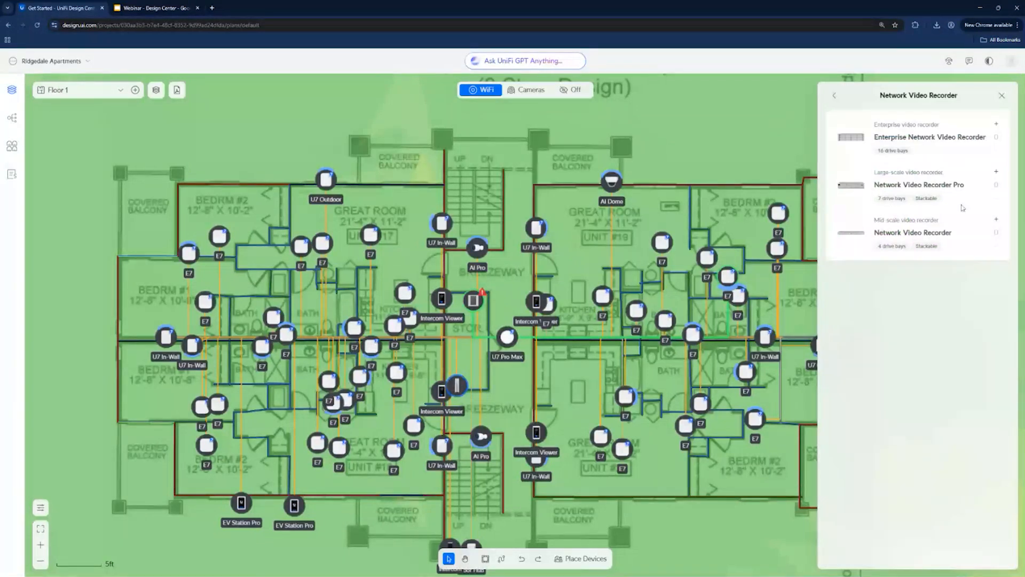
click(1002, 141)
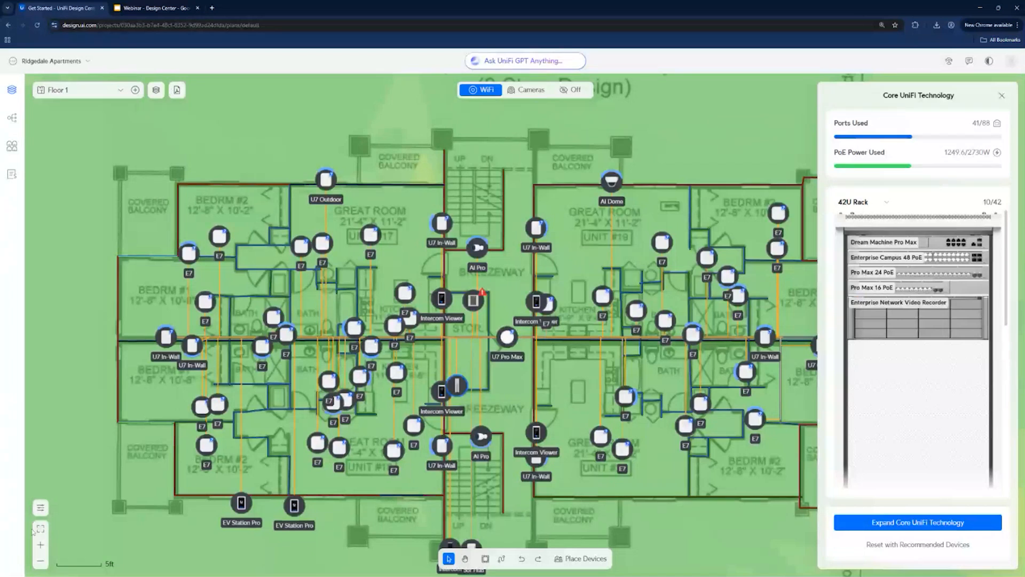
- Toggle the device model labels on and off, and turn on port labels for the floor plan's devices
click(40, 507)
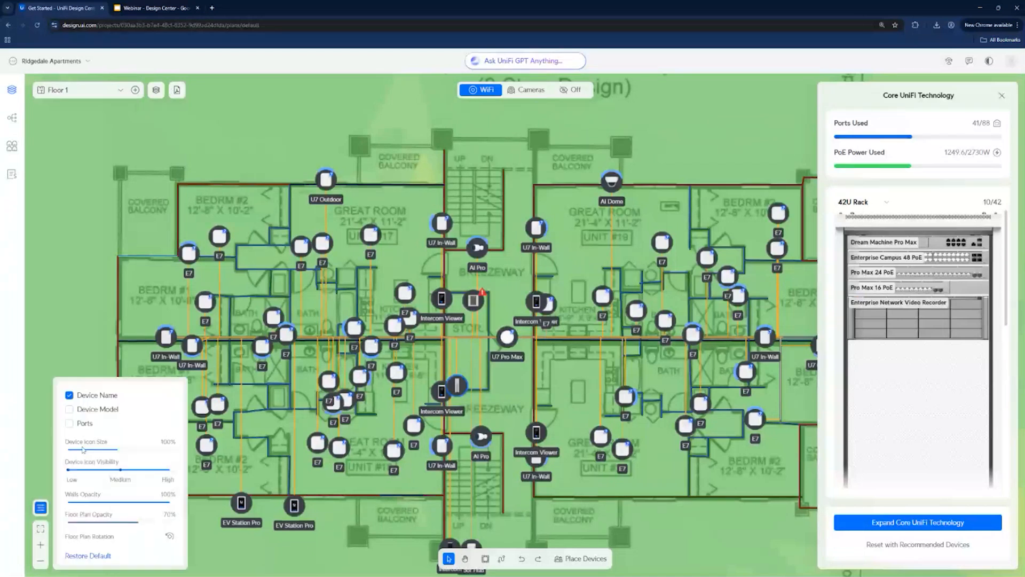
click(70, 409)
click(69, 410)
click(69, 424)
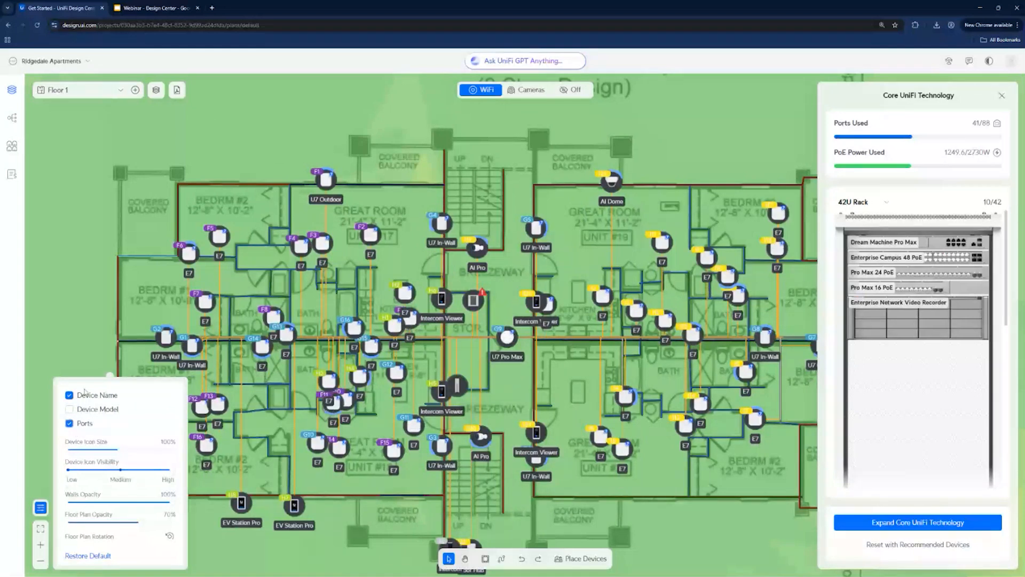
- View the device name field for the U7 In-Wall beside Unit 17's great room without renaming it, and close the rack details
click(440, 227)
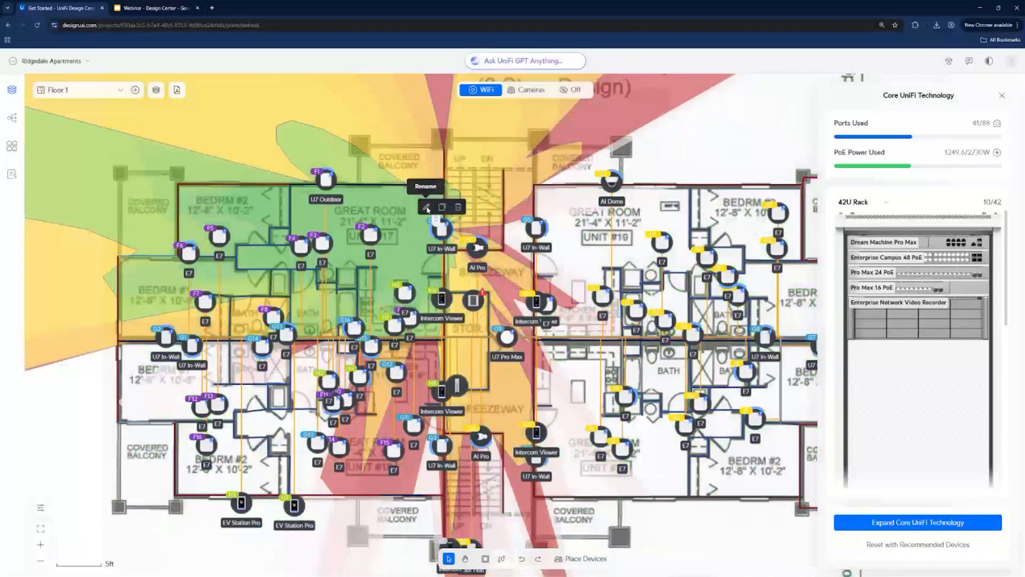
click(427, 207)
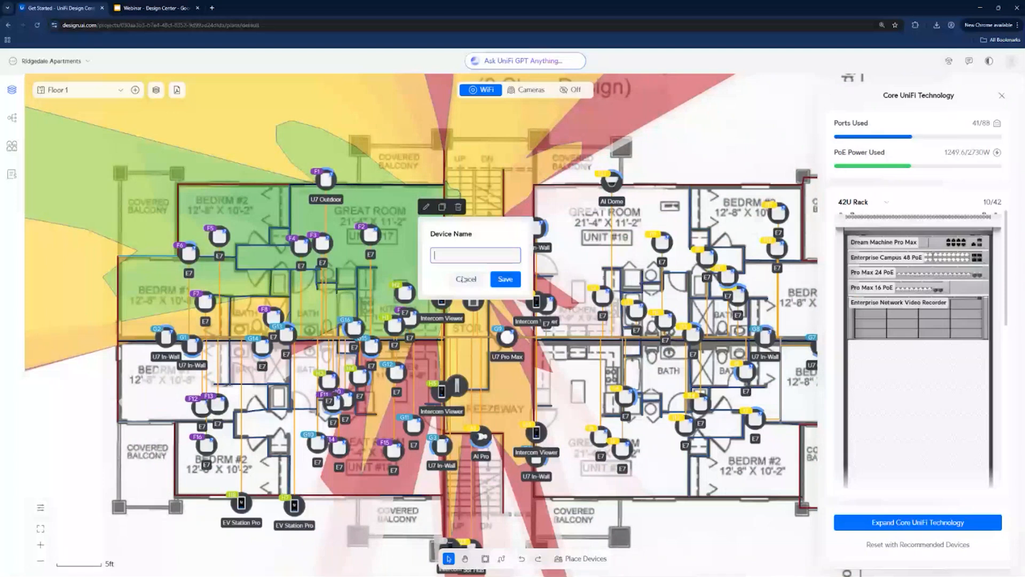
click(465, 279)
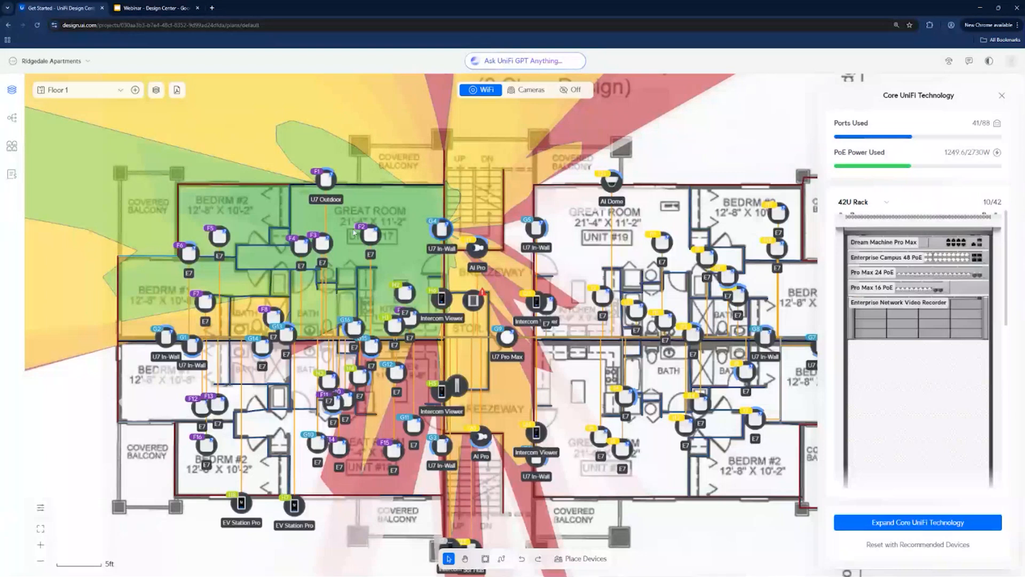
click(995, 95)
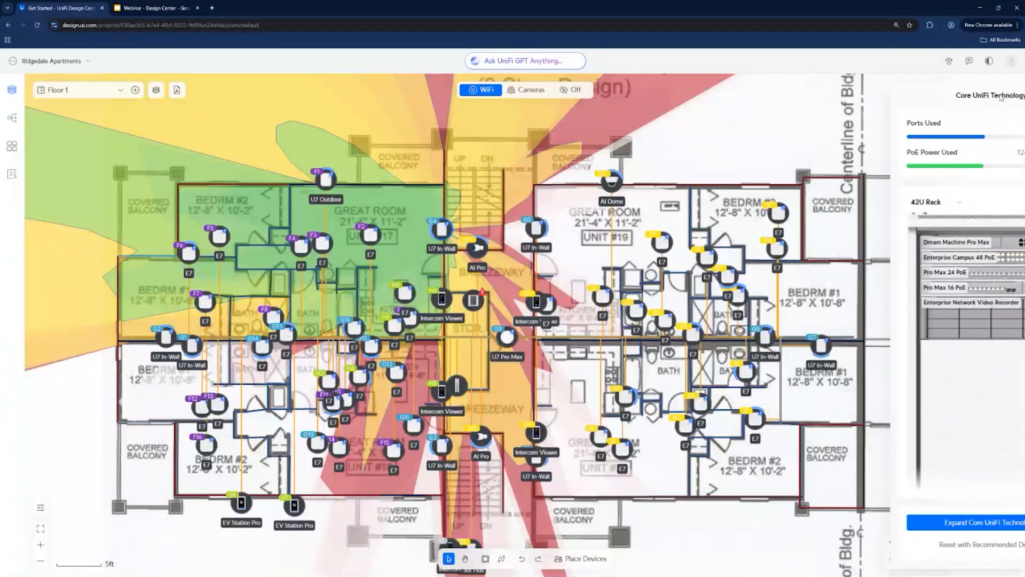
- Choose CMP Cable for the cable running to the lower breezeway AI Pro, and view the cable types available for drawing connections
click(813, 179)
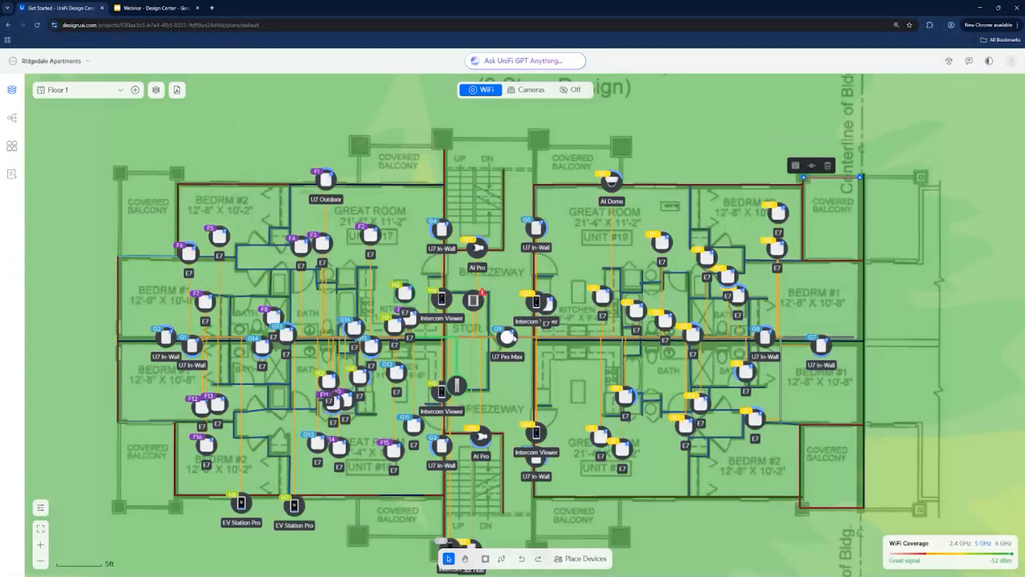
click(480, 363)
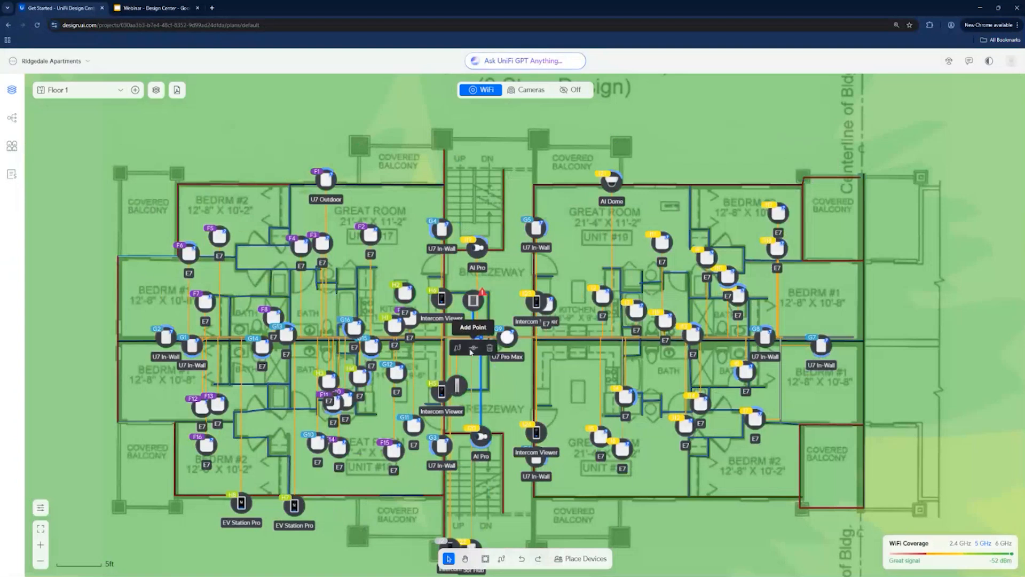
click(457, 348)
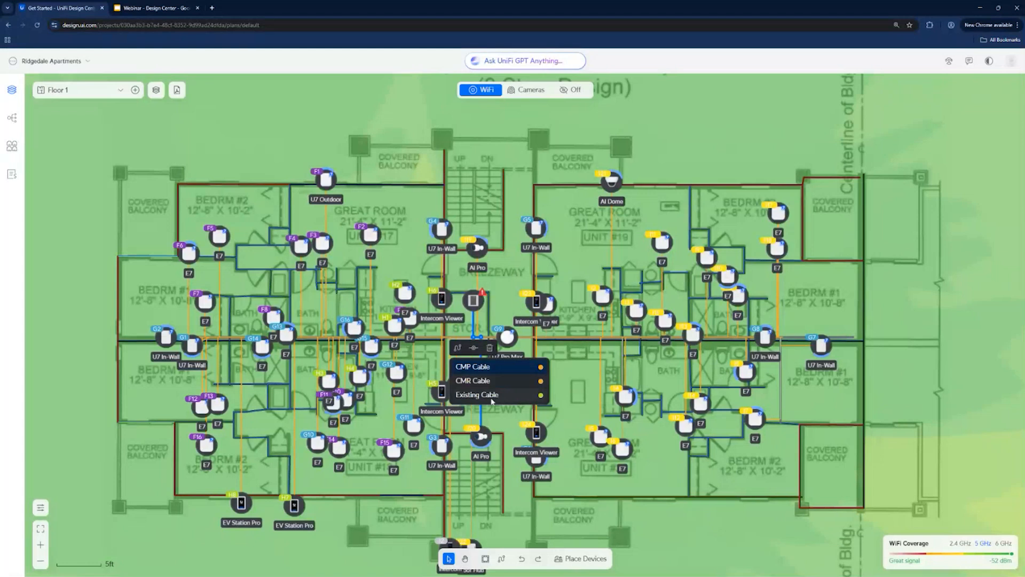
click(500, 367)
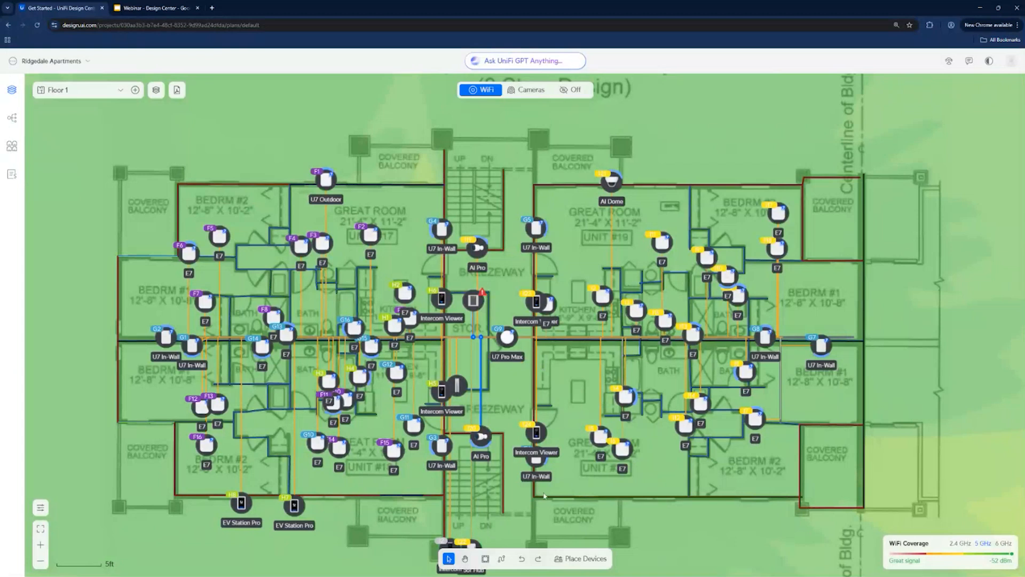
click(502, 558)
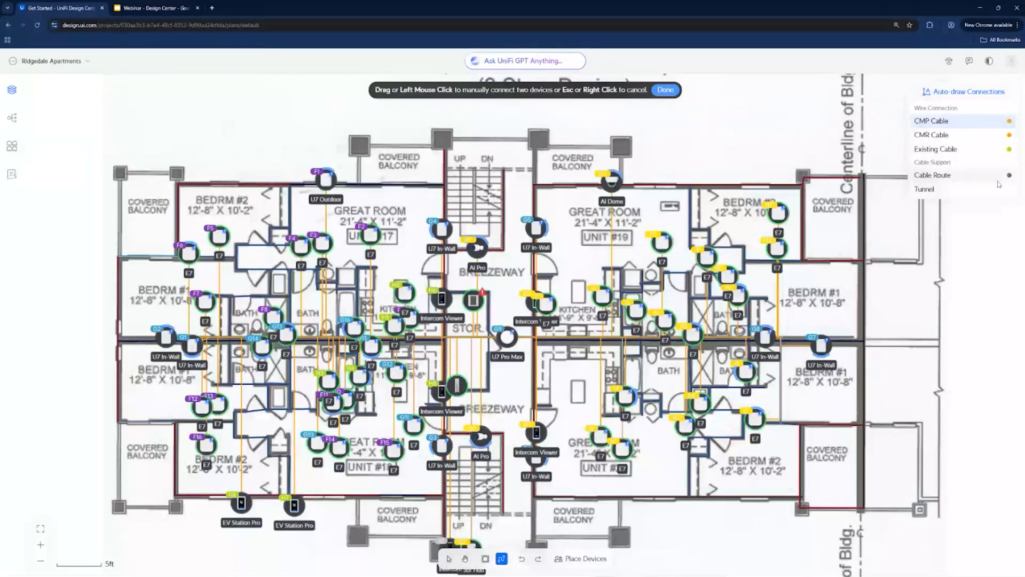
key(Escape)
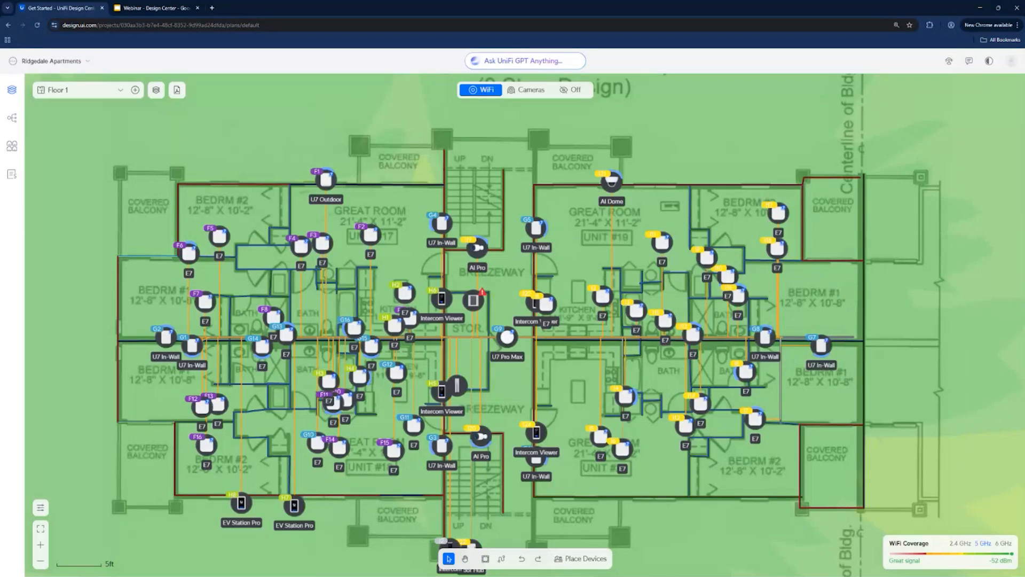